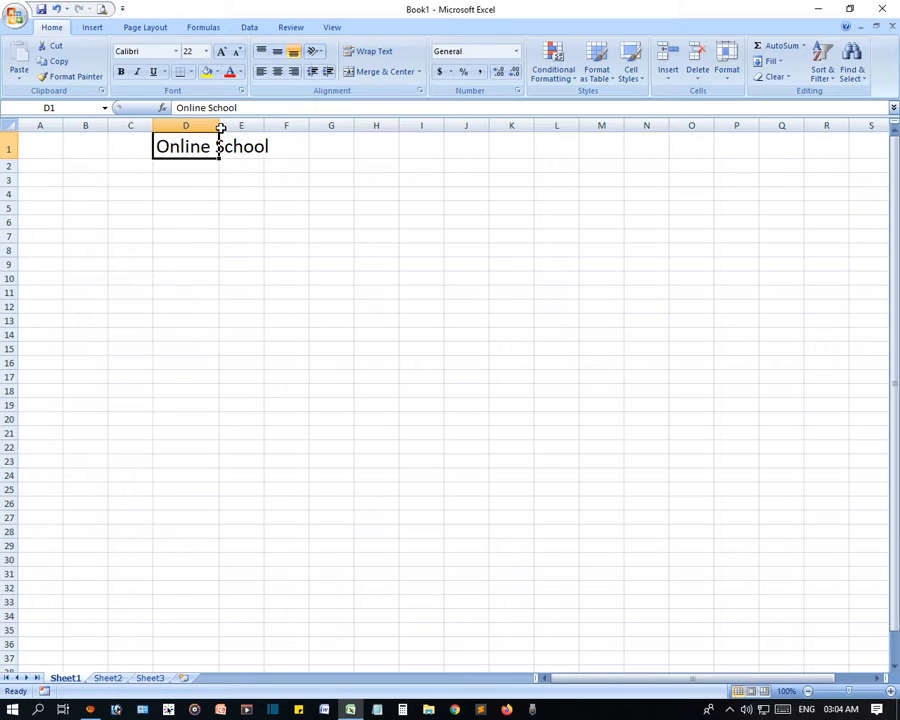
- Widen column D so the Online School title in D1 fits inside its cell
drag(220, 128, 290, 128)
click(447, 208)
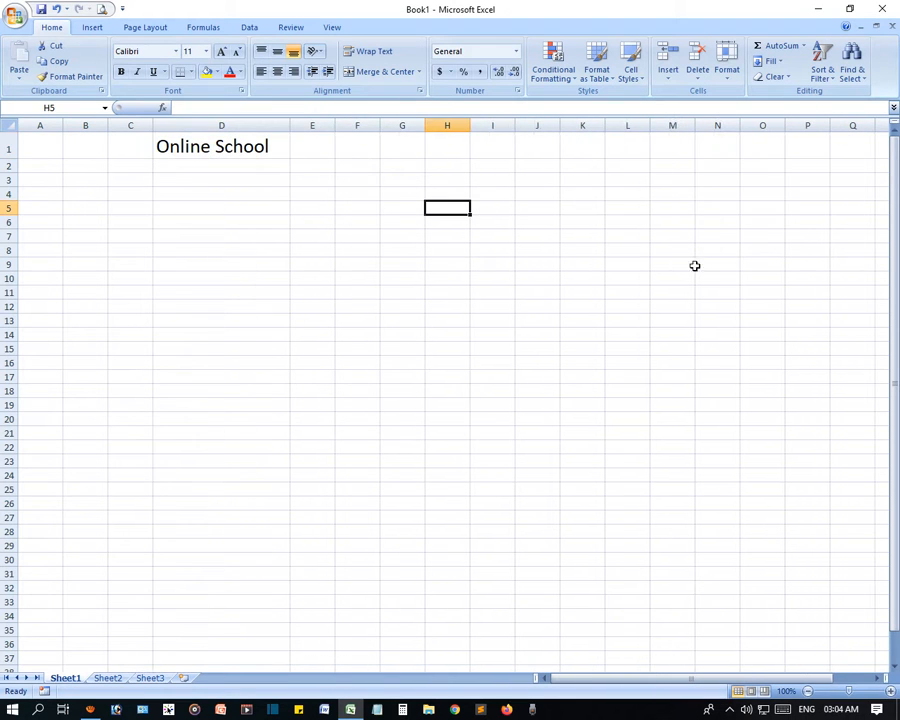
click(853, 68)
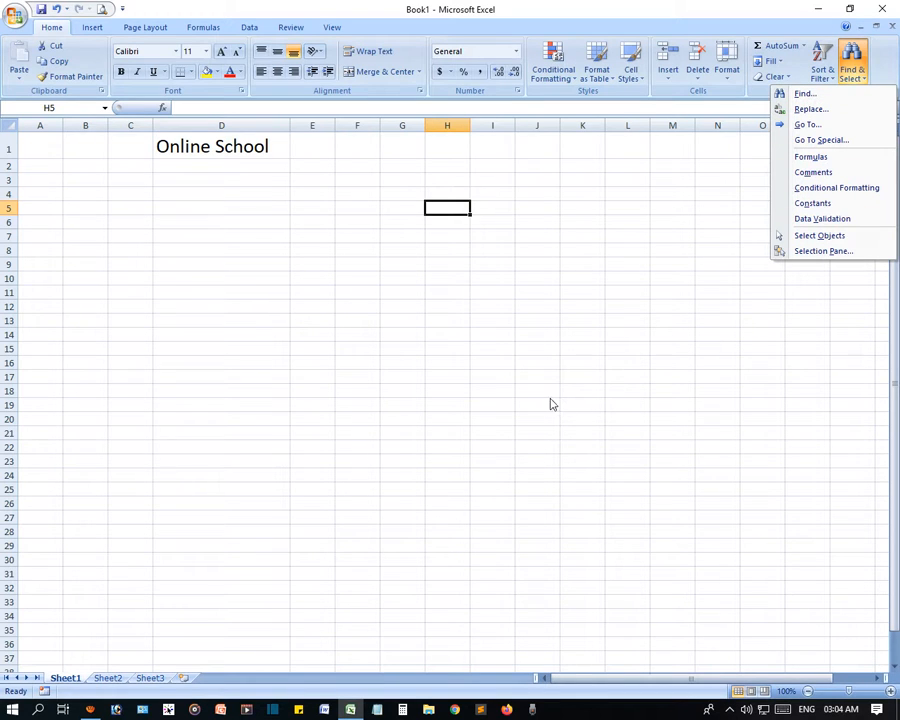
click(219, 278)
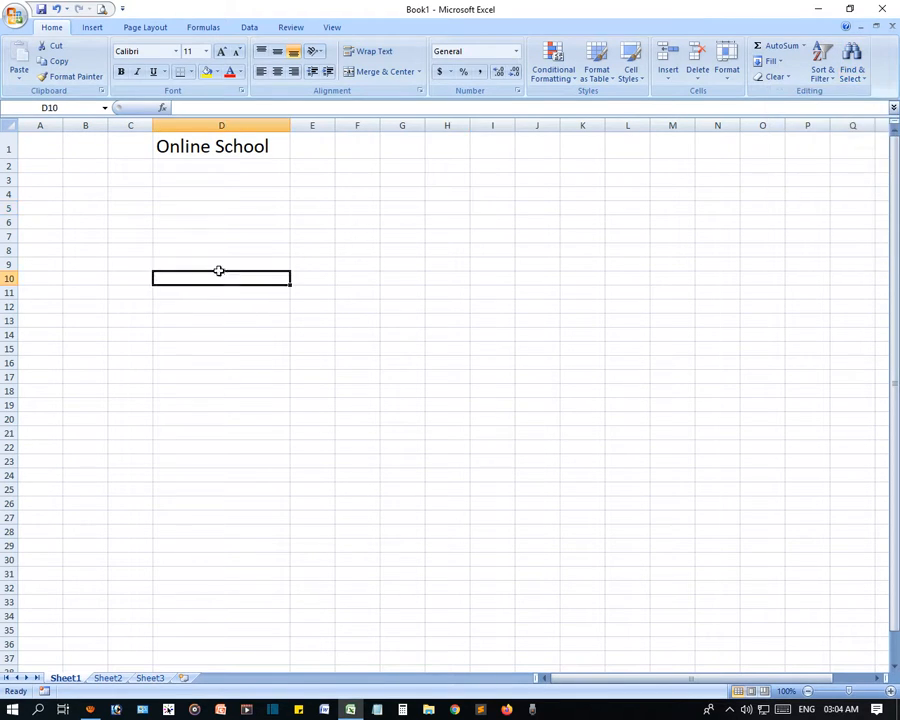
click(242, 148)
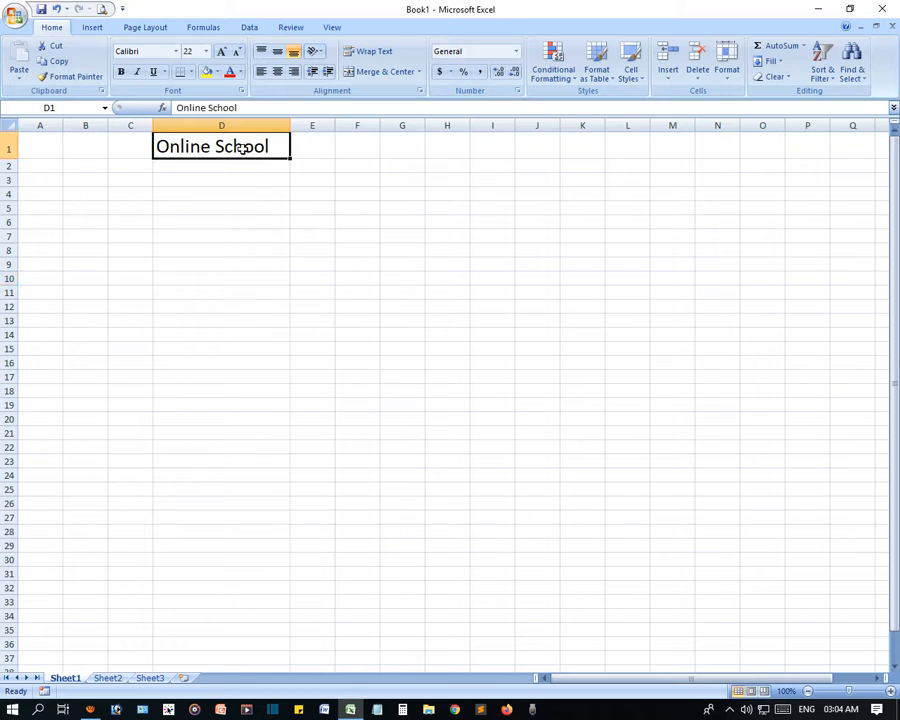
click(224, 252)
- Switch to Firefox, open lipsum.com in a new tab and copy the four text sections from "What is Lorem Ipsum?" to "Where can I get some?"
click(507, 709)
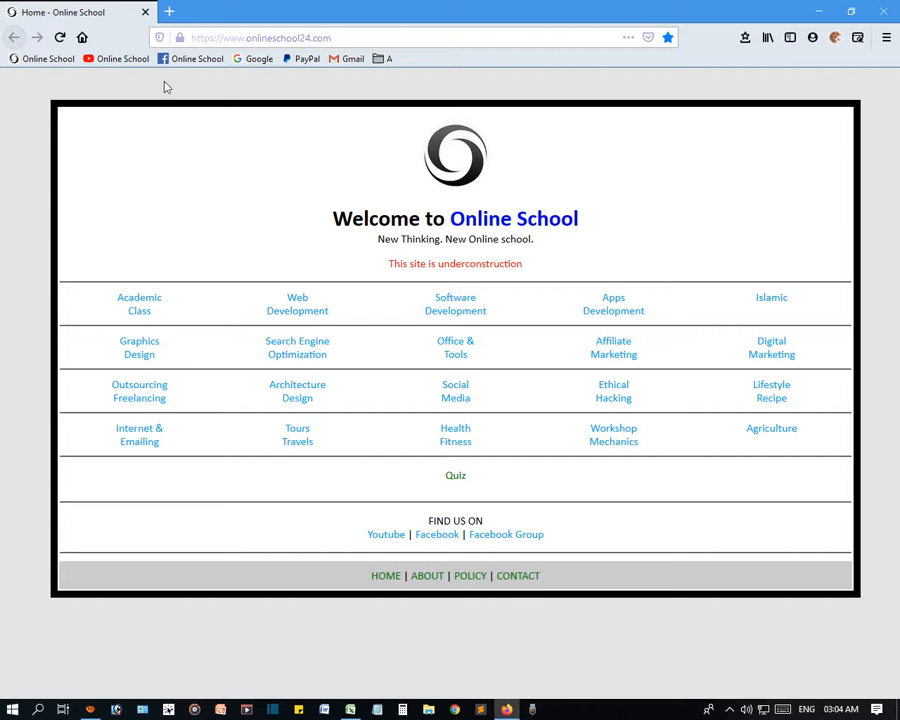
click(169, 11)
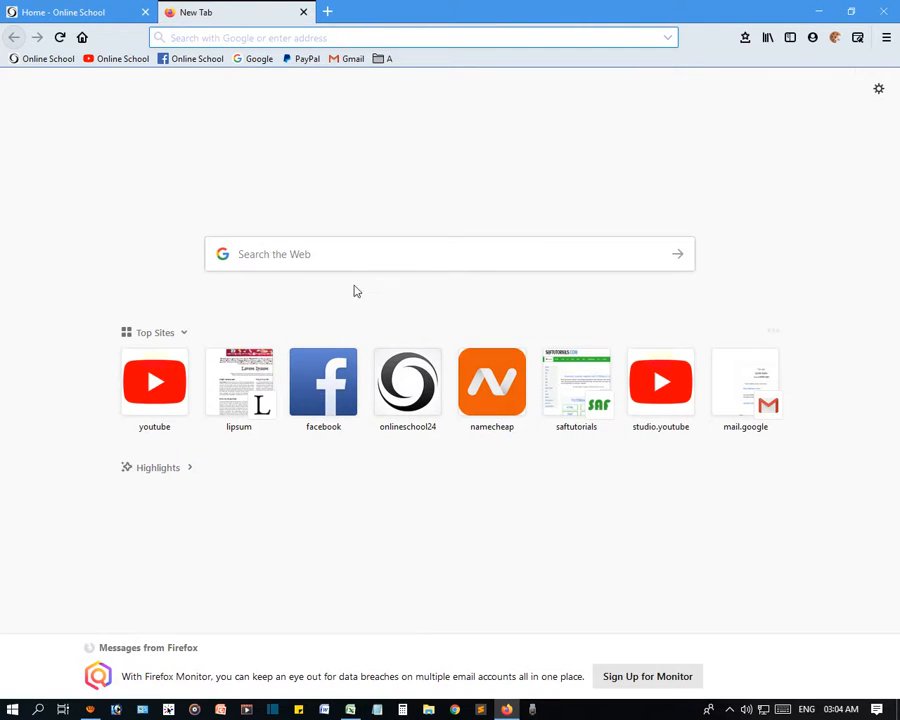
click(238, 383)
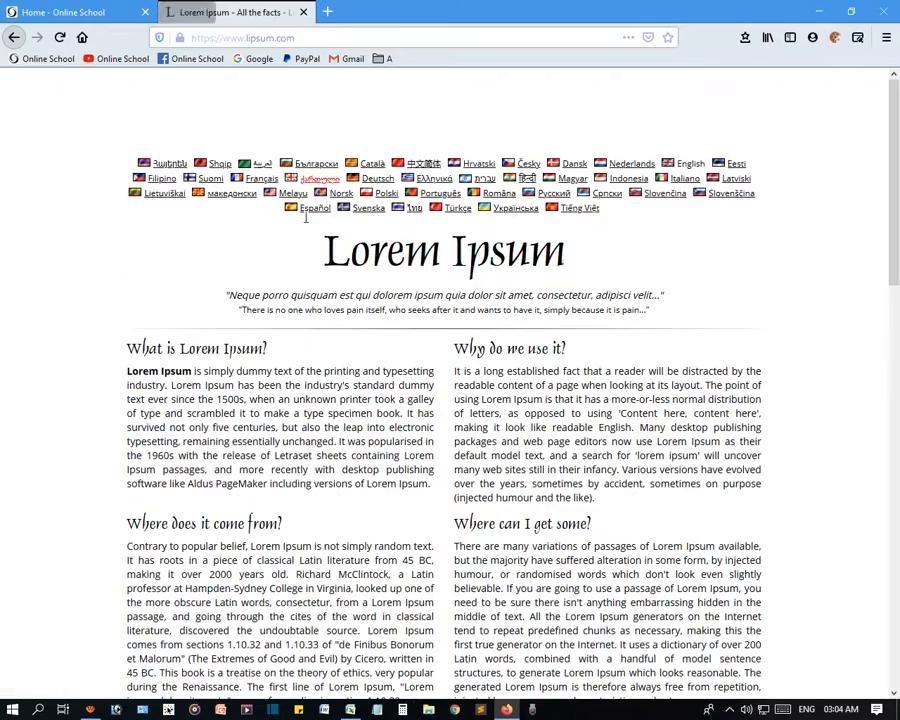
drag(132, 346, 687, 346)
scroll(611, 581, down, 5)
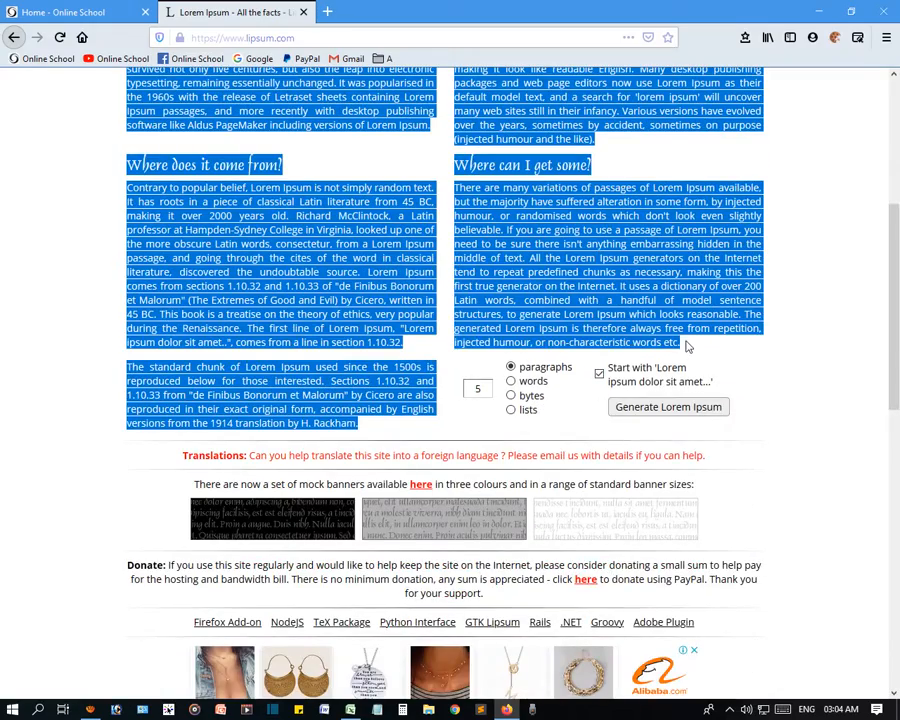
- Return to Excel and paste the copied text starting at B7 with Match Destination Formatting
click(351, 710)
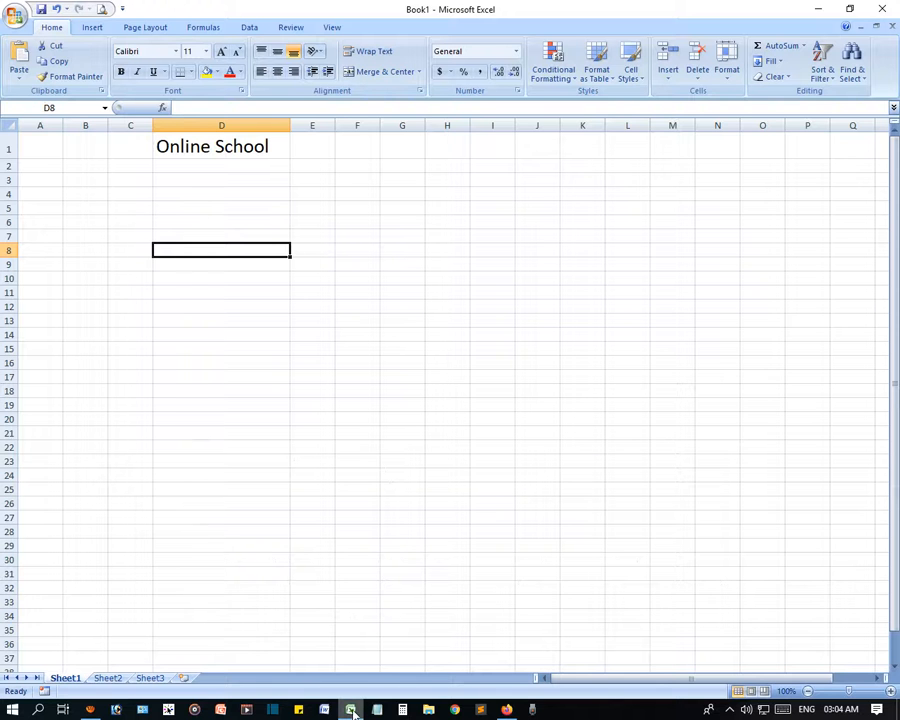
click(92, 236)
key(ctrl+v)
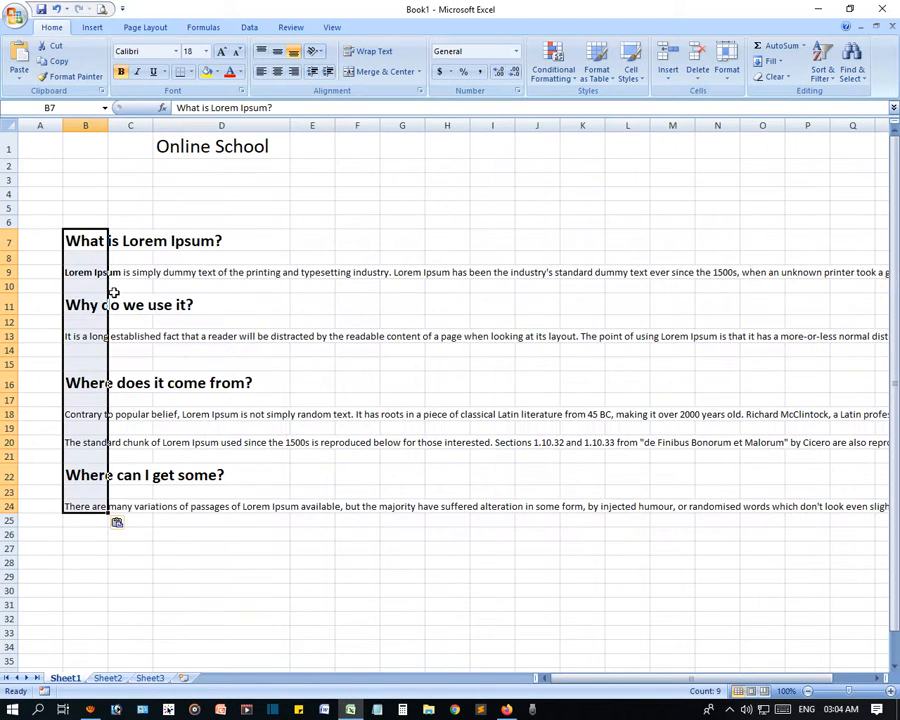
click(118, 523)
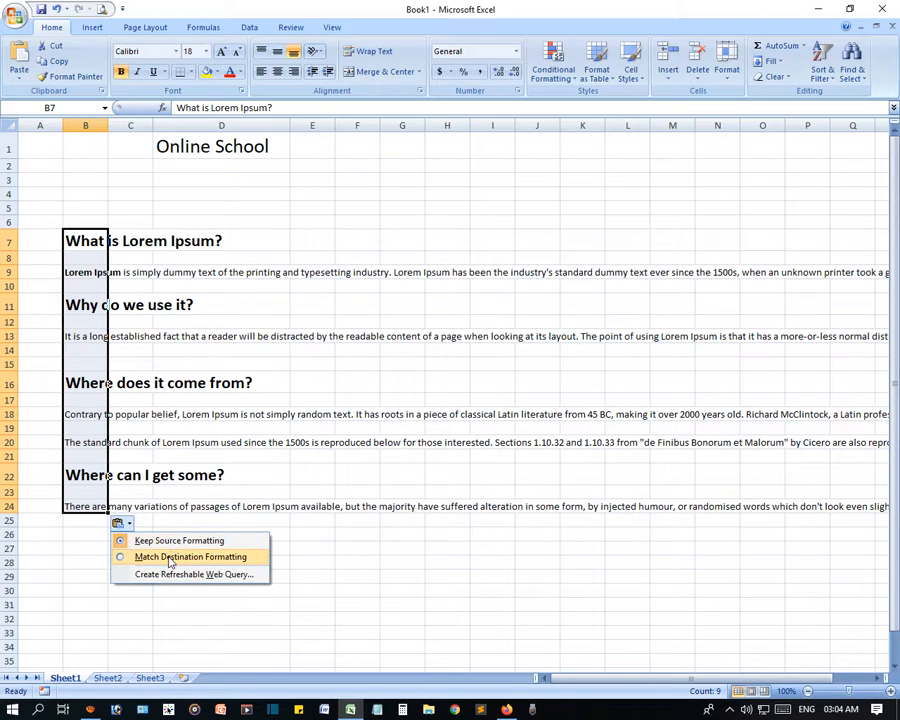
click(170, 562)
click(279, 394)
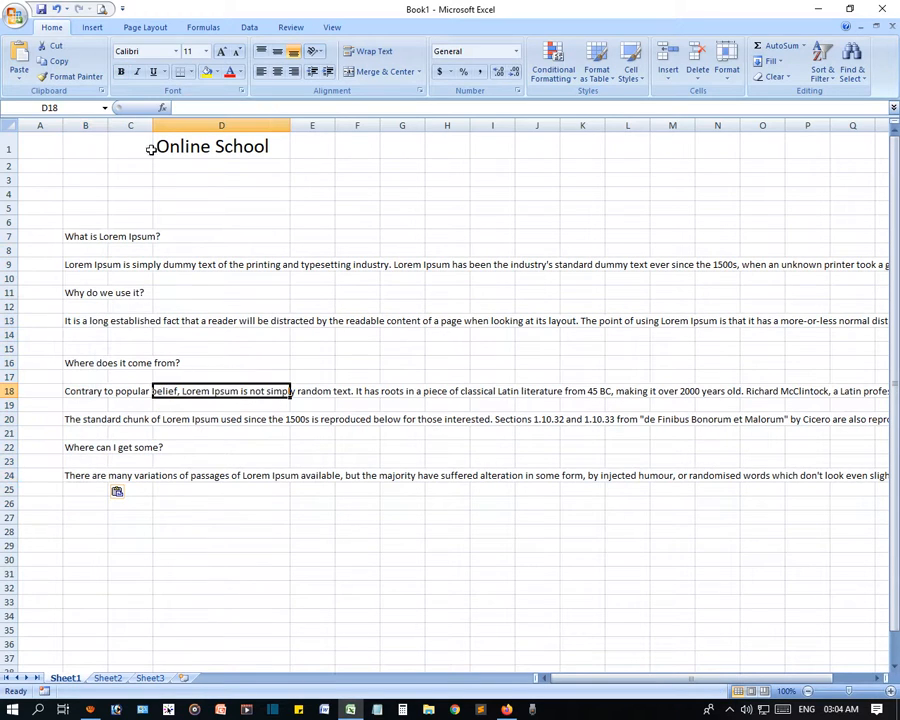
click(143, 373)
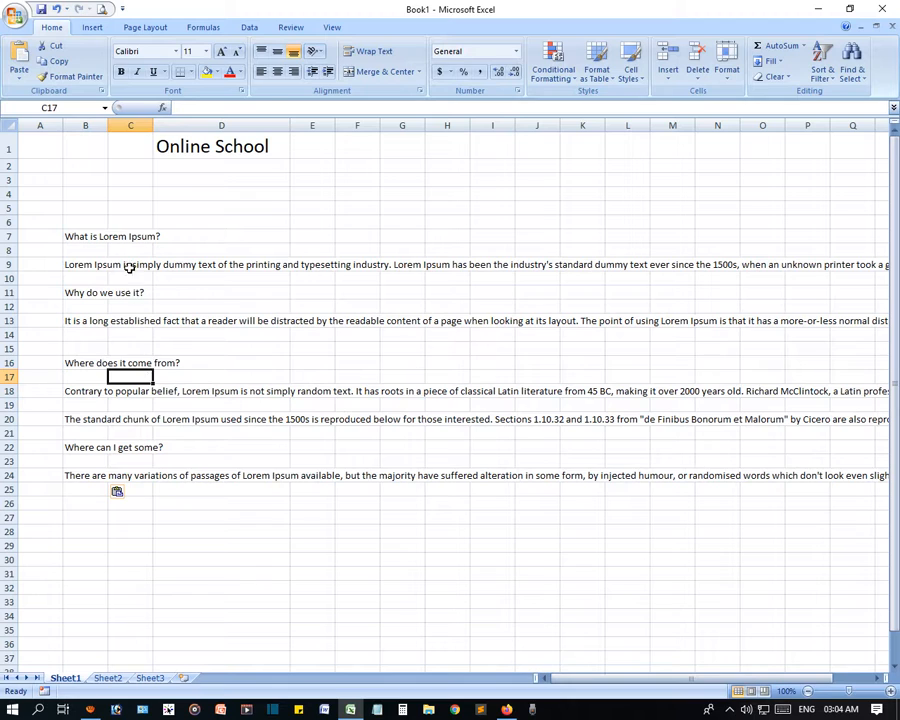
click(88, 237)
click(334, 208)
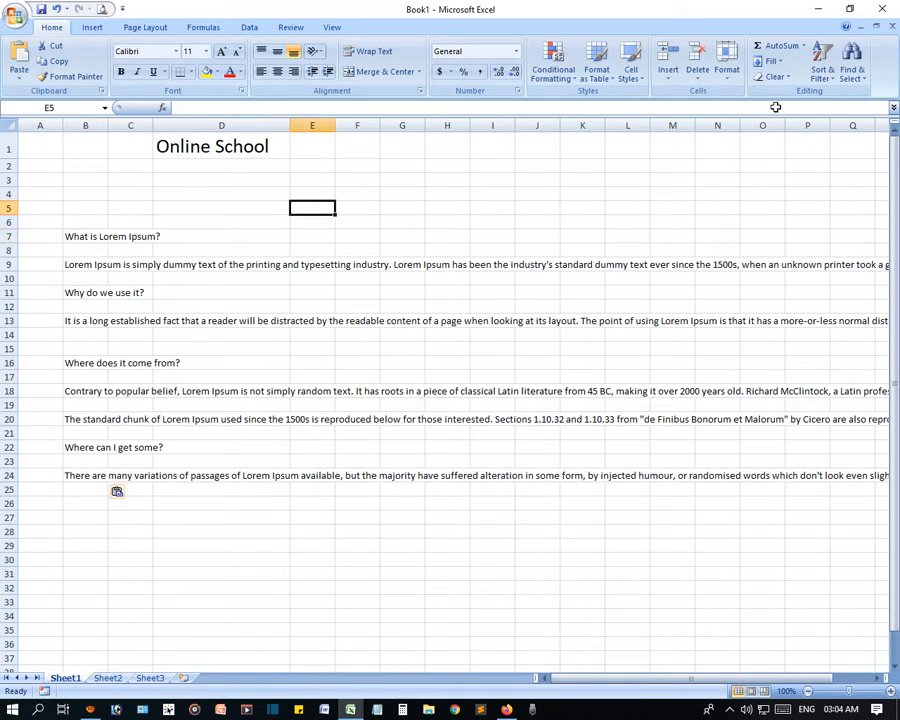
click(849, 72)
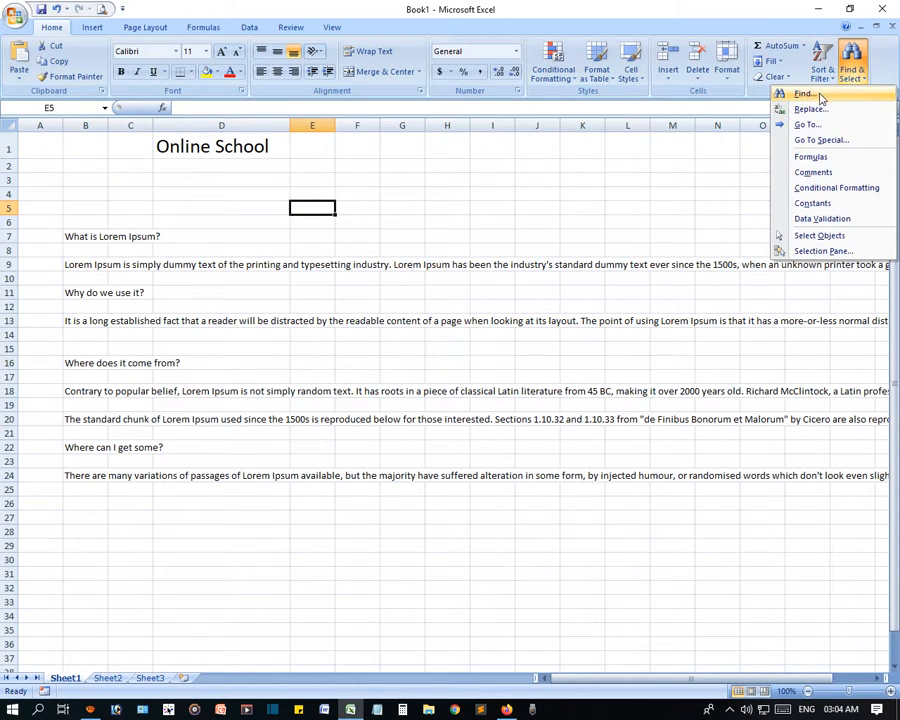
click(440, 289)
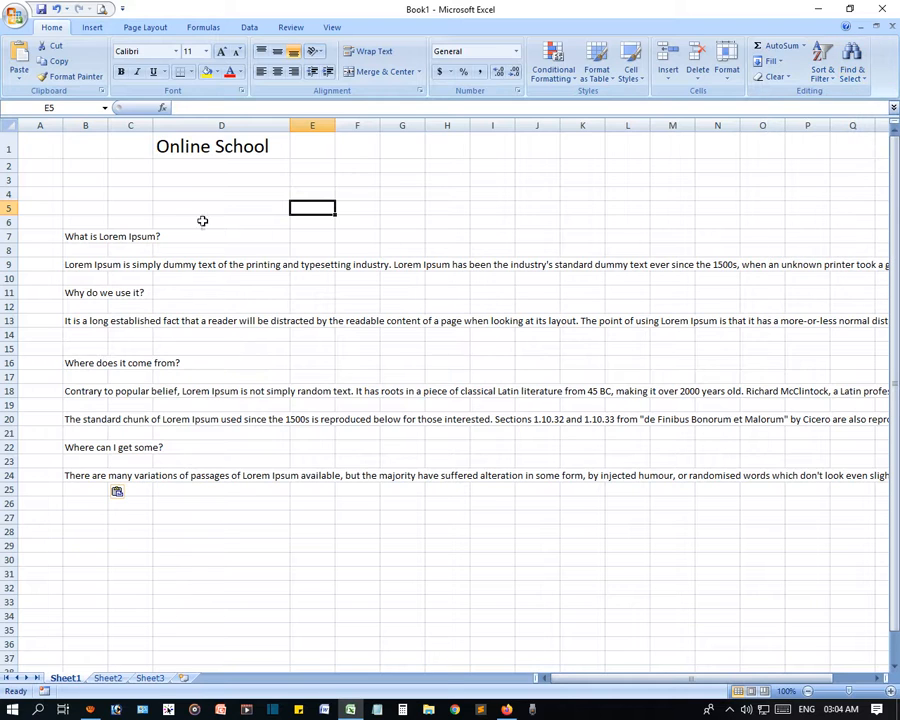
click(135, 195)
scroll(240, 343, down, 20)
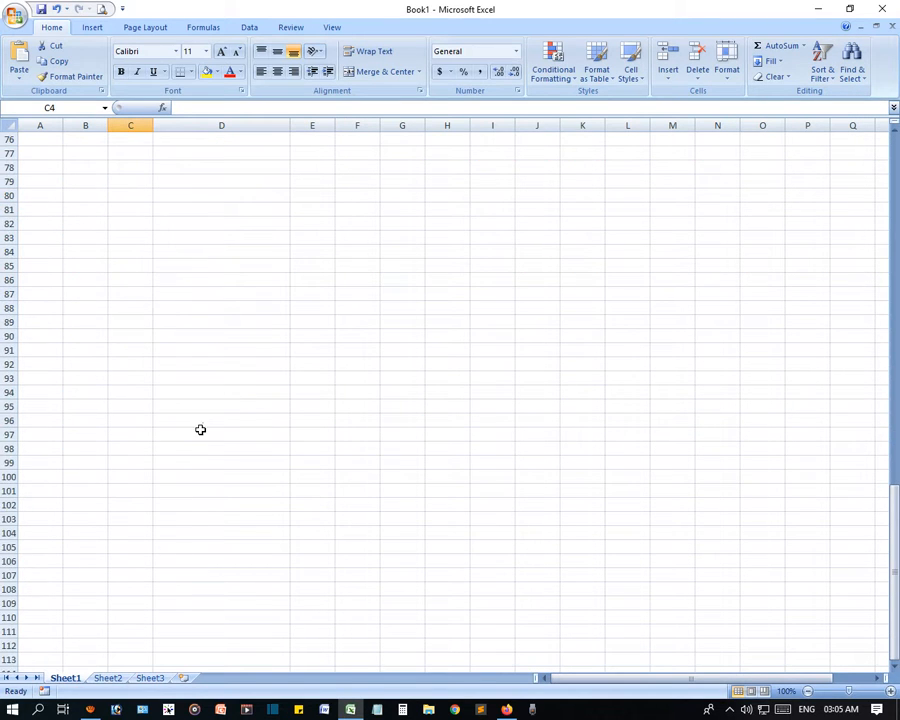
scroll(200, 430, up, 20)
click(221, 308)
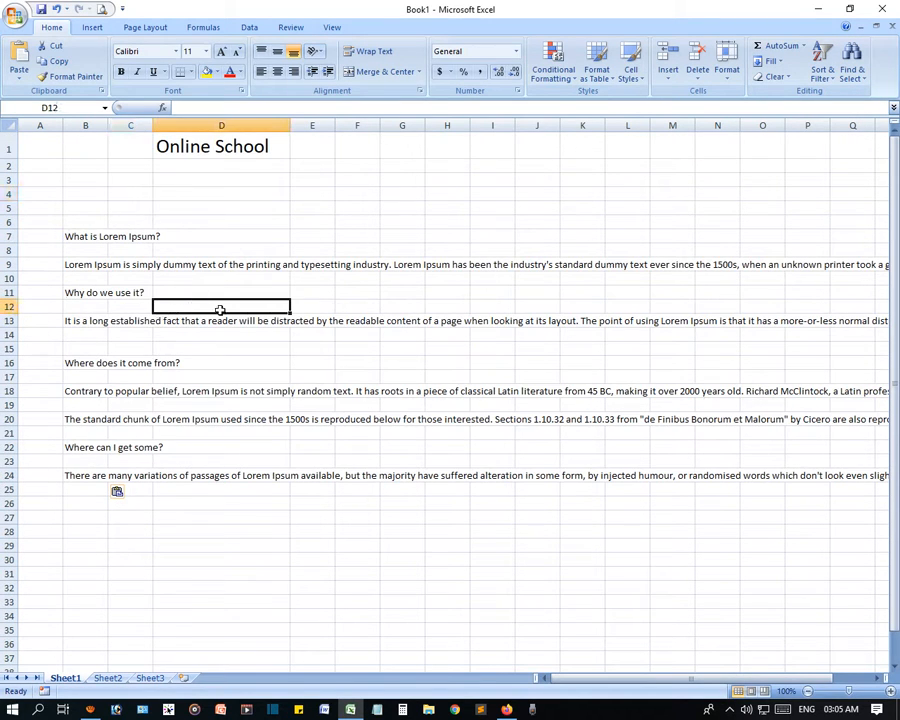
click(311, 462)
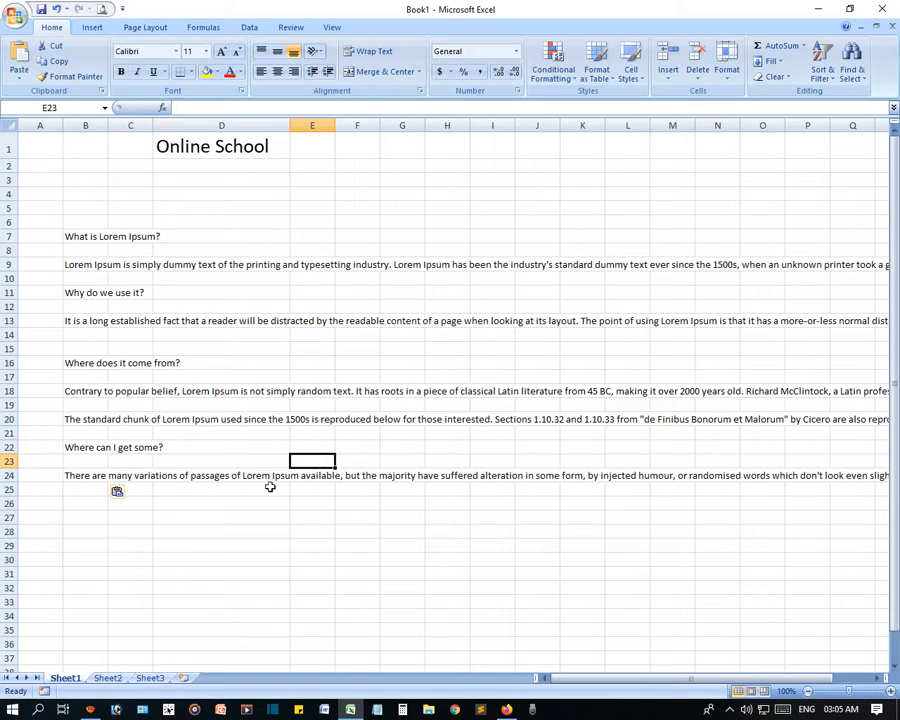
scroll(564, 448, down, 18)
scroll(150, 330, up, 10)
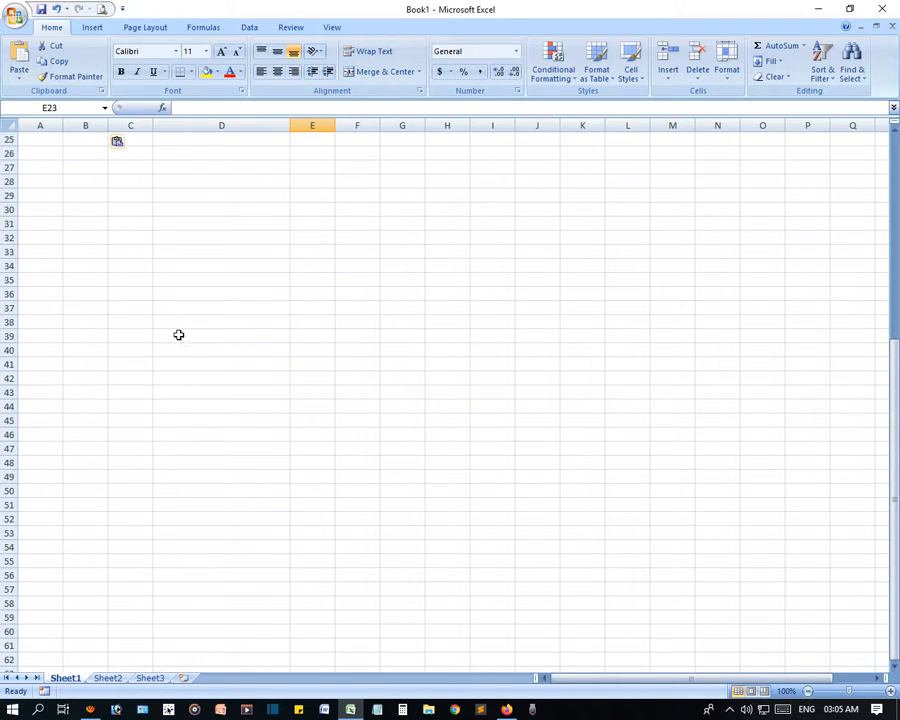
scroll(178, 334, up, 8)
click(110, 235)
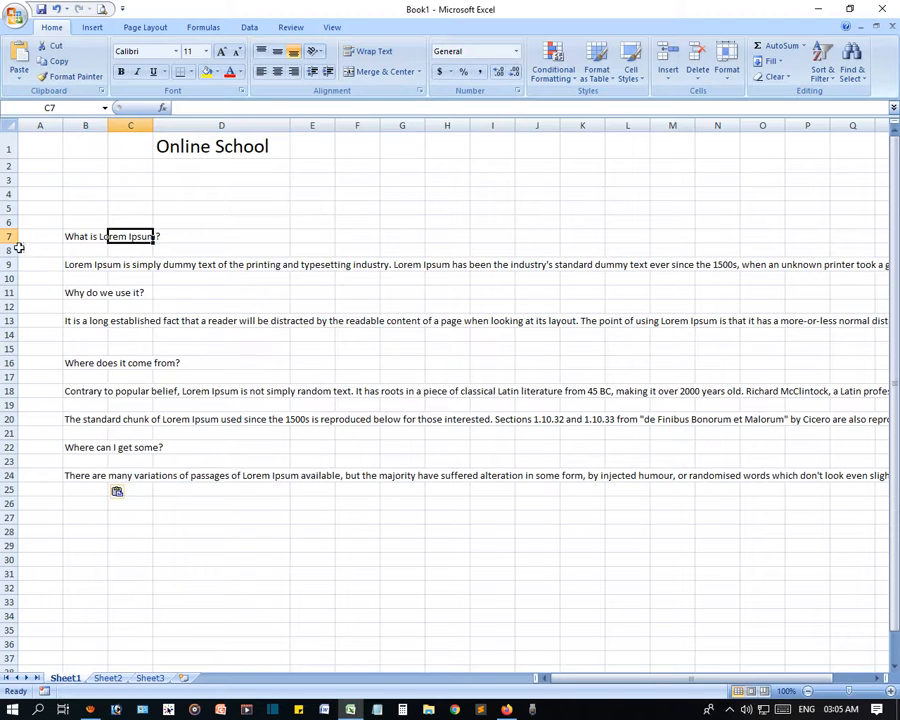
- Widen column B so the heading "What is Lorem Ipsum?" in B7 fits inside its cell
click(84, 235)
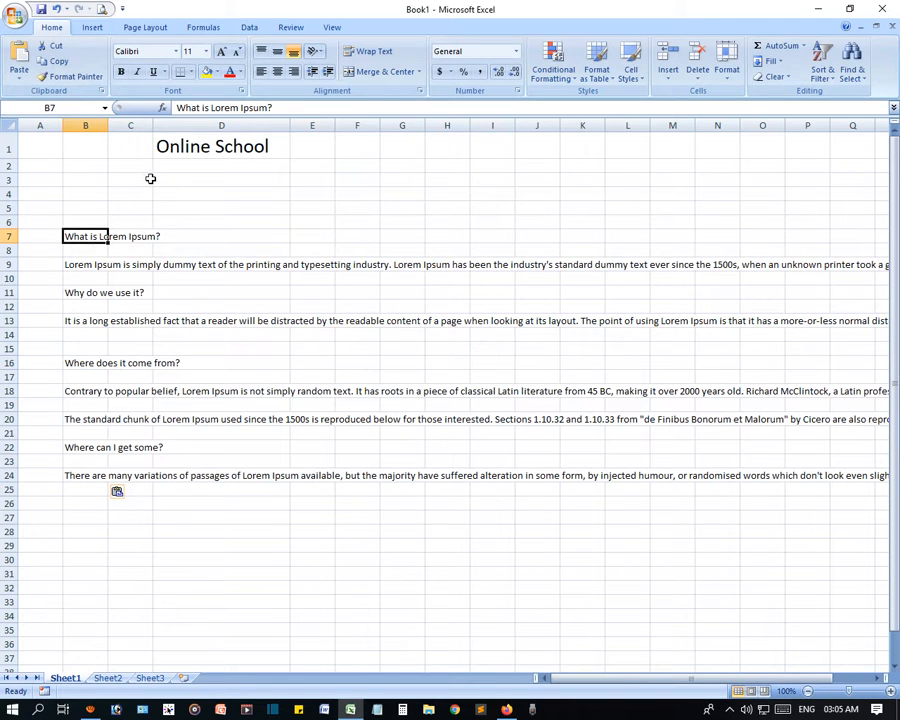
click(110, 125)
drag(105, 123, 177, 126)
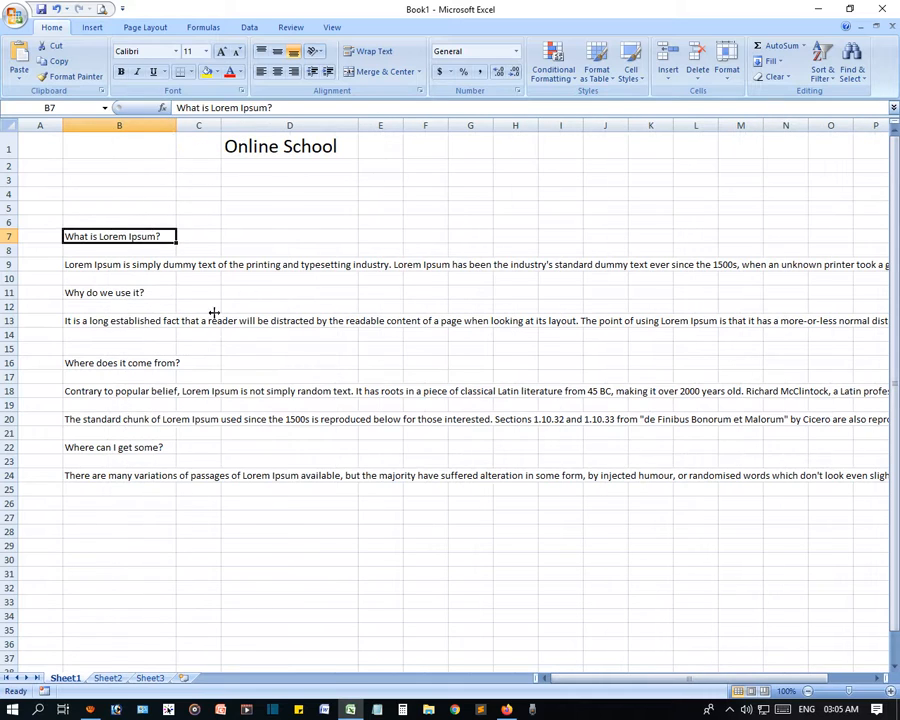
click(221, 330)
click(138, 191)
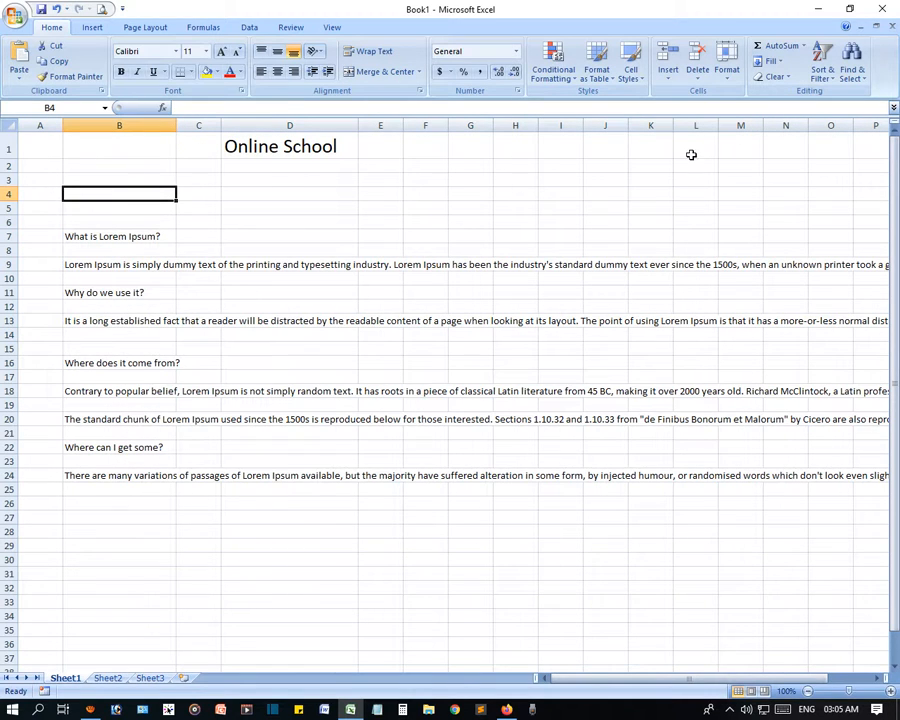
click(851, 67)
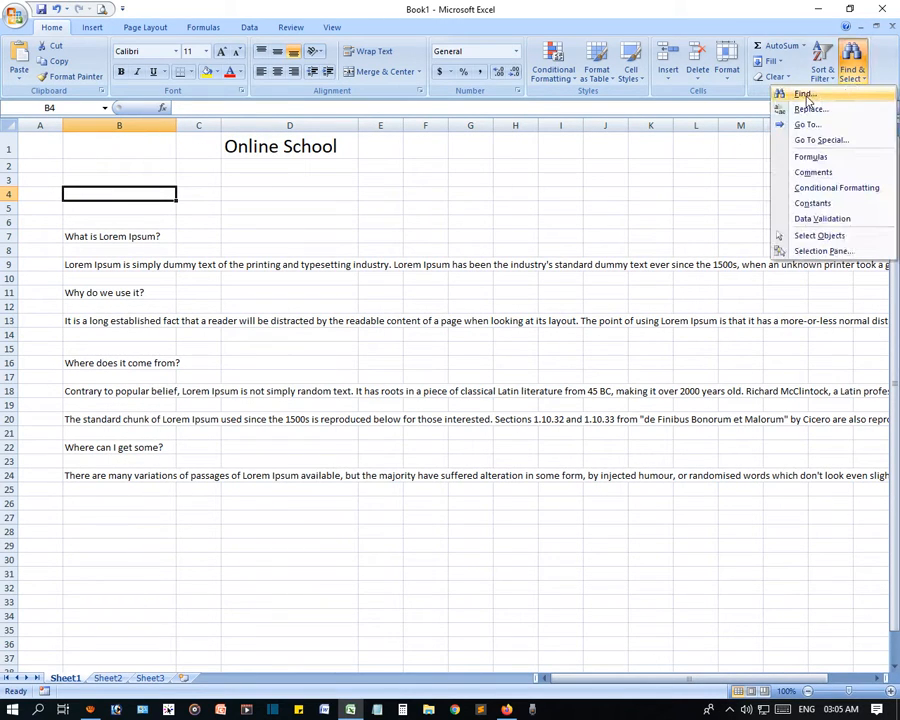
click(104, 248)
click(162, 237)
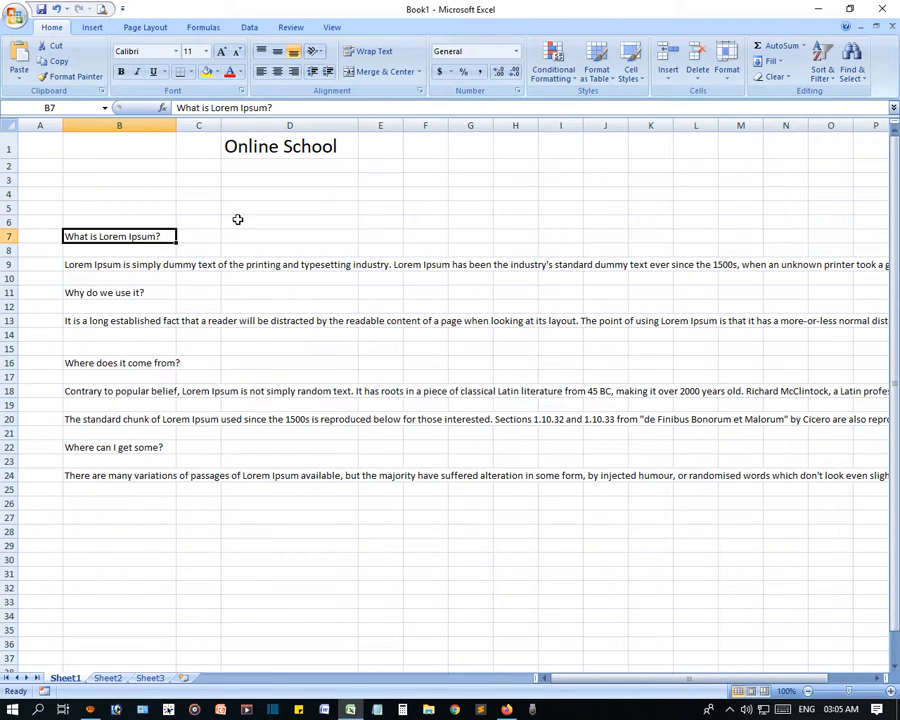
- Starting from B4, find the word "Lorem" in the sheet and step through its occurrences until the search wraps around to B7
click(174, 193)
click(851, 70)
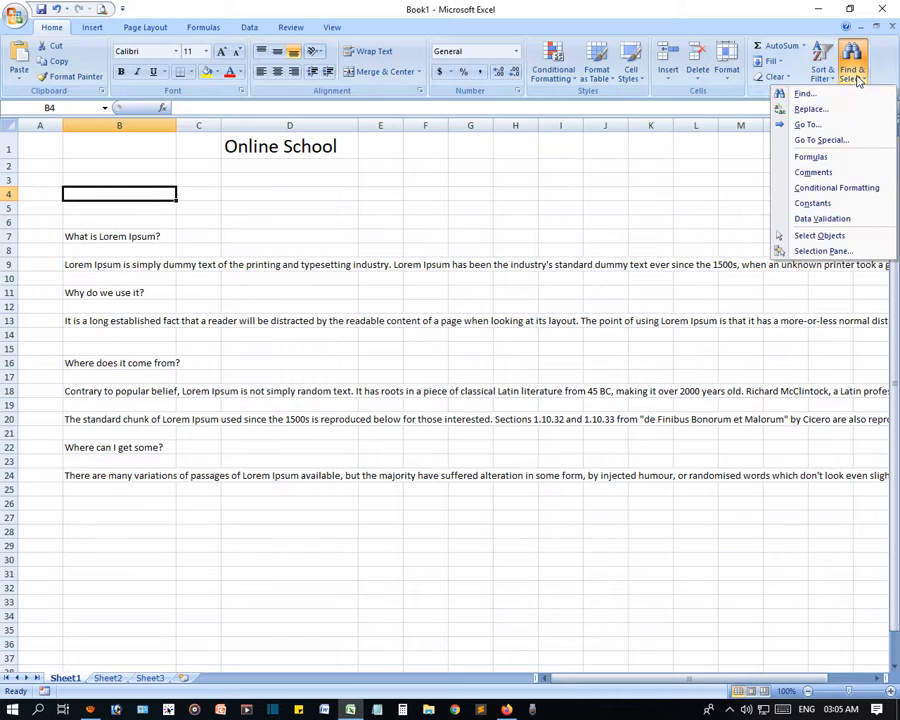
click(812, 93)
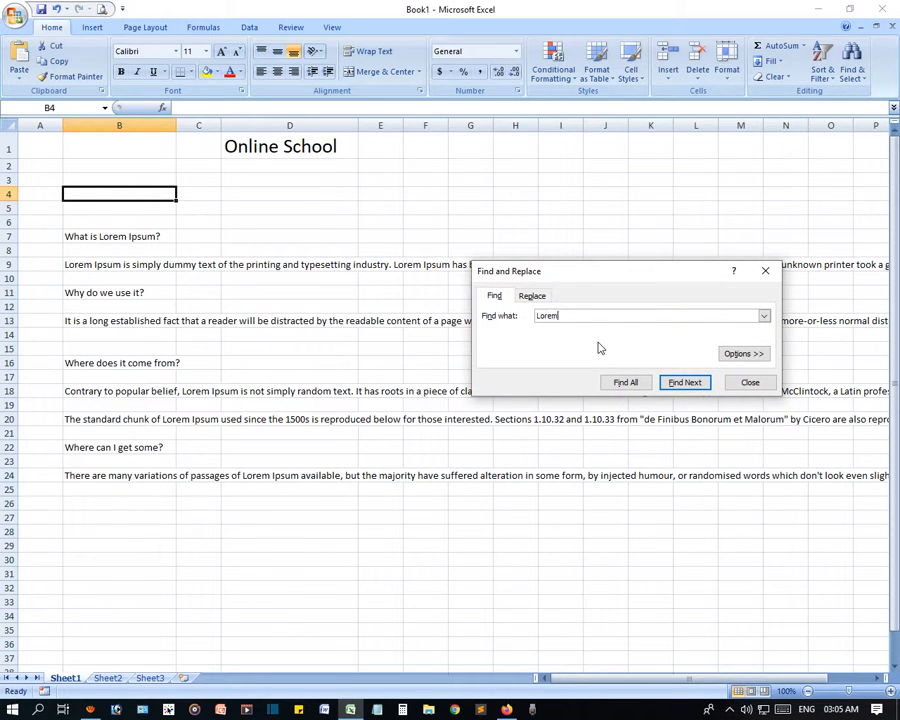
click(685, 382)
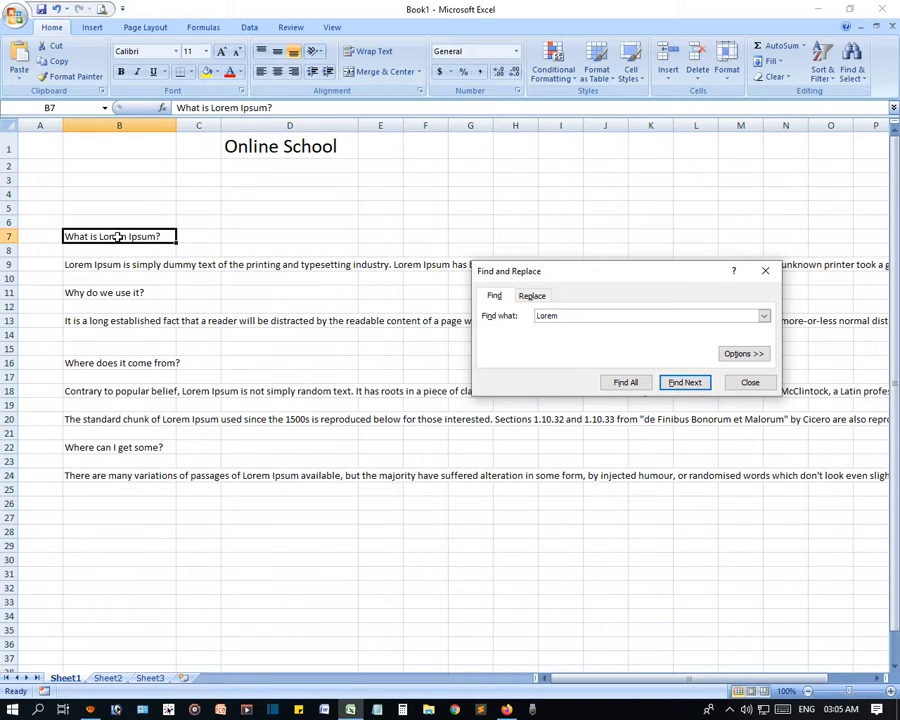
click(685, 382)
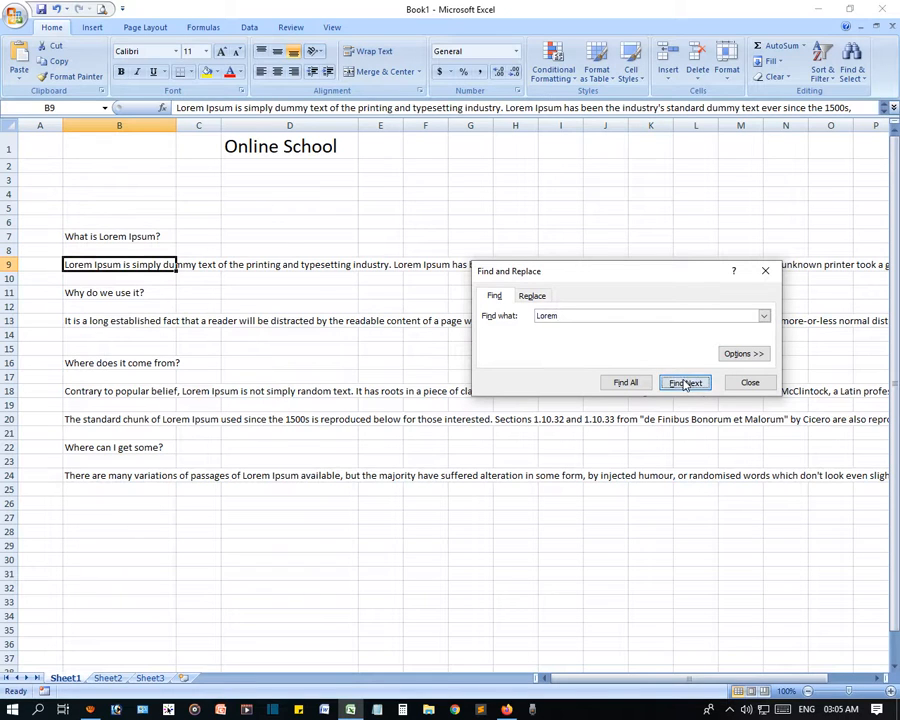
click(685, 383)
click(685, 383)
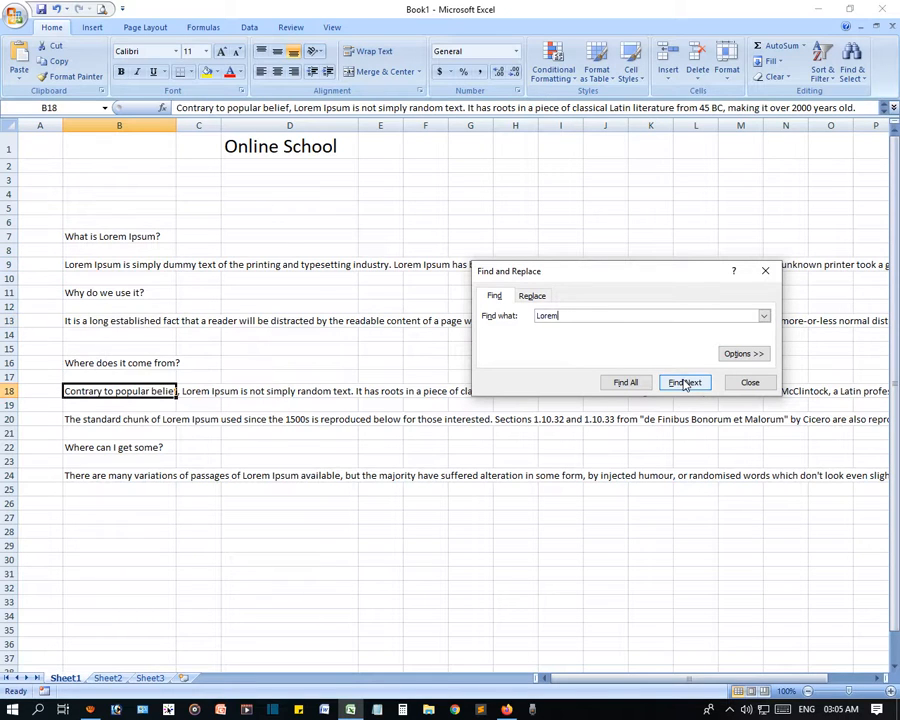
click(685, 383)
click(685, 383)
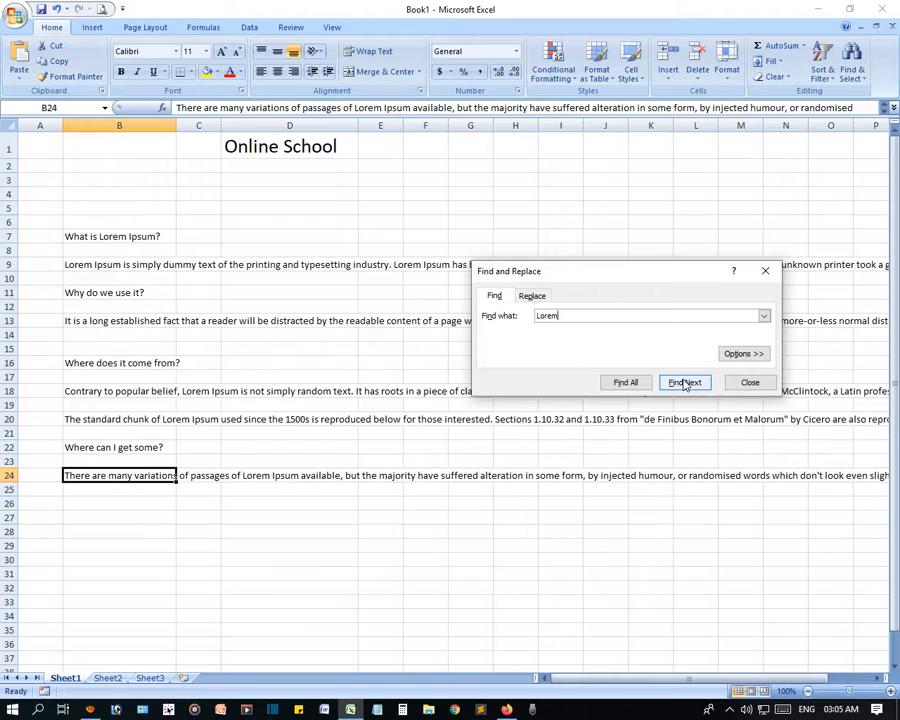
click(685, 383)
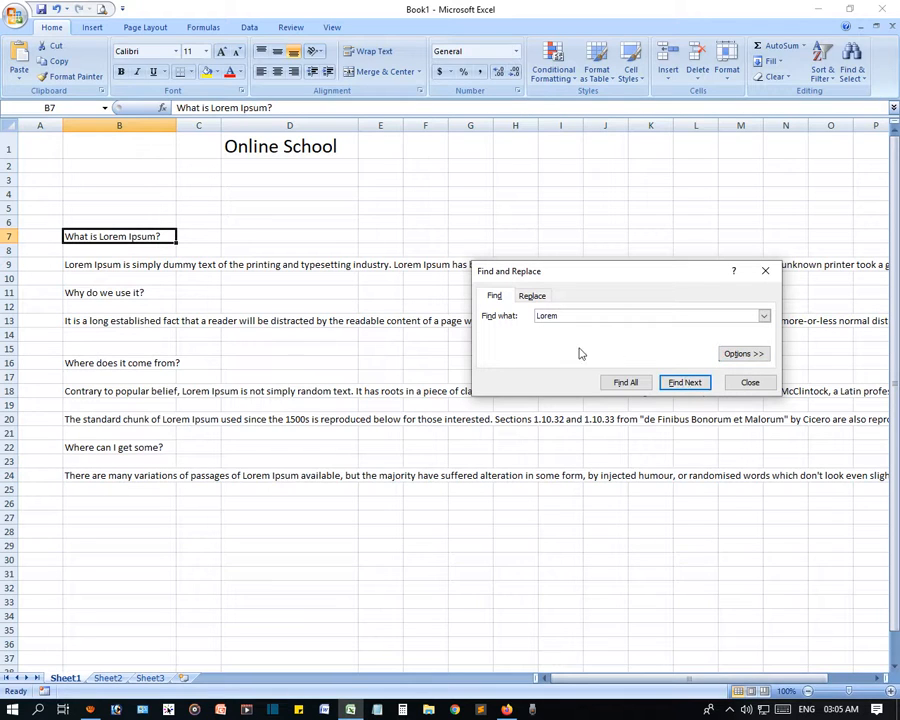
- Show the extended search options, enable Match case and find the next occurrence of lowercase "lorem"
click(742, 356)
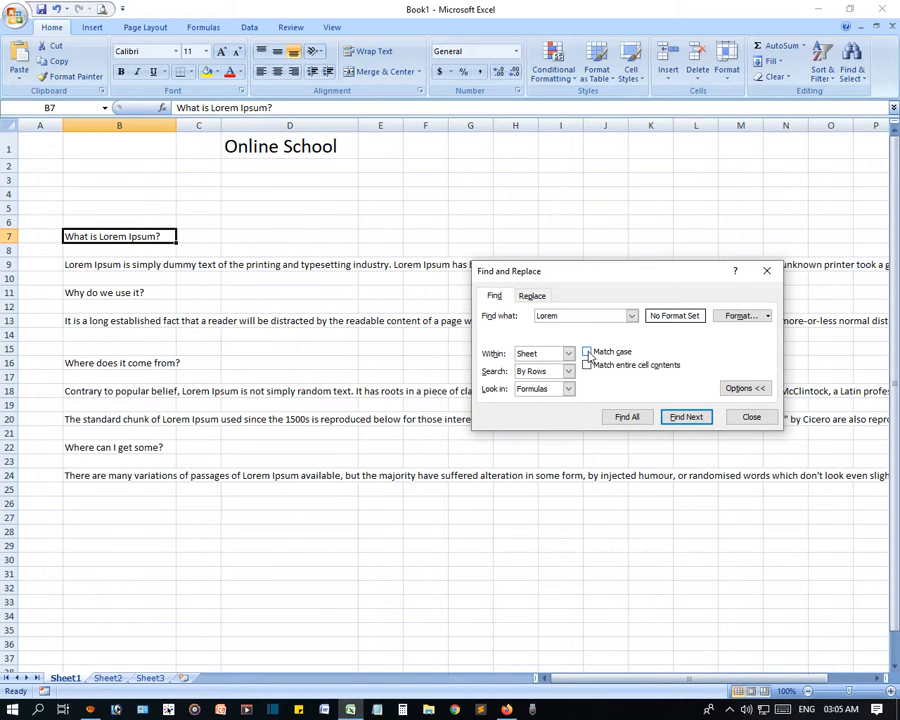
click(588, 353)
click(539, 317)
click(680, 420)
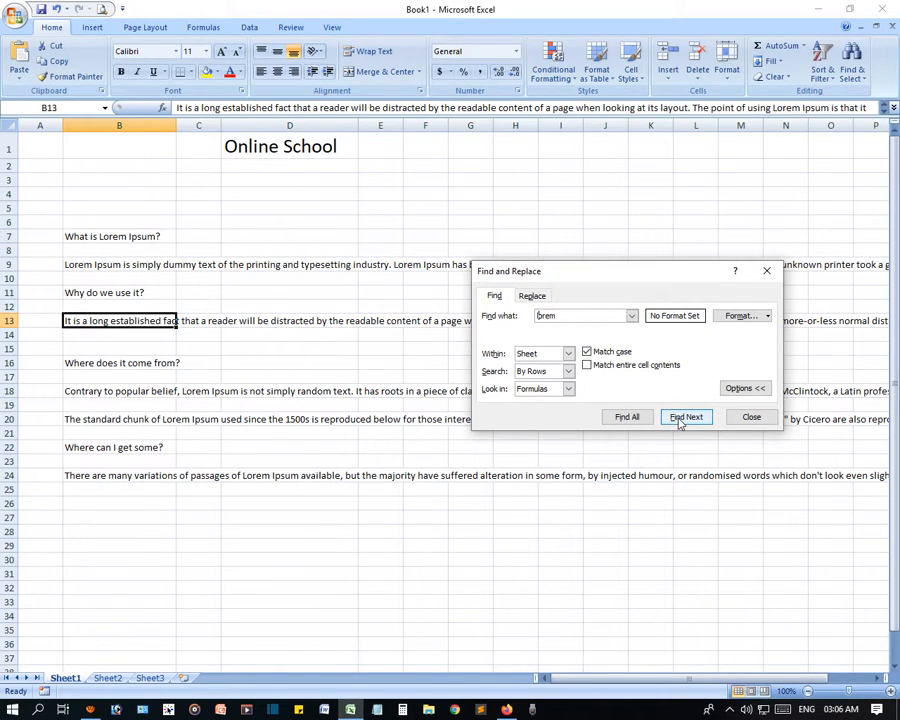
- Move the search dialog clear of row 13, enable Match entire cell contents and search for "lorem"
drag(611, 273, 623, 387)
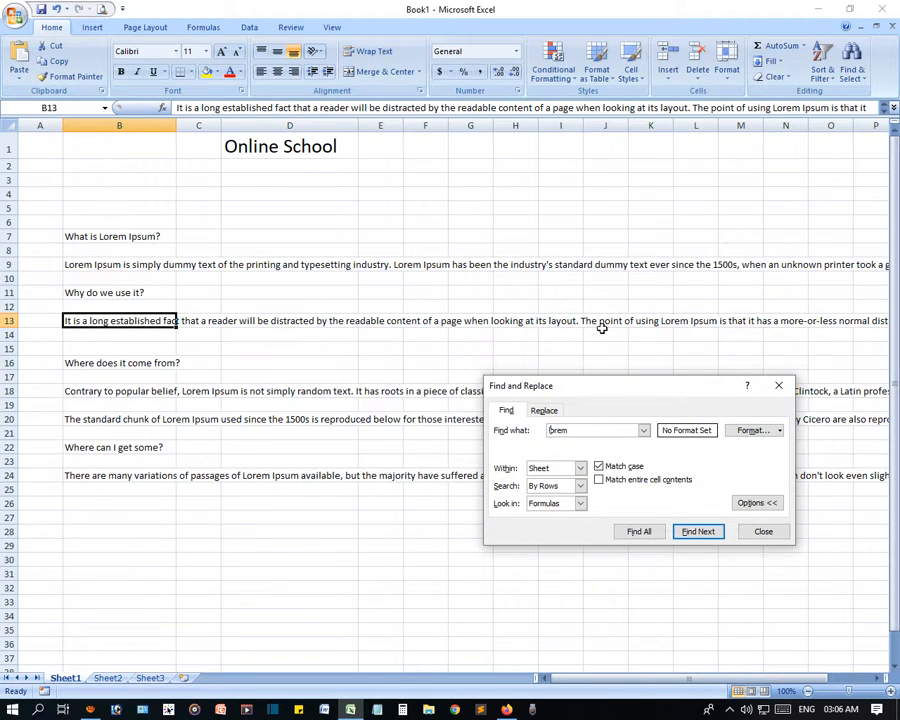
click(599, 481)
click(698, 533)
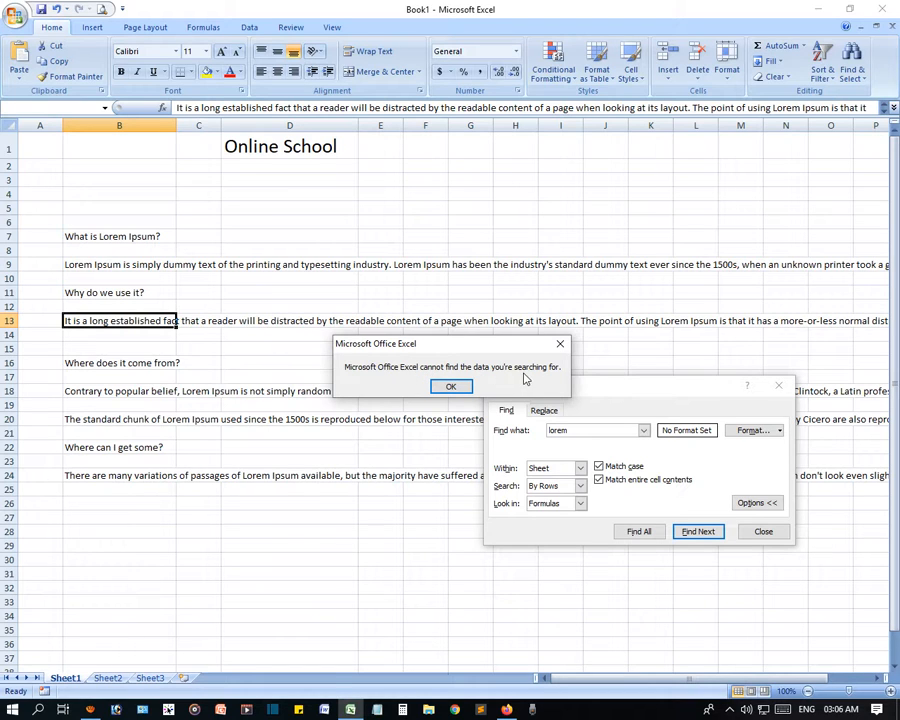
click(451, 388)
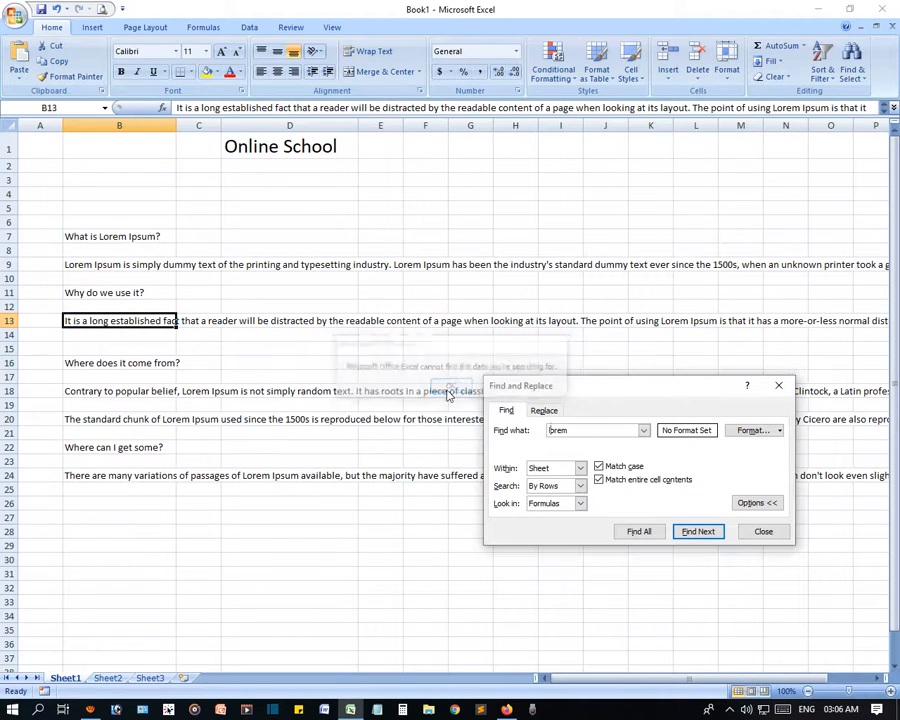
- Copy the heading text from B7 as the search term "What is Lorem Ipsum?" and find its exact cell match starting from B1
click(132, 236)
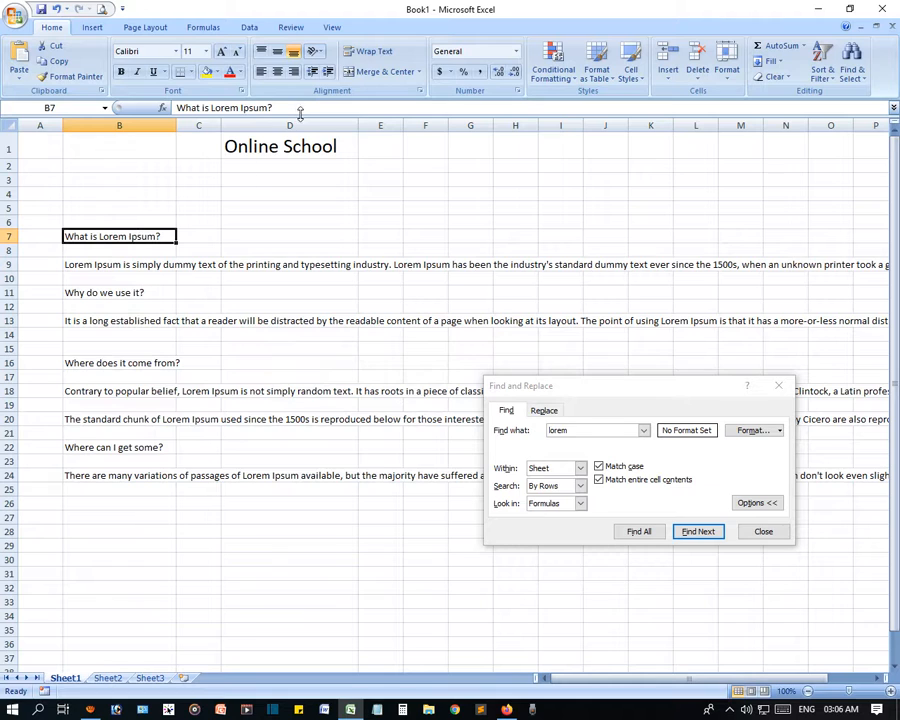
drag(300, 110, 175, 108)
key(ctrl+c)
click(247, 321)
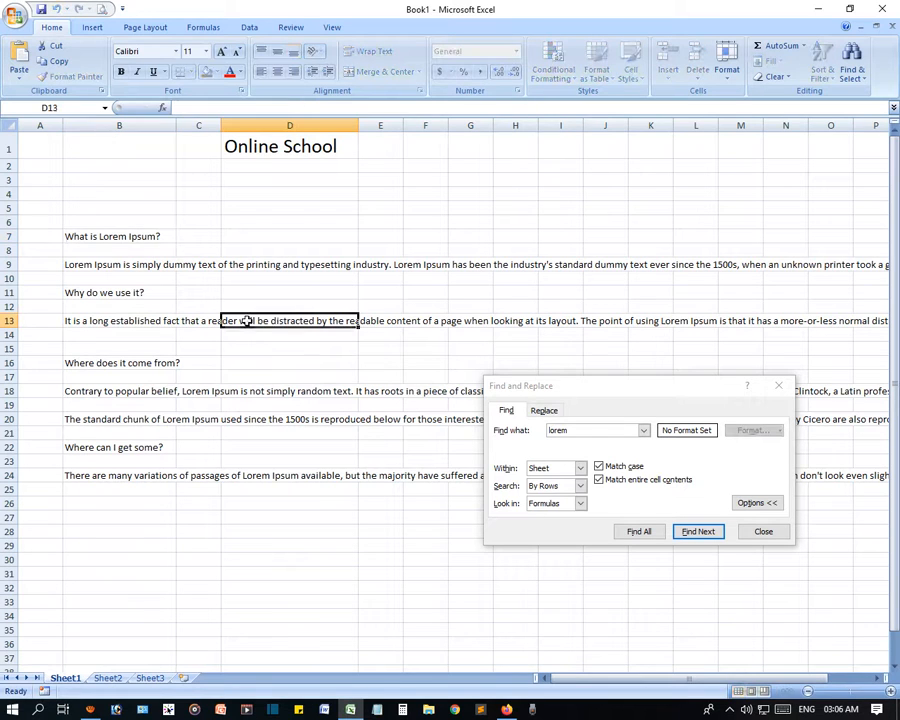
click(600, 490)
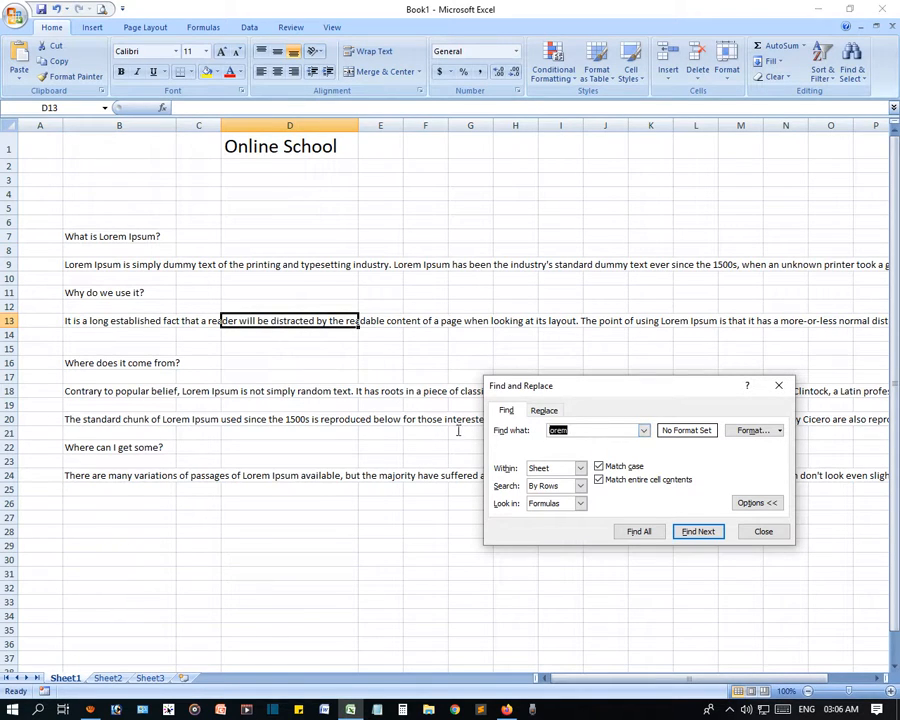
key(ctrl+v)
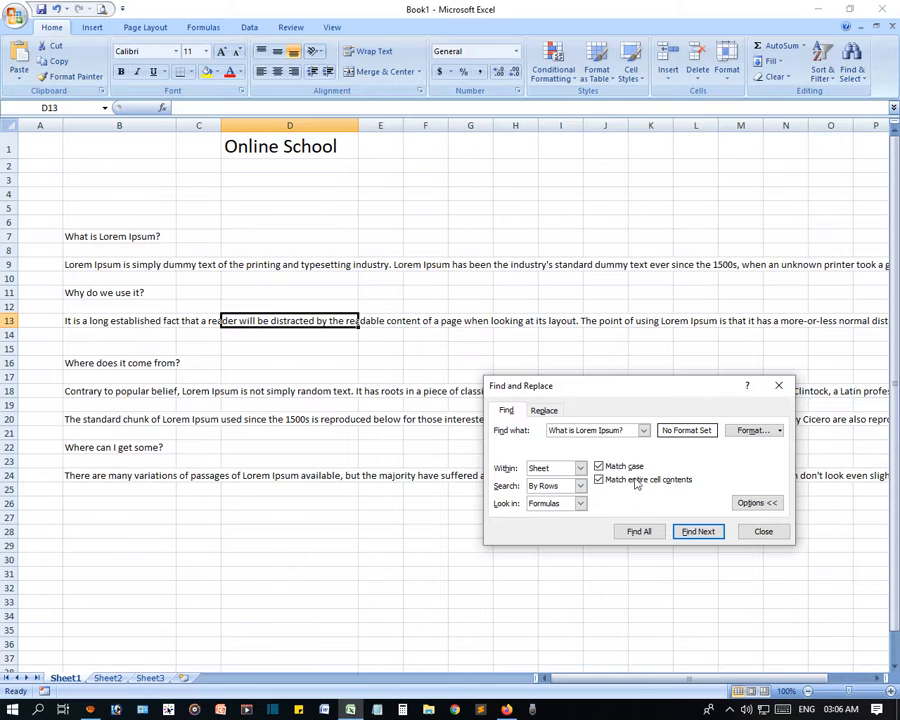
click(95, 151)
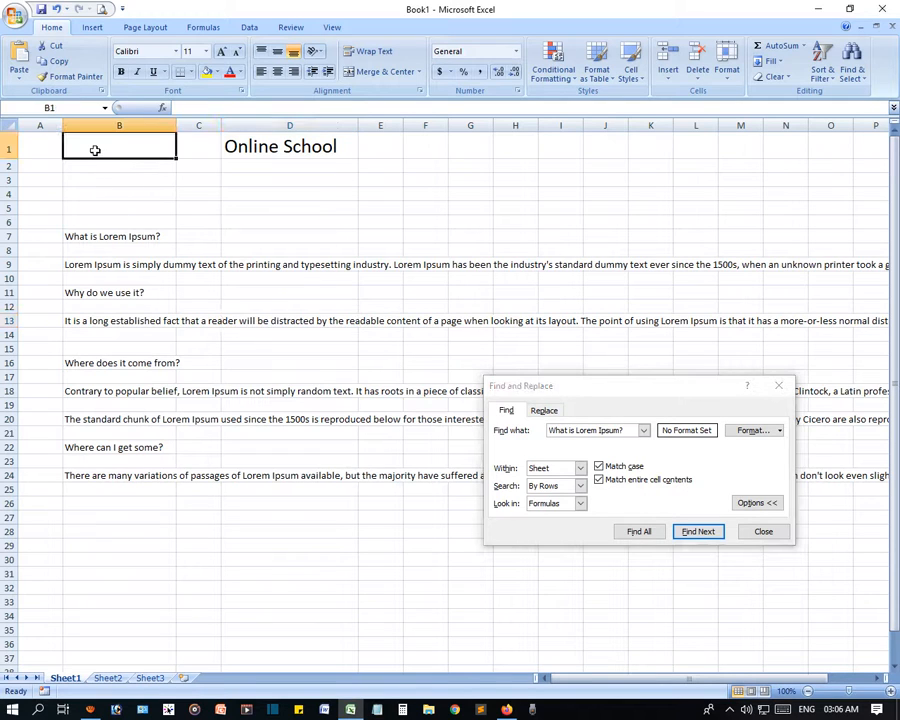
click(687, 531)
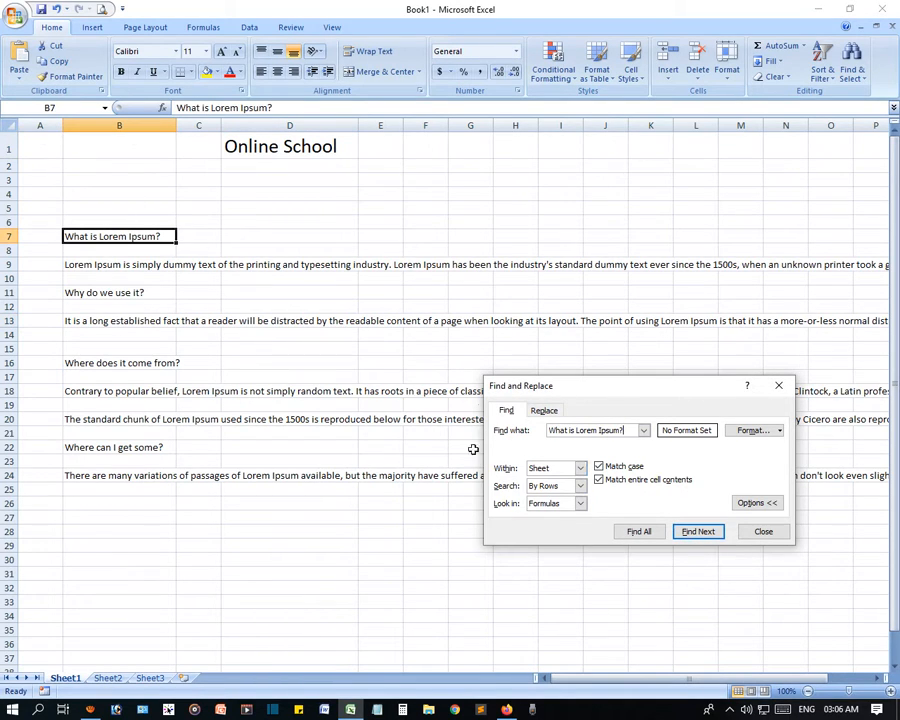
- Turn off Match entire cell contents and Match case, and replace the search term with "Lorem"
click(599, 481)
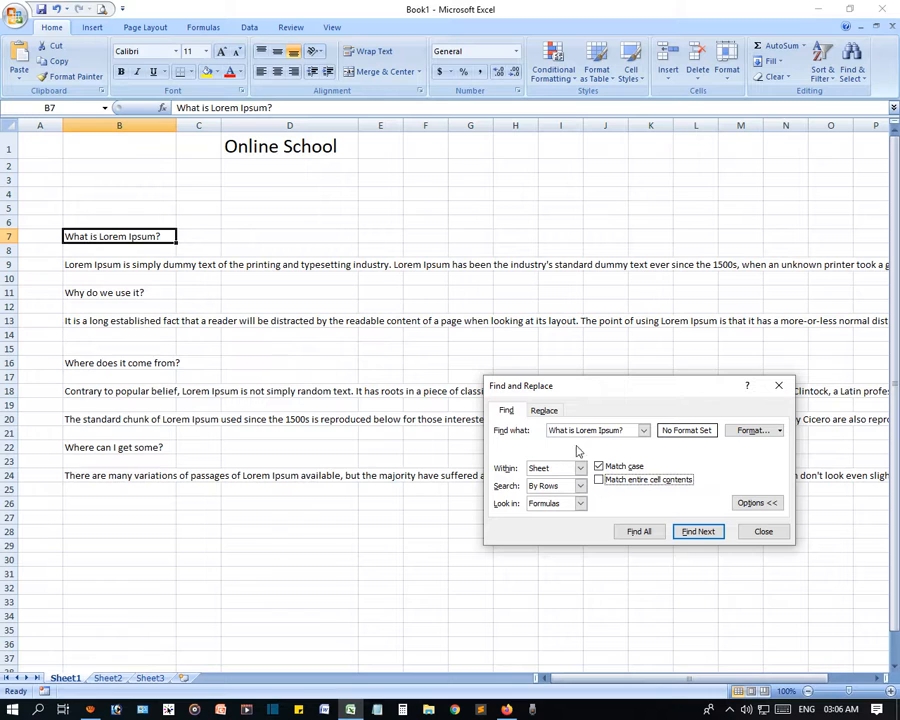
click(750, 501)
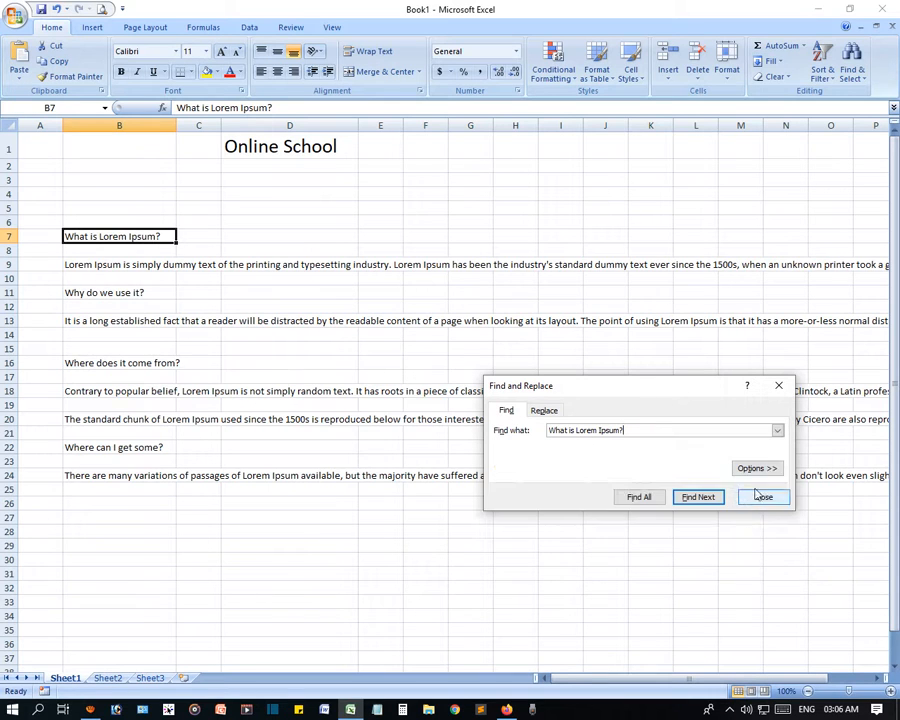
click(757, 468)
click(599, 466)
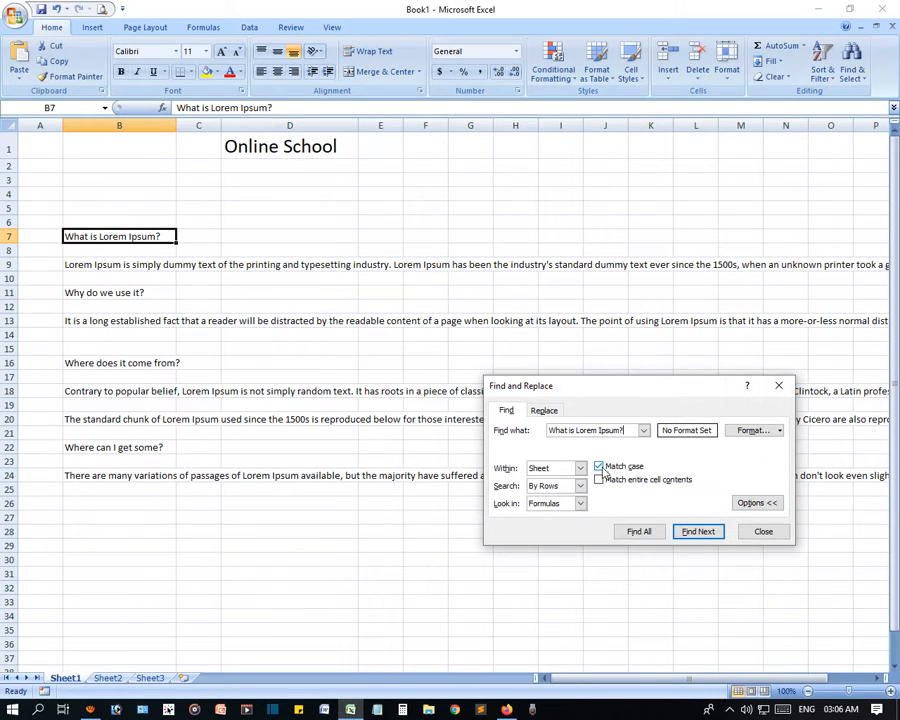
click(599, 467)
drag(628, 430, 494, 428)
text(Lorem)
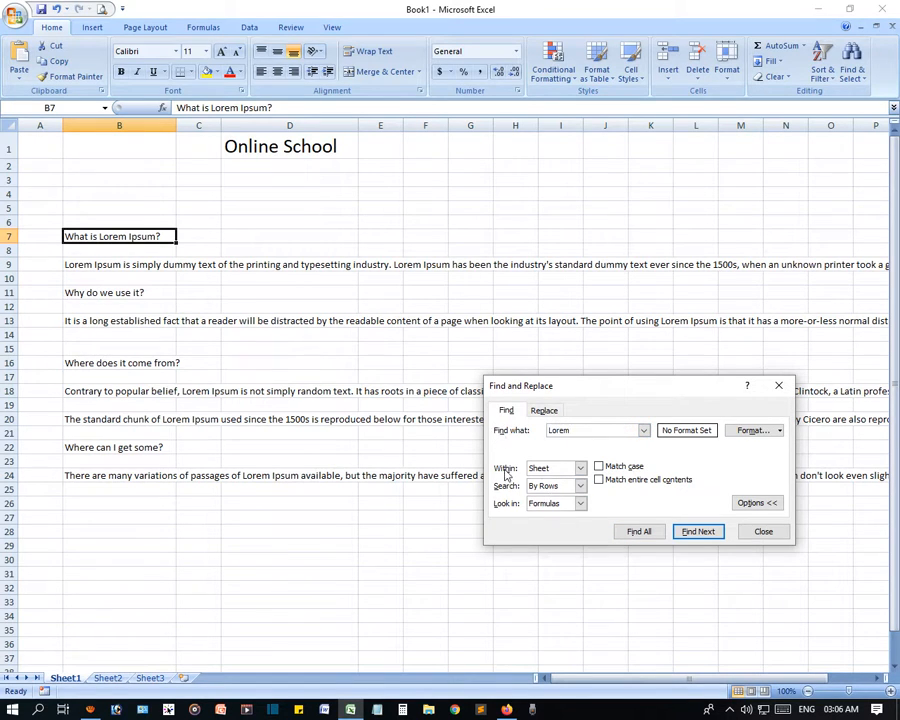
- Widen the search scope from the current sheet to the whole Workbook
click(581, 468)
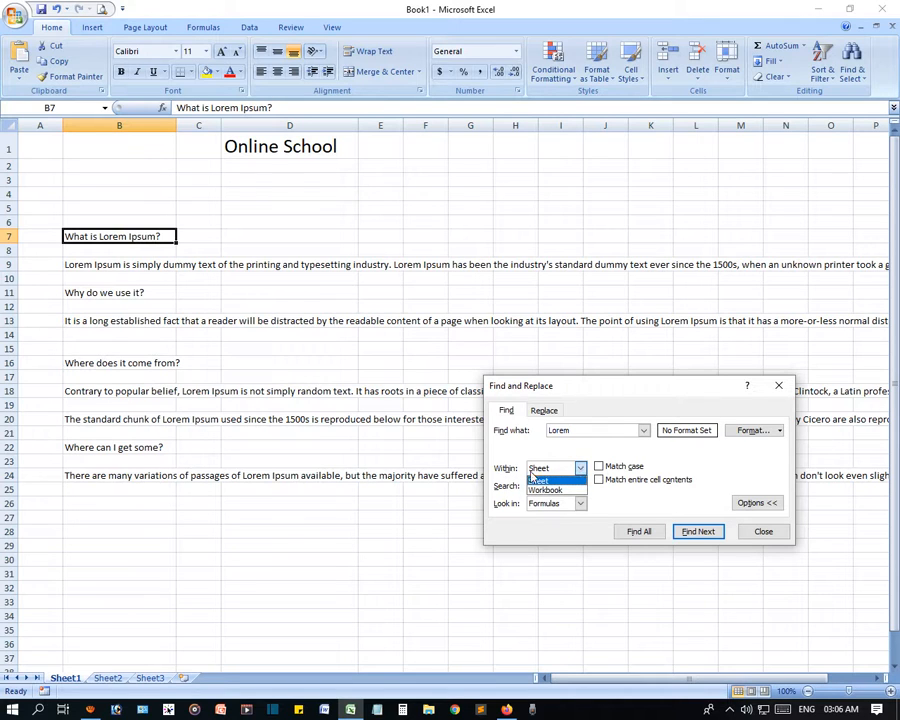
click(536, 478)
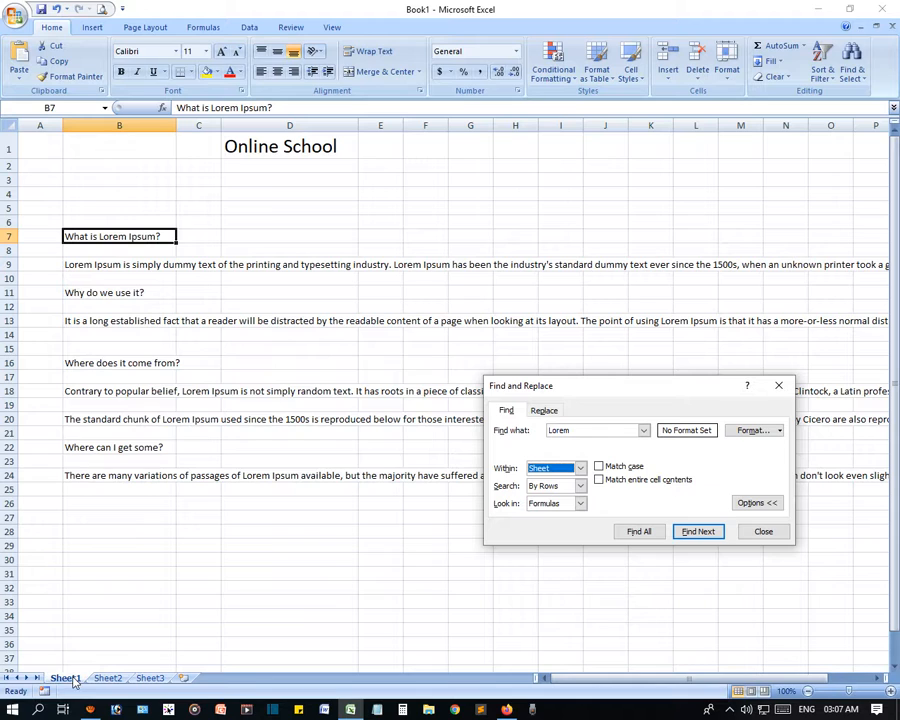
click(580, 468)
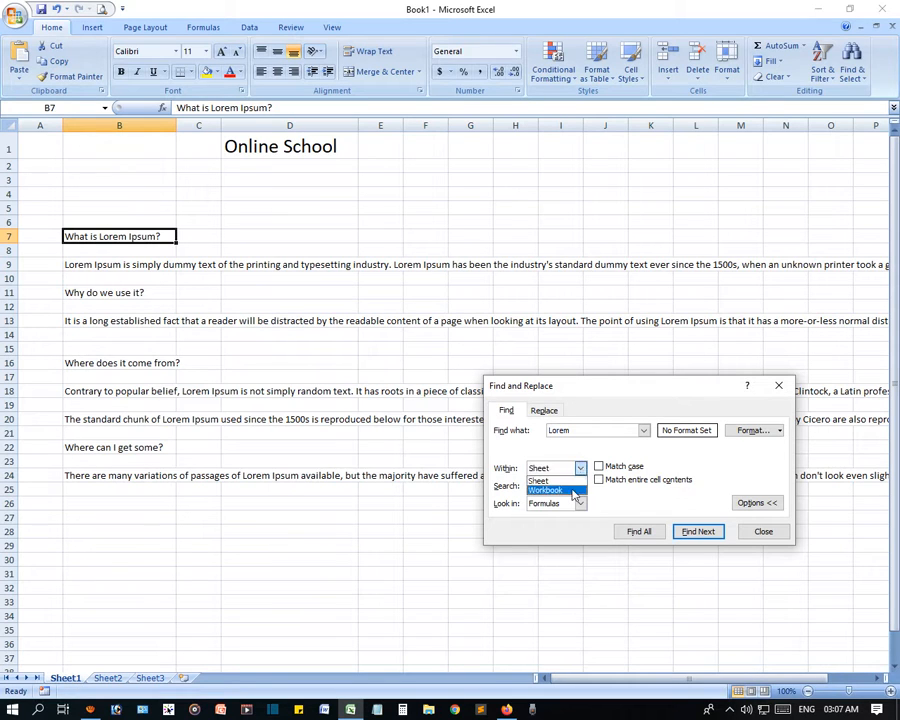
click(560, 490)
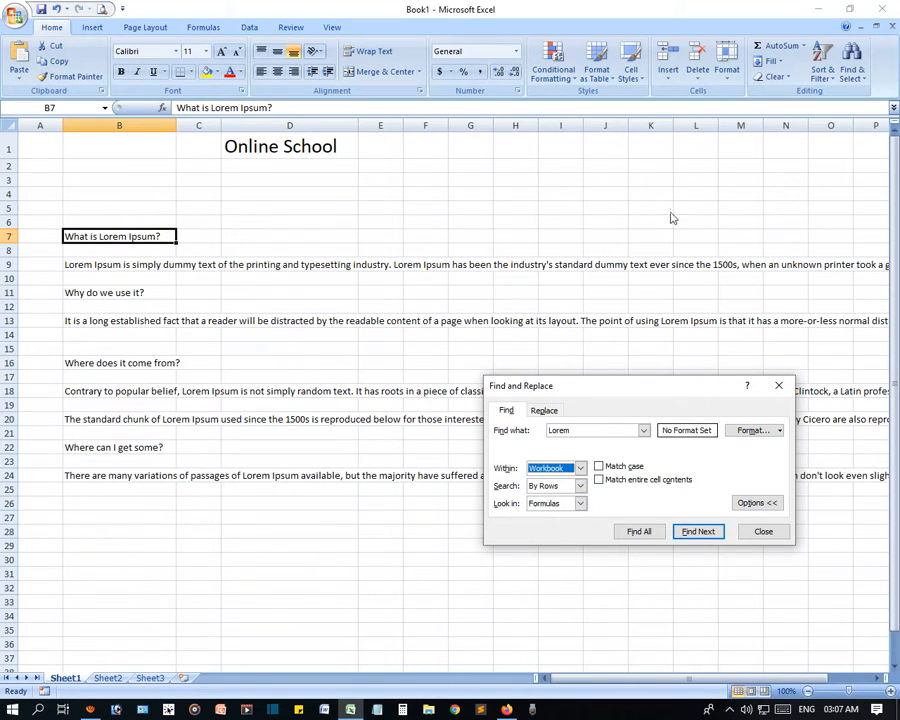
click(256, 532)
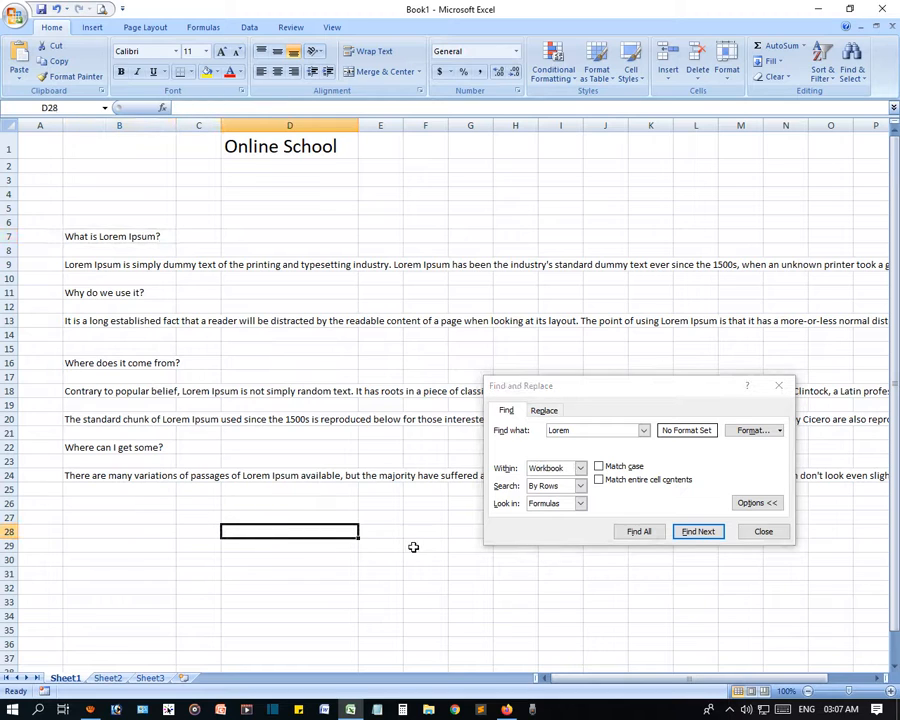
- Copy the search term "Lorem" and paste it into cell C11 of Sheet2
click(112, 679)
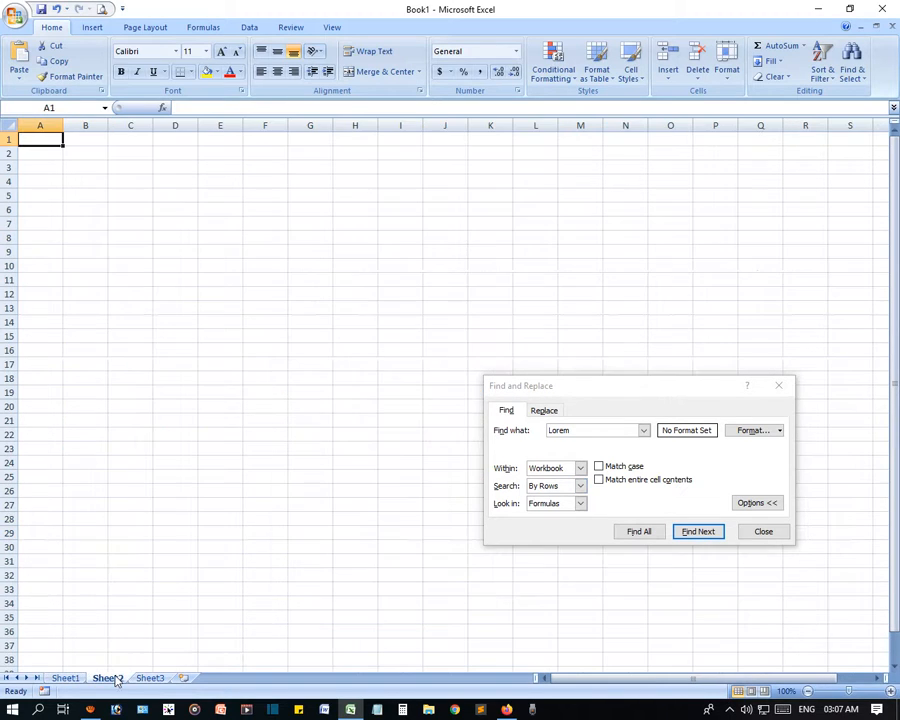
click(535, 457)
double_click(552, 429)
key(ctrl+c)
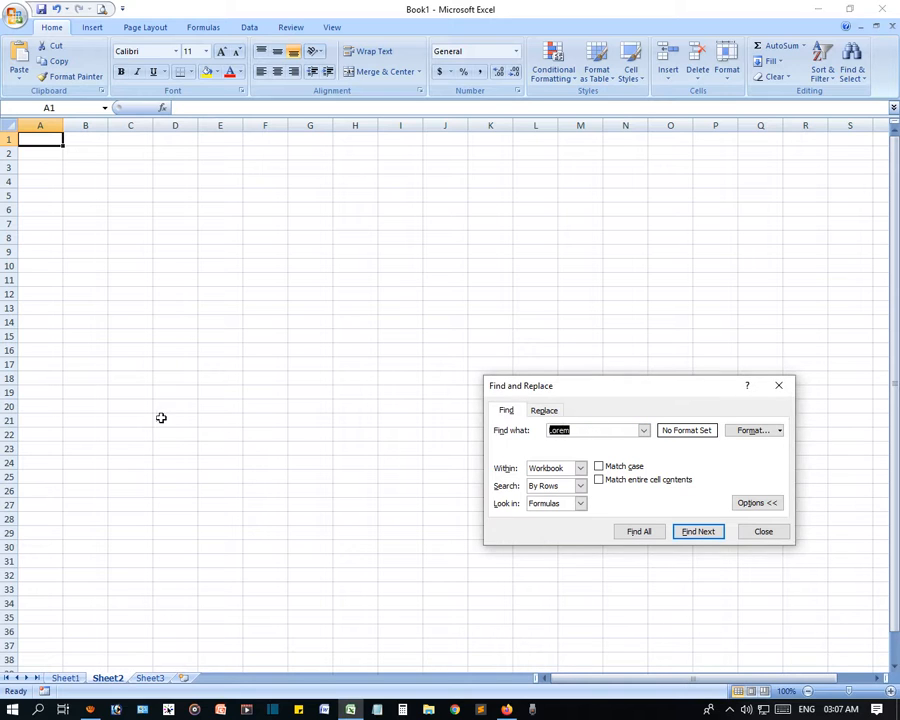
click(151, 278)
key(ctrl+v)
click(212, 400)
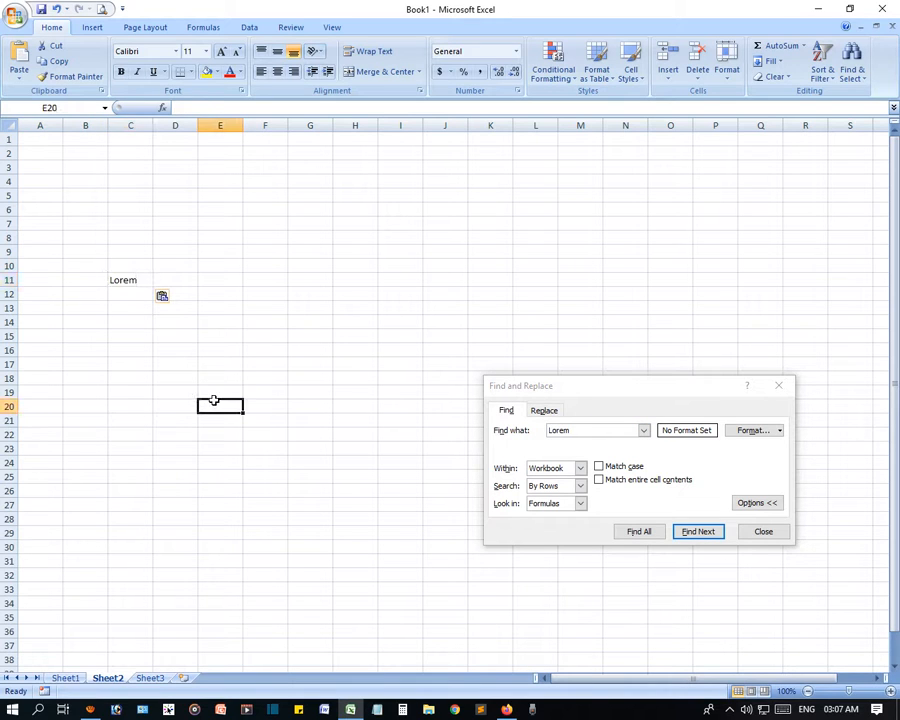
- Return to Sheet1, start from B5 and find "Lorem" with the scope kept at Workbook
click(72, 680)
click(112, 208)
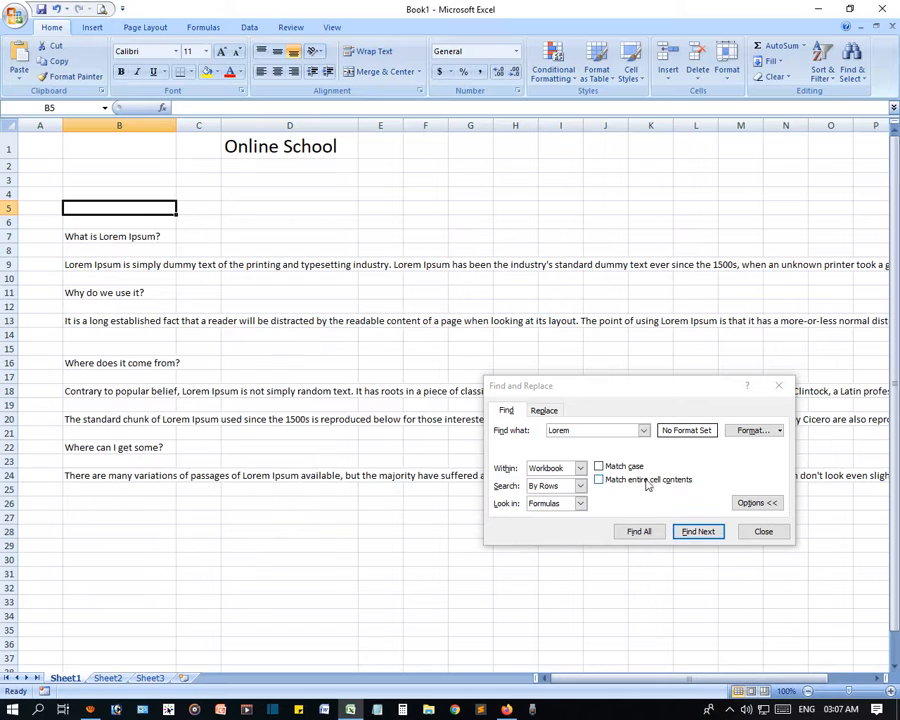
click(582, 470)
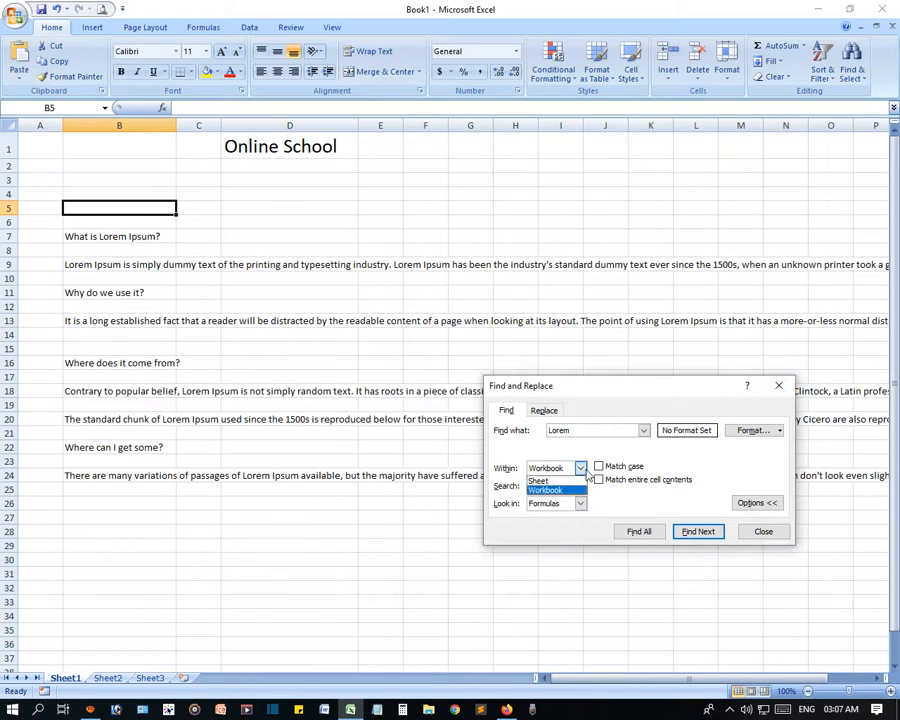
click(582, 470)
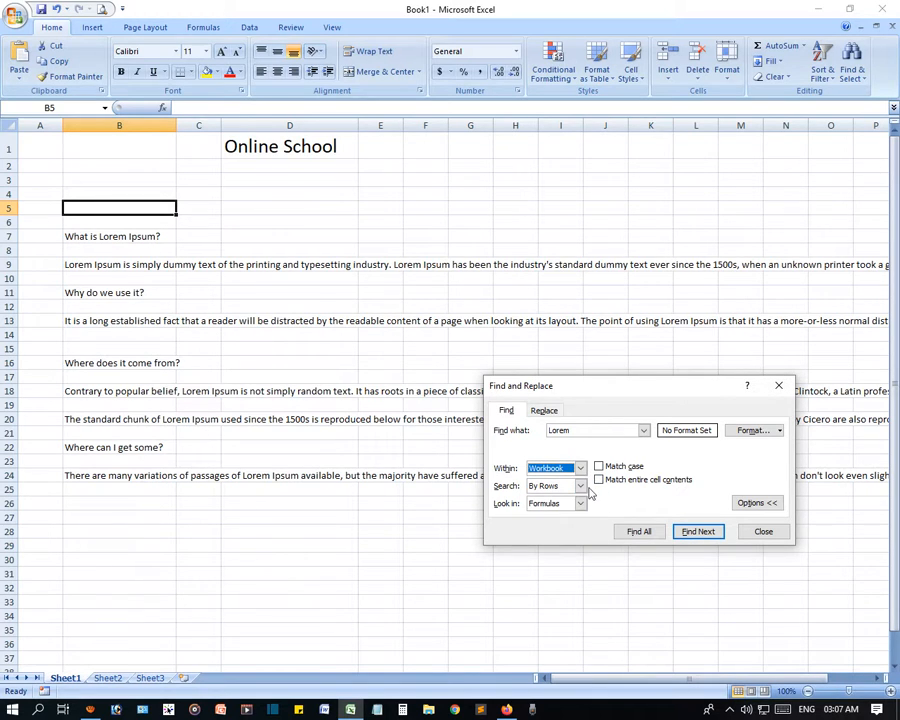
click(703, 534)
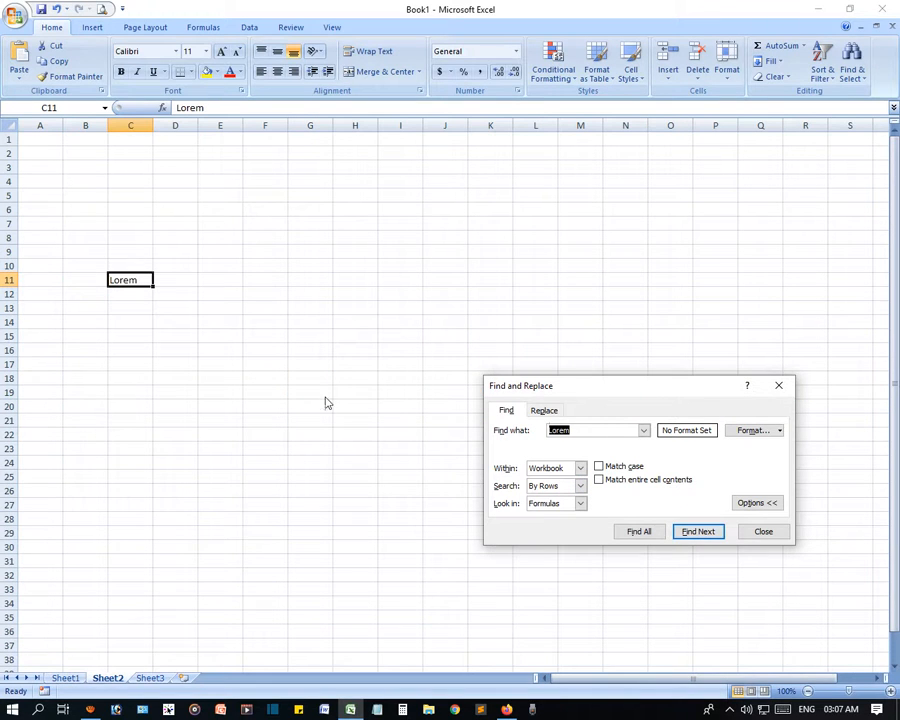
- Go back to Sheet1 at B4 and step through the "Lorem" occurrences across both sheets as far as B20
click(181, 251)
click(66, 678)
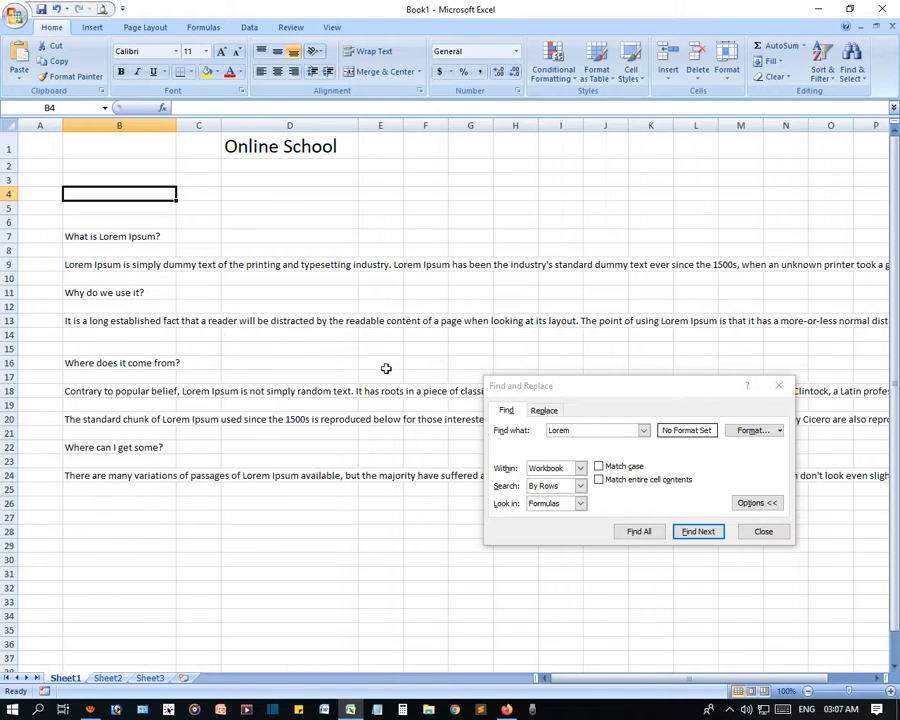
click(697, 532)
click(697, 532)
click(697, 532)
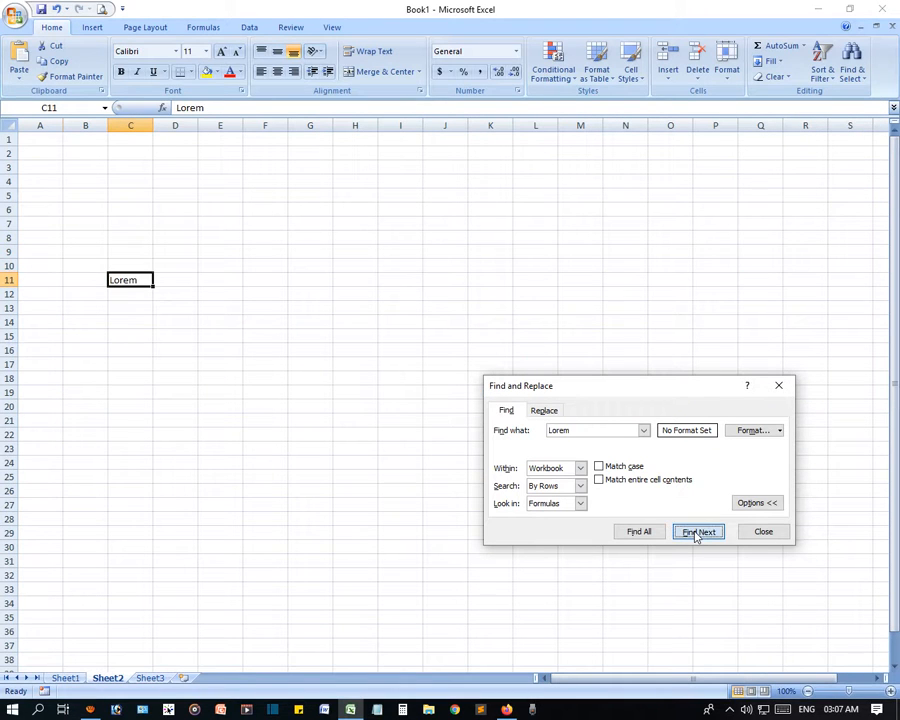
click(697, 533)
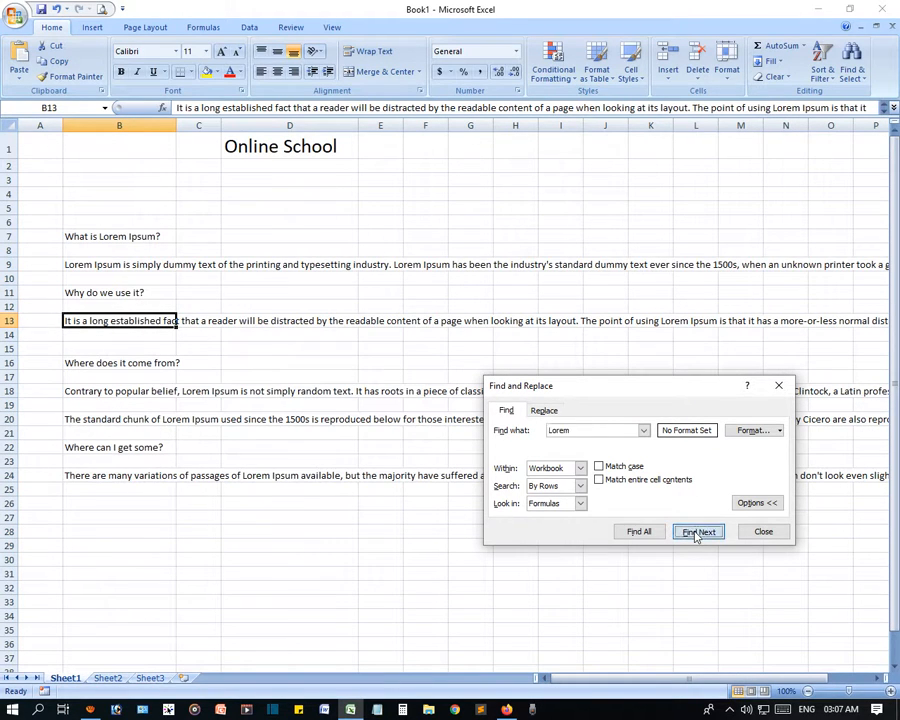
click(697, 533)
click(697, 533)
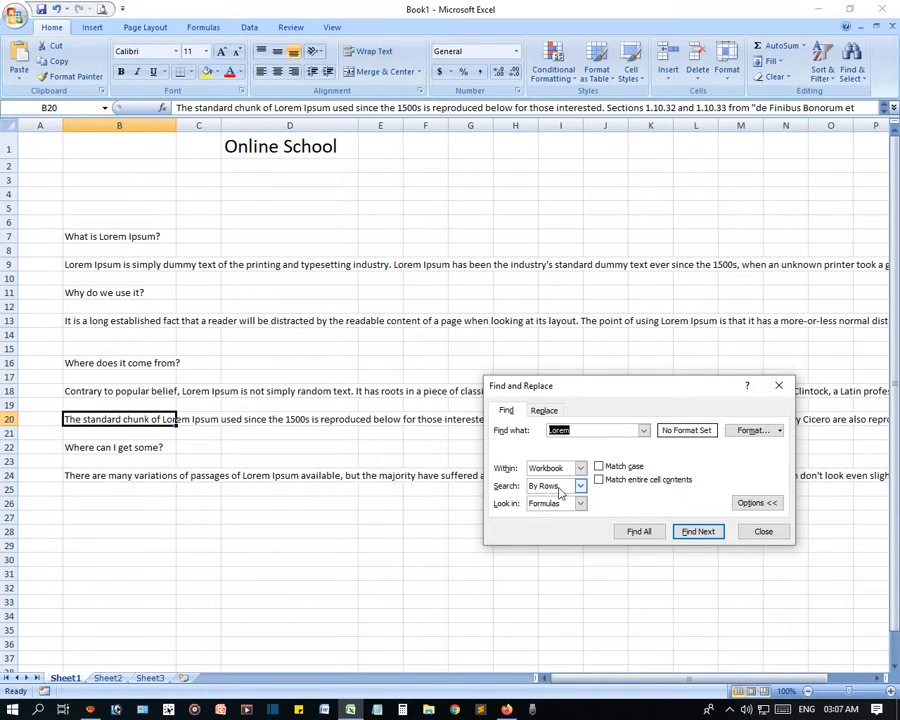
- Restart from B4 on Sheet1 and step through the workbook's "Lorem" matches by rows until B13
click(134, 194)
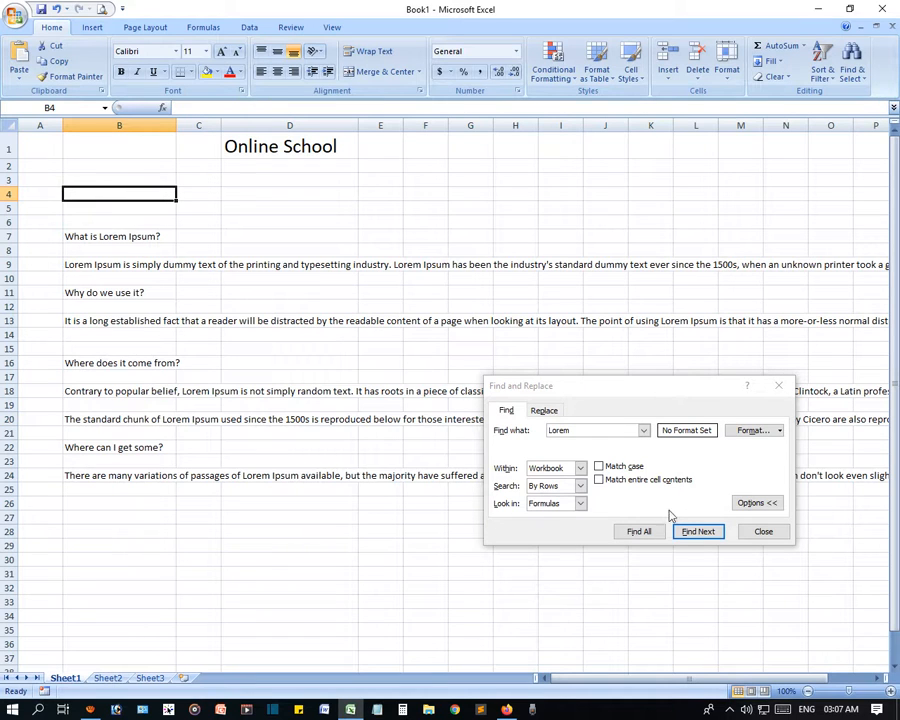
click(696, 531)
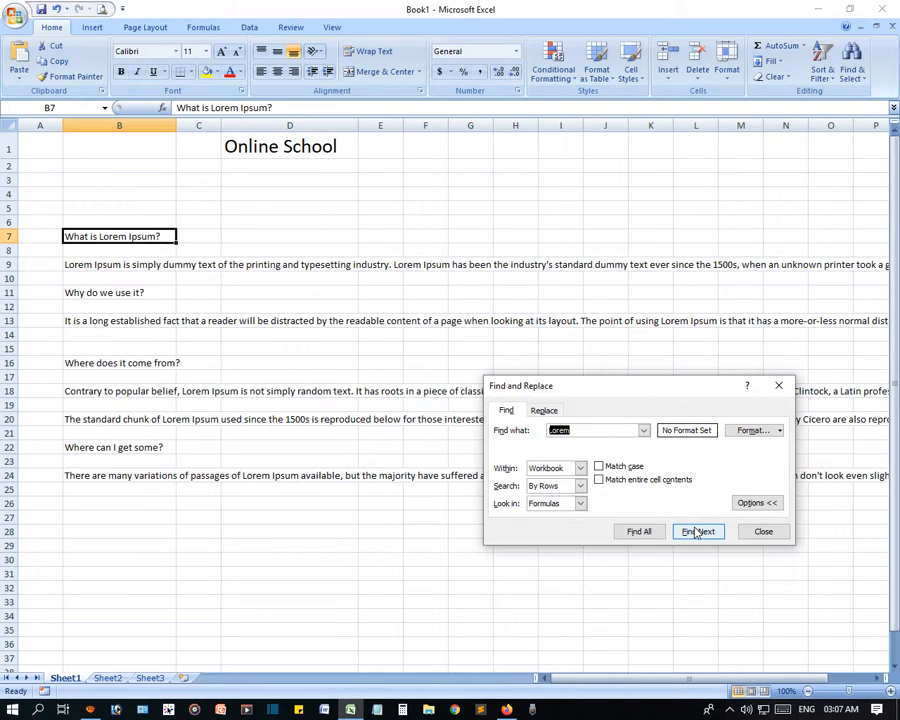
click(696, 531)
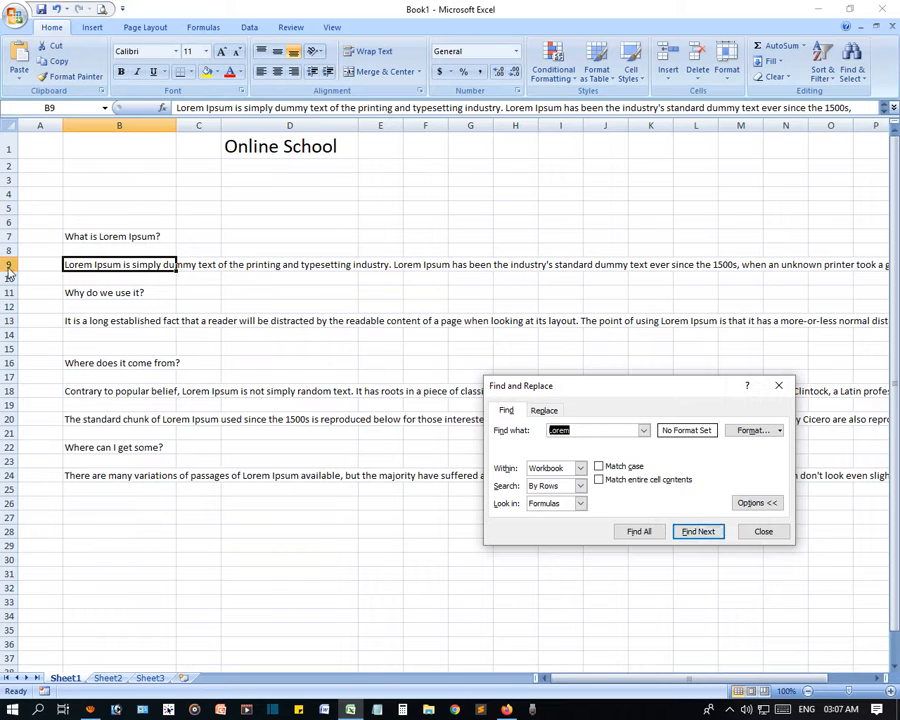
click(696, 532)
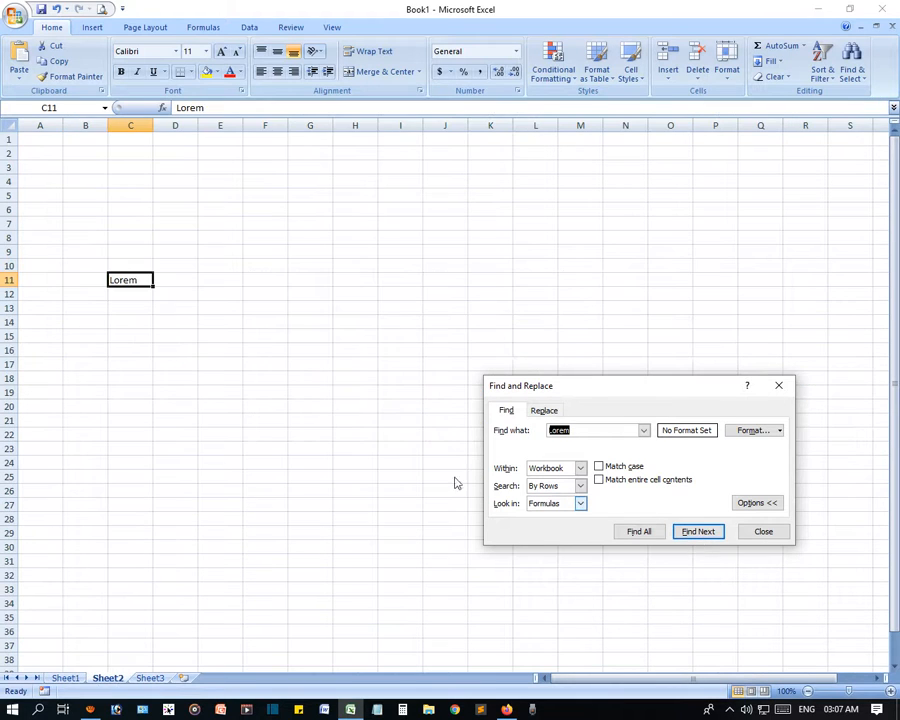
click(690, 532)
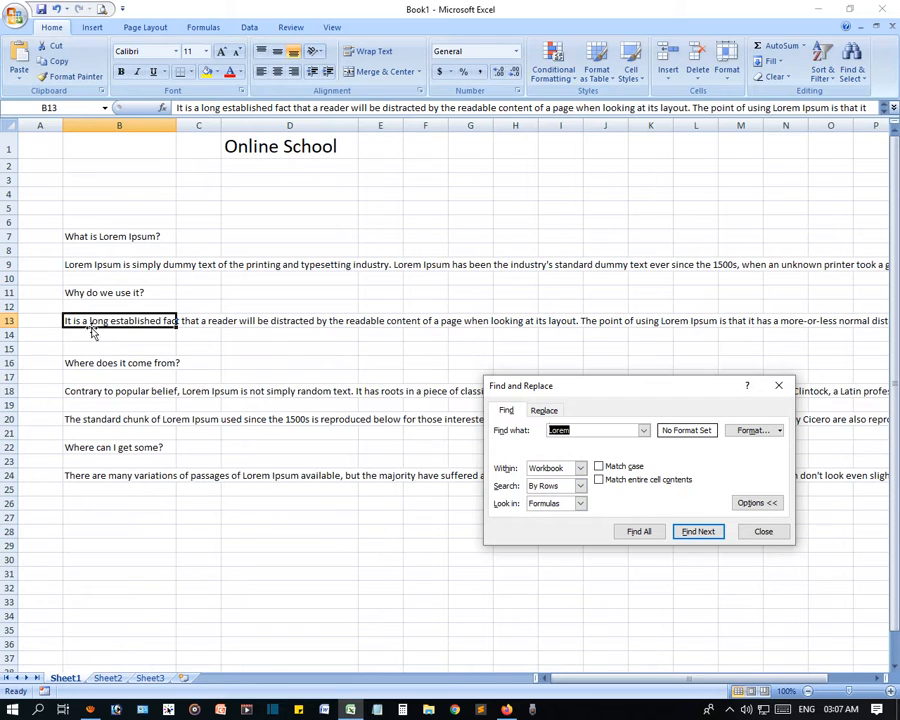
- Change the search order to By Columns
click(580, 485)
click(548, 508)
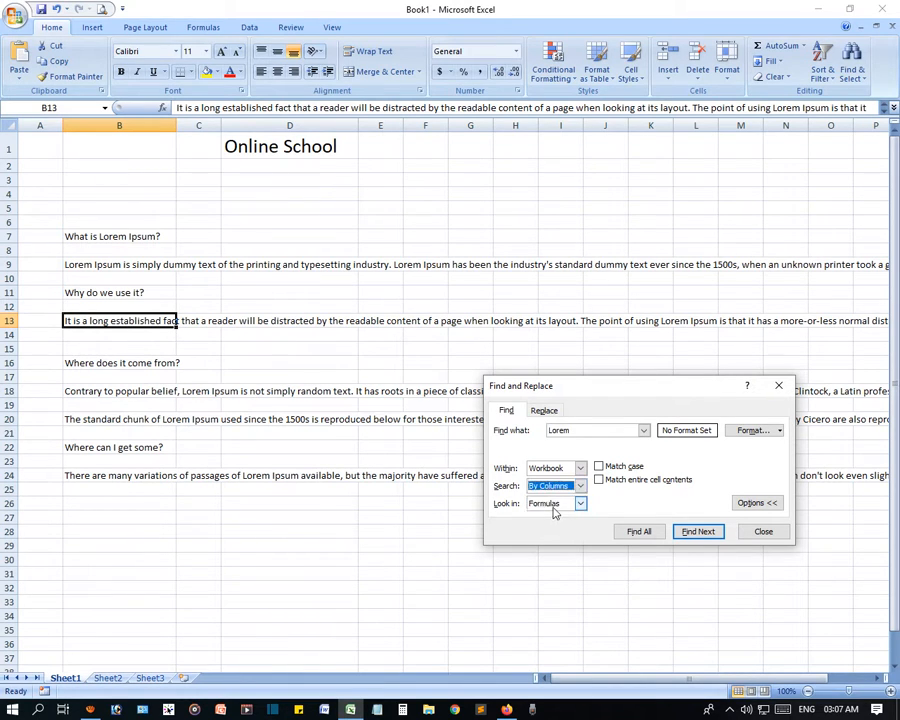
- Restart from B4 on Sheet1 and step through the workbook's "Lorem" matches by columns until C11 on Sheet2
click(92, 191)
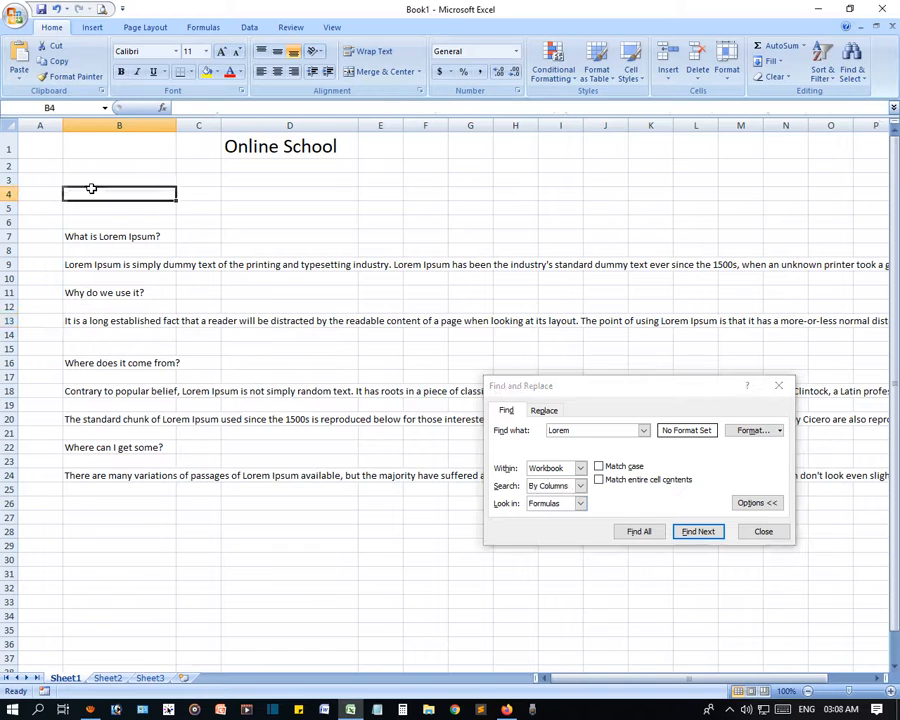
click(697, 533)
click(698, 534)
click(698, 532)
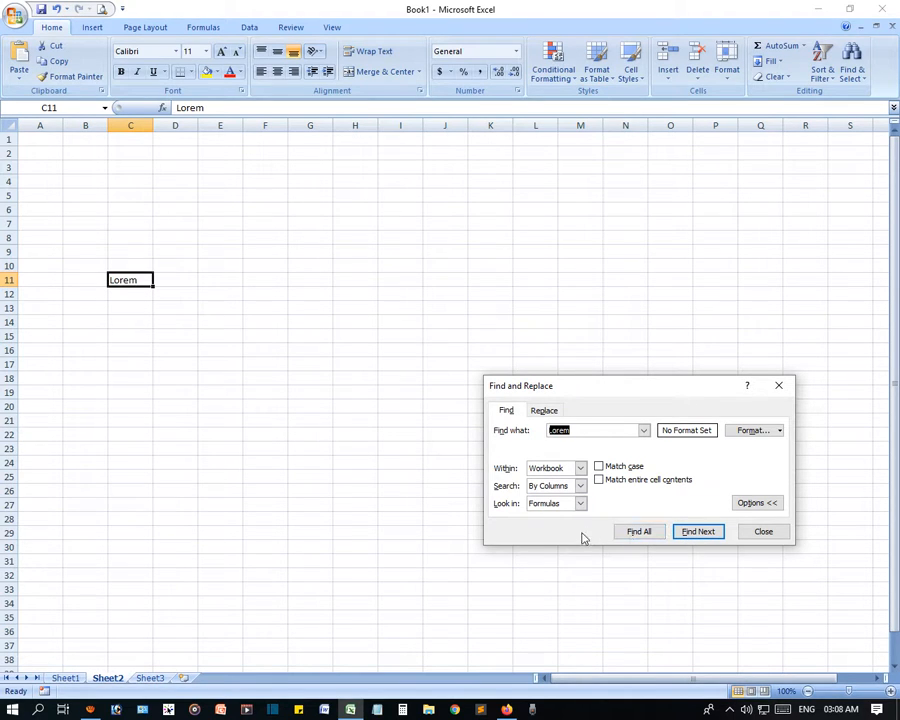
- Go back to Sheet1 and trace the column search order by selecting the B and C cells in rows 7 and 9
click(70, 679)
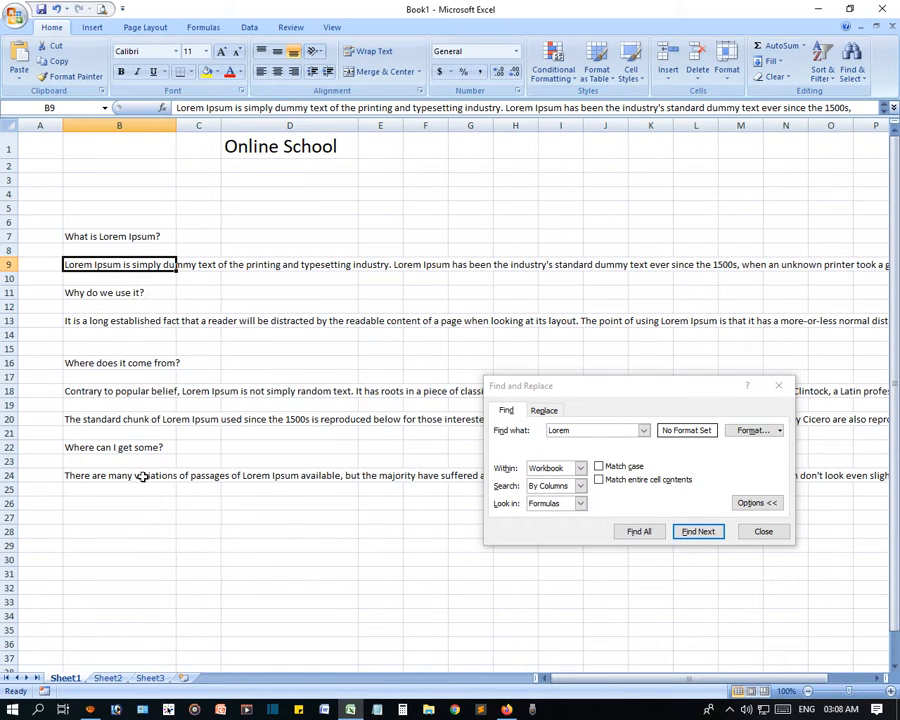
click(201, 235)
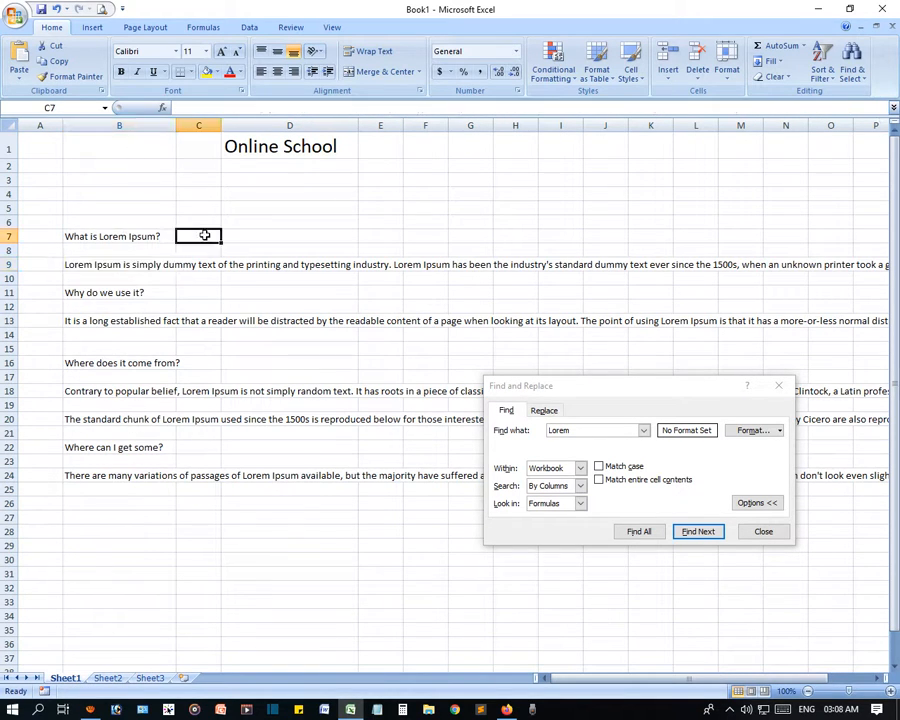
click(159, 235)
click(201, 236)
click(118, 262)
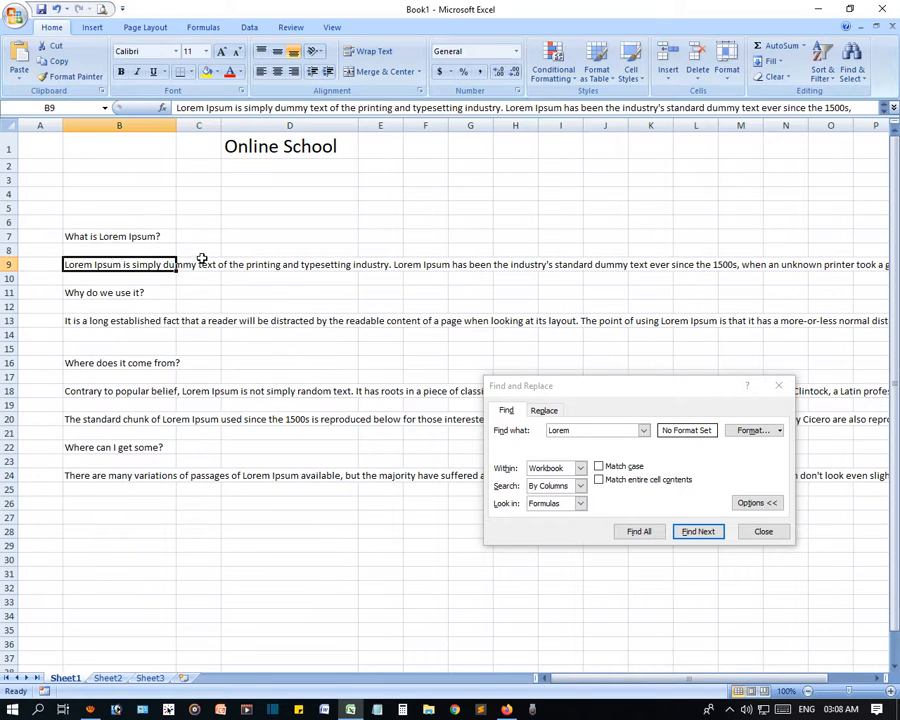
click(200, 262)
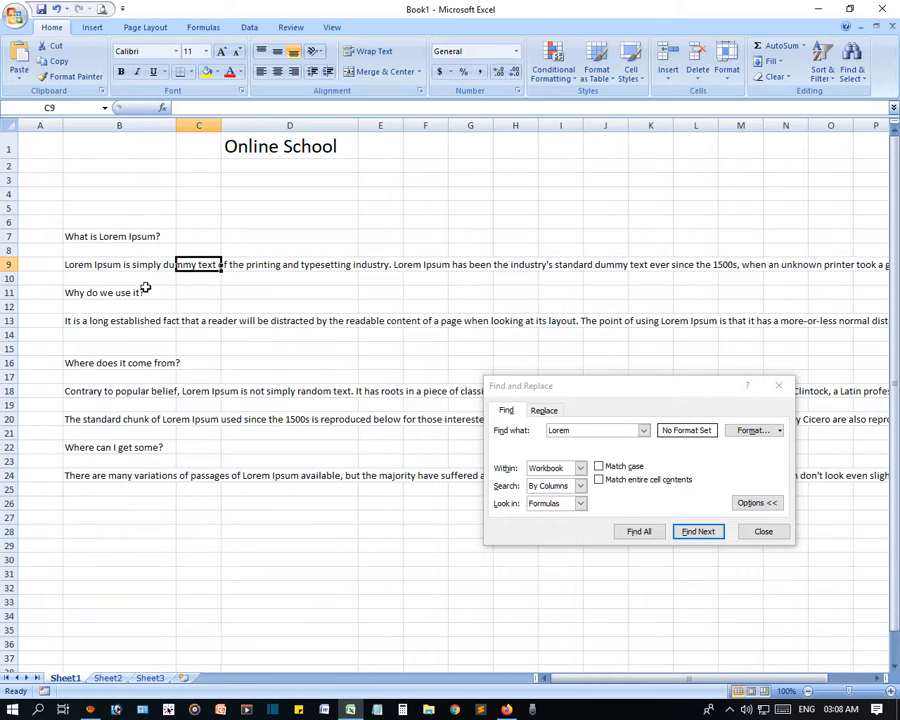
- Select B5 as the starting cell and change what the search looks in from Formulas to Values
click(574, 505)
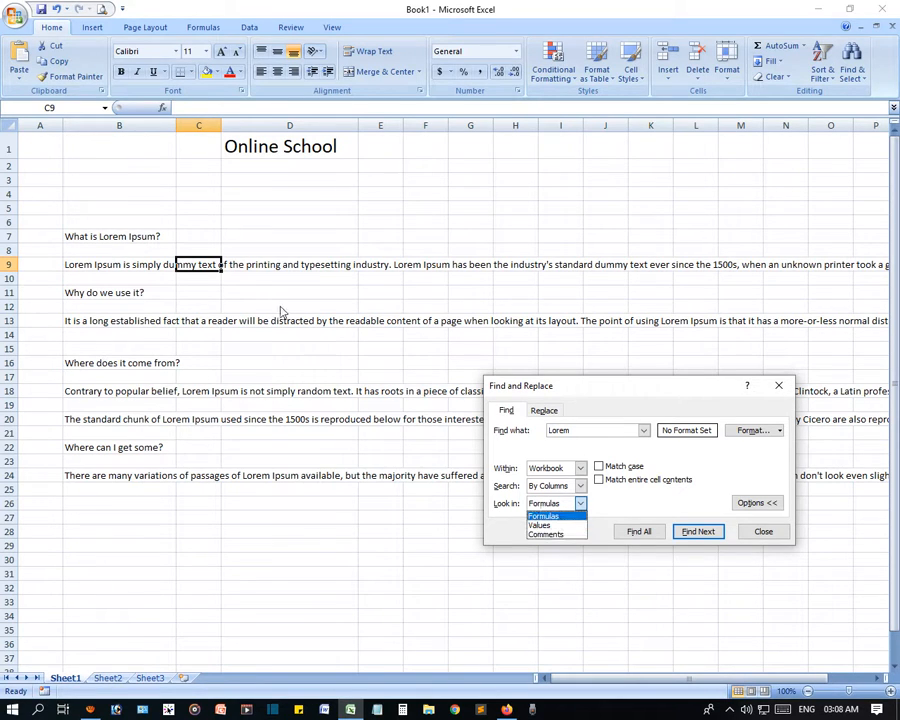
click(100, 208)
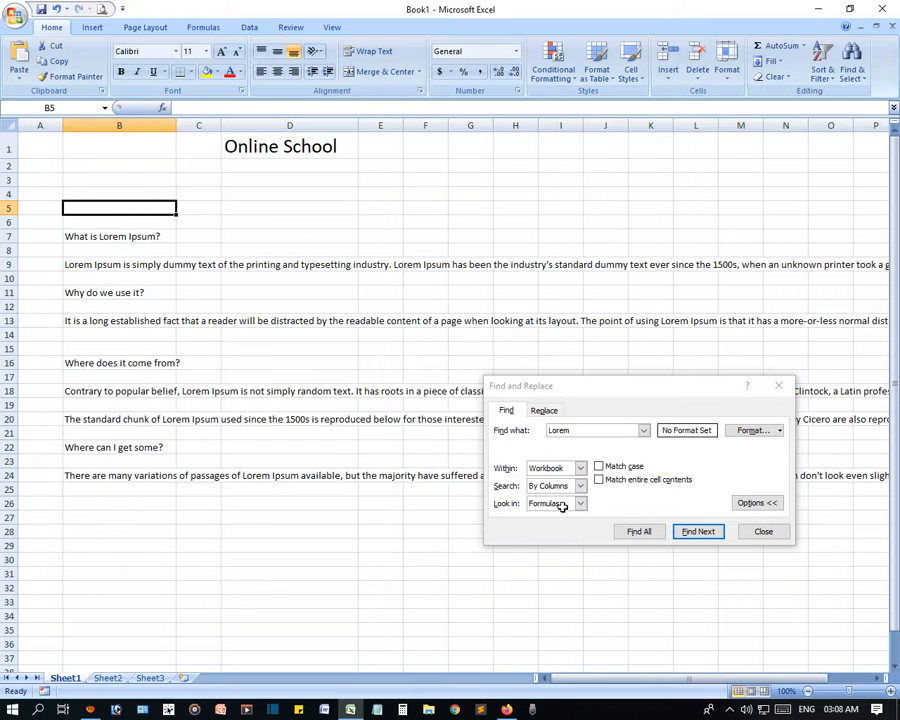
click(556, 503)
click(550, 525)
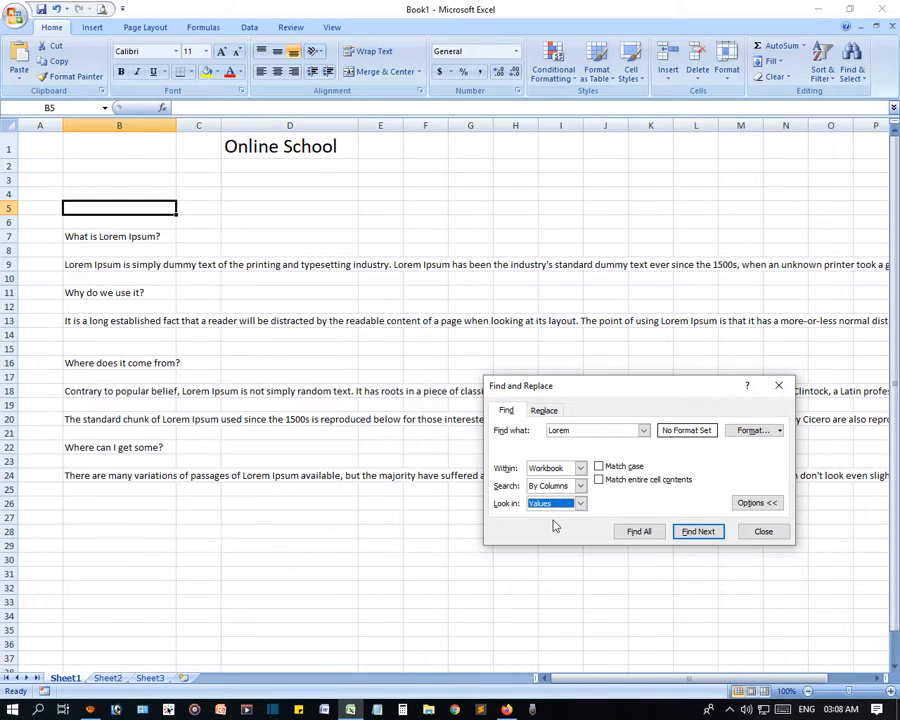
- Set the search to look in Comments and try to find "Lorem" from B5
click(580, 504)
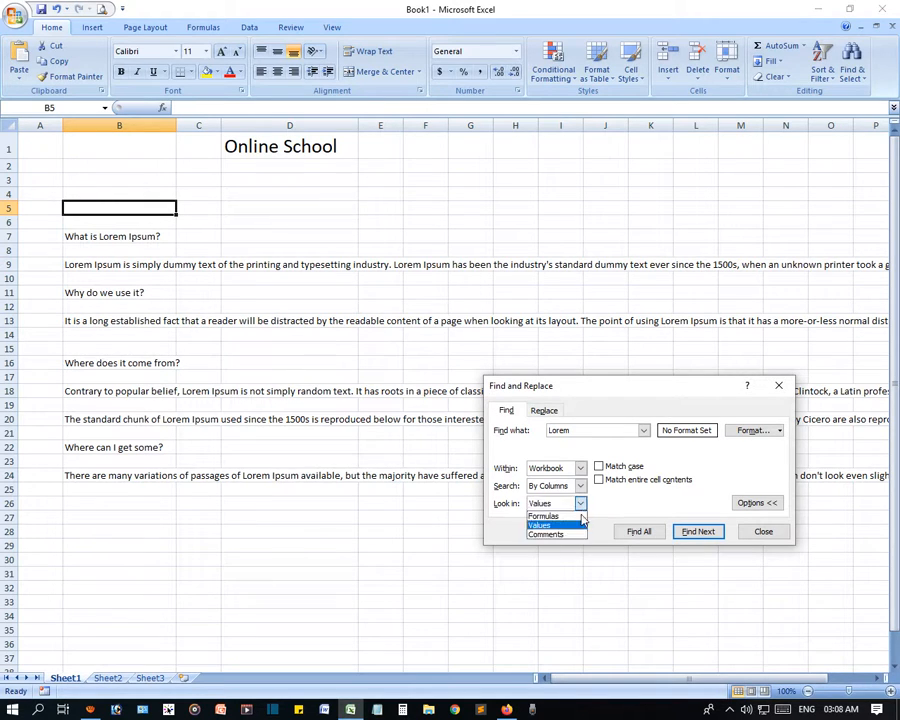
click(558, 534)
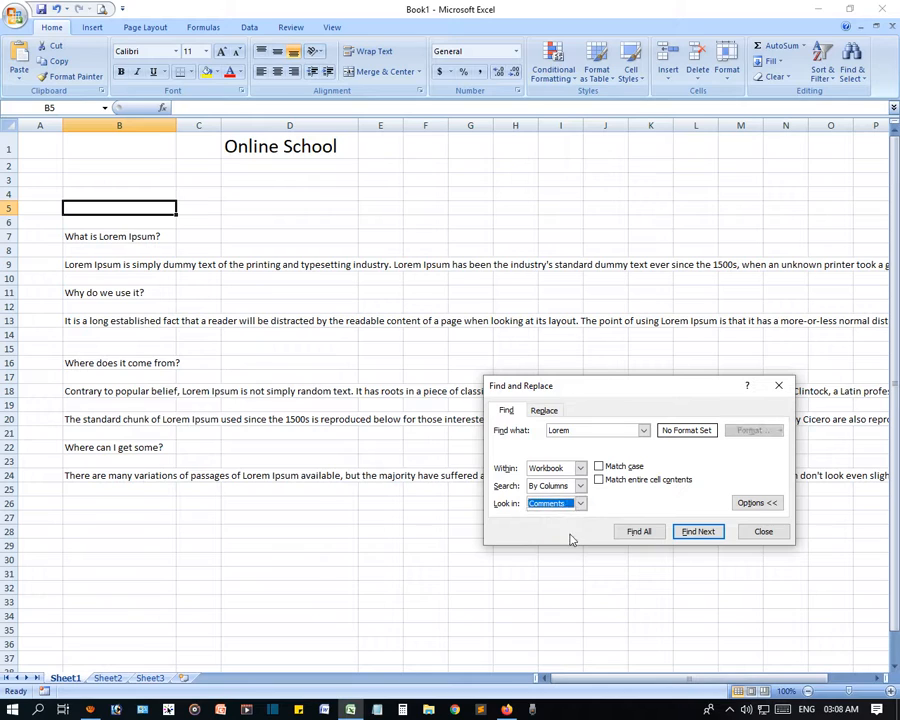
click(702, 534)
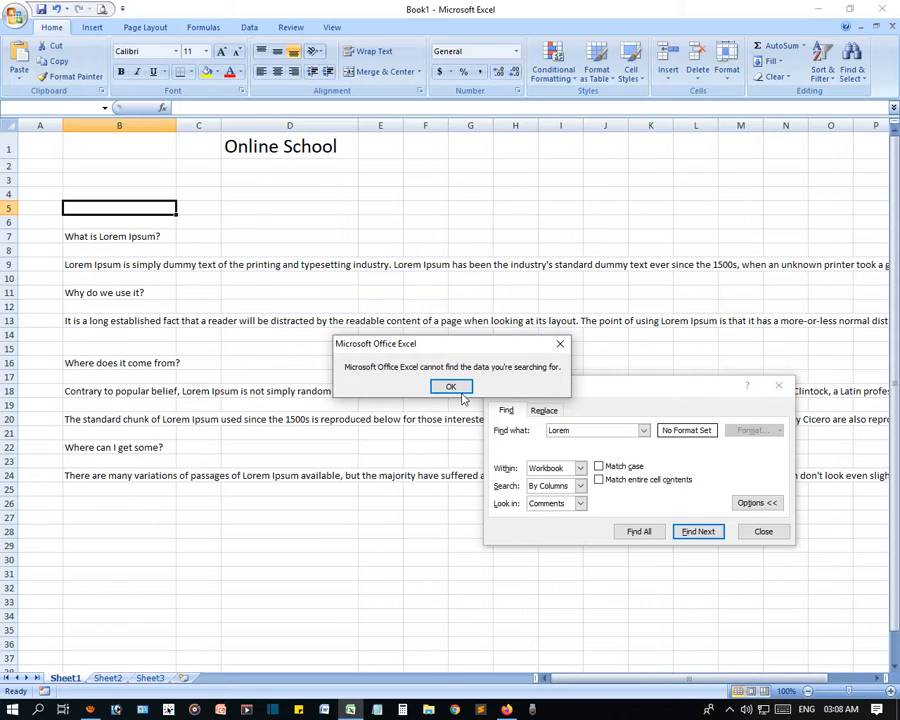
click(453, 388)
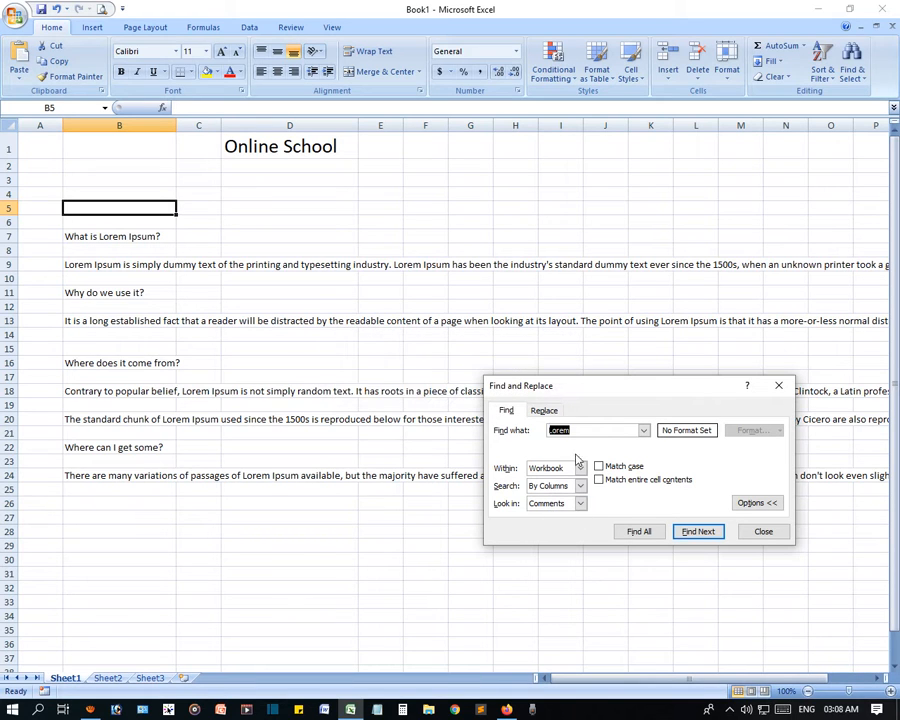
- Insert a comment reading "Lorem" on cell C30 of Sheet1
click(205, 515)
right_click(195, 557)
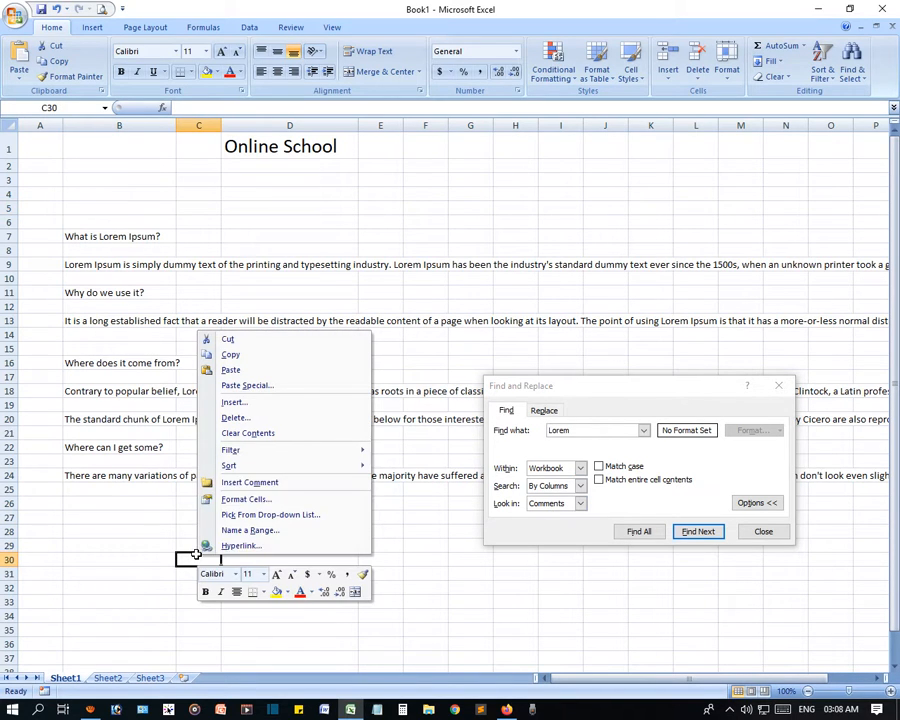
click(252, 482)
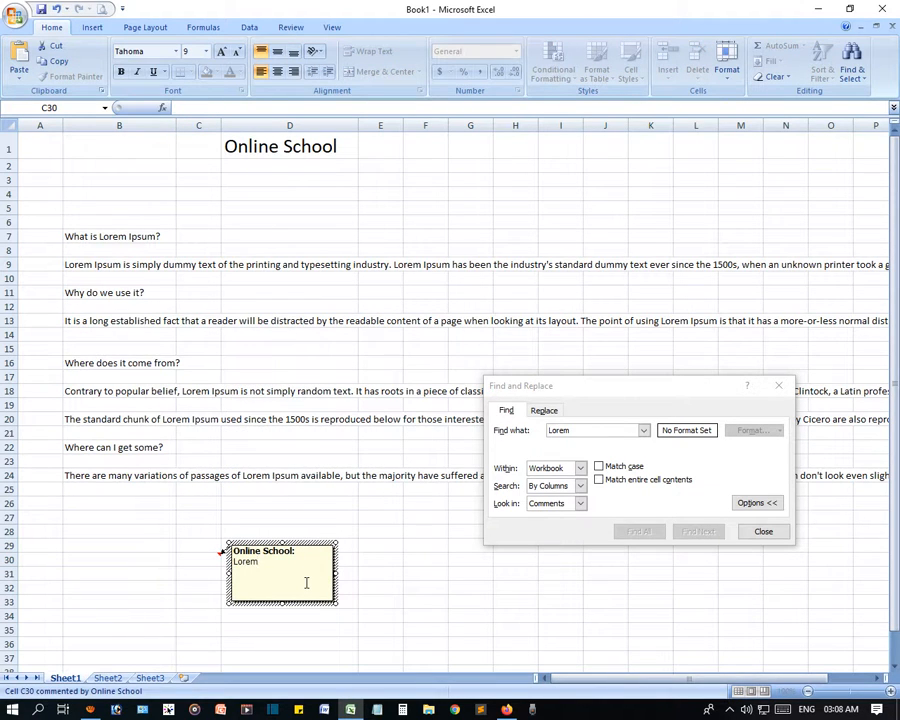
click(422, 573)
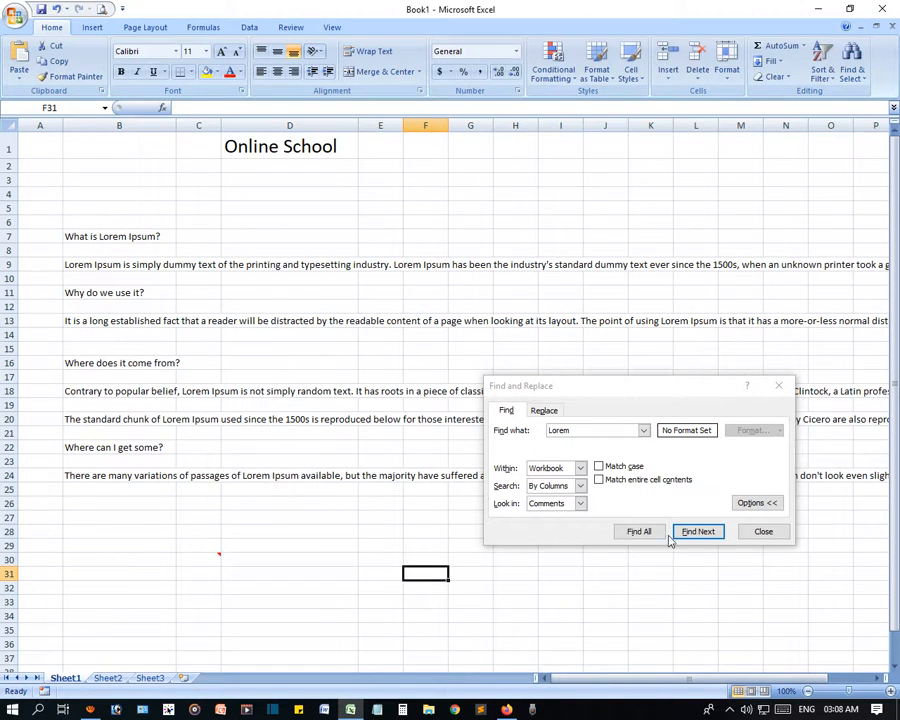
- Start from C5 and find the next comment containing "Lorem", keeping the search set to Comments
click(207, 209)
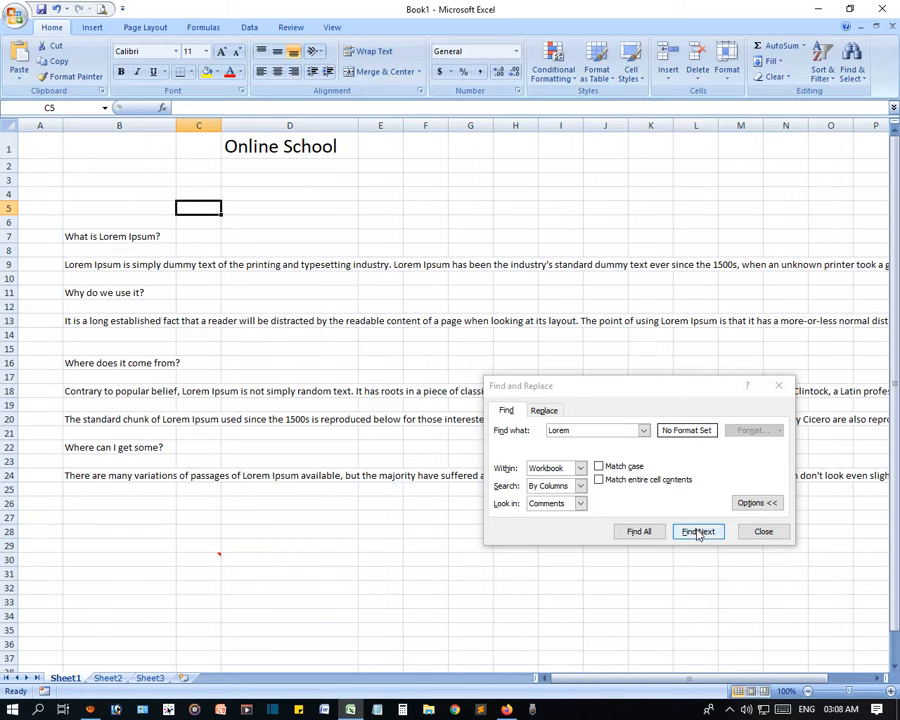
click(572, 508)
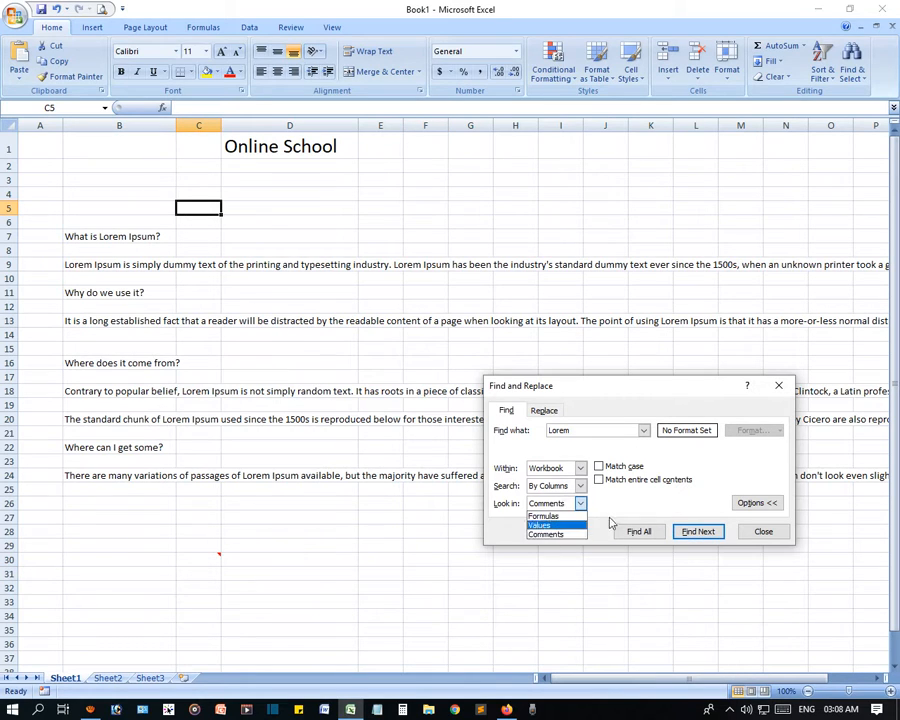
click(676, 532)
click(690, 532)
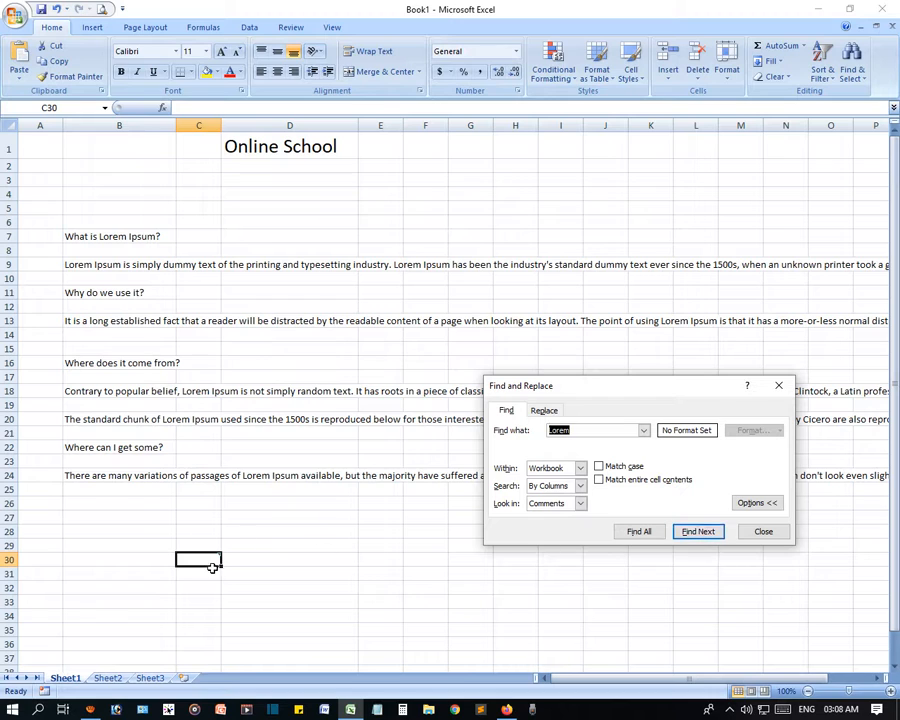
- Delete the comment from cell C30
mouse_move(204, 562)
click(210, 561)
right_click(210, 561)
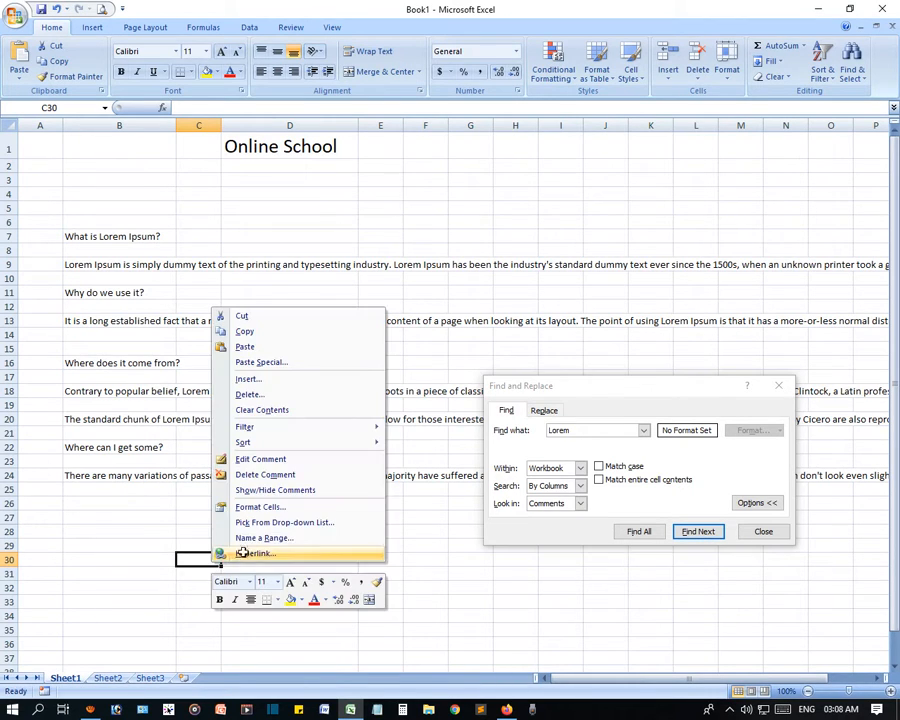
click(268, 472)
click(331, 558)
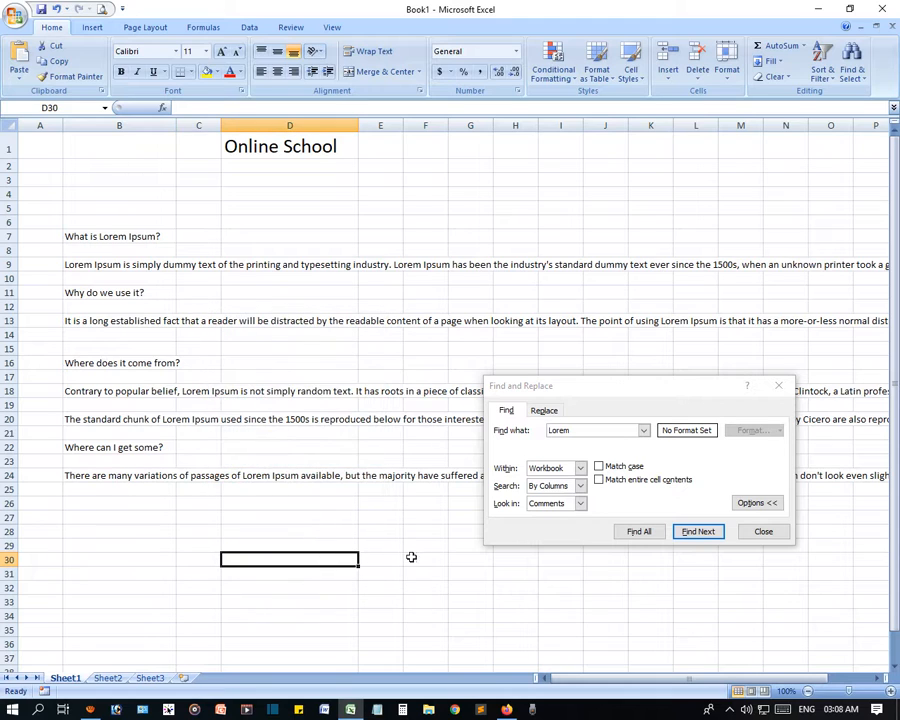
- Set the search to look in Values instead of Comments
click(566, 505)
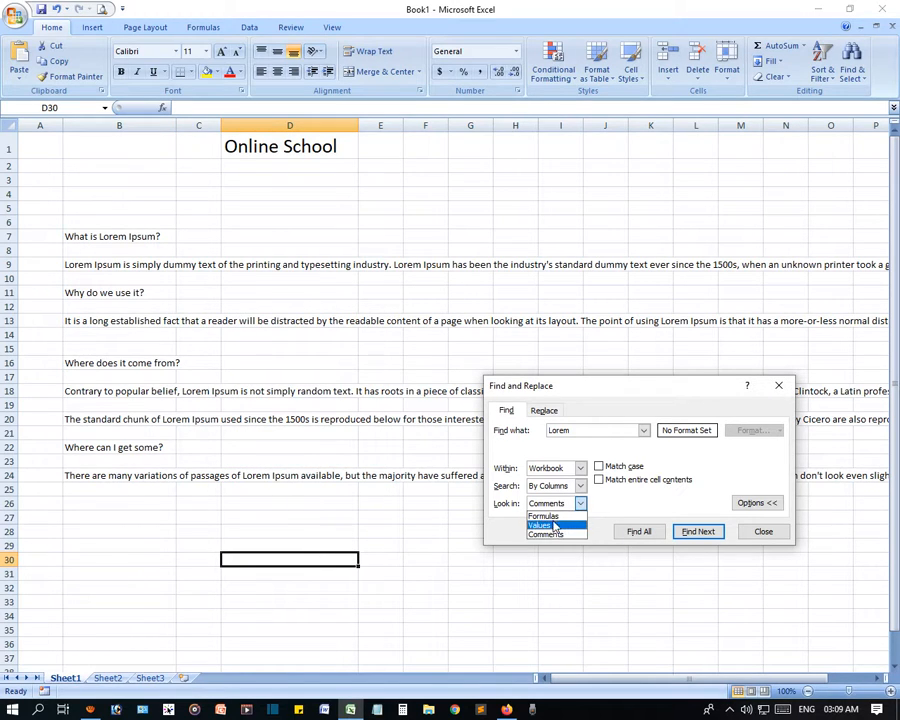
click(541, 526)
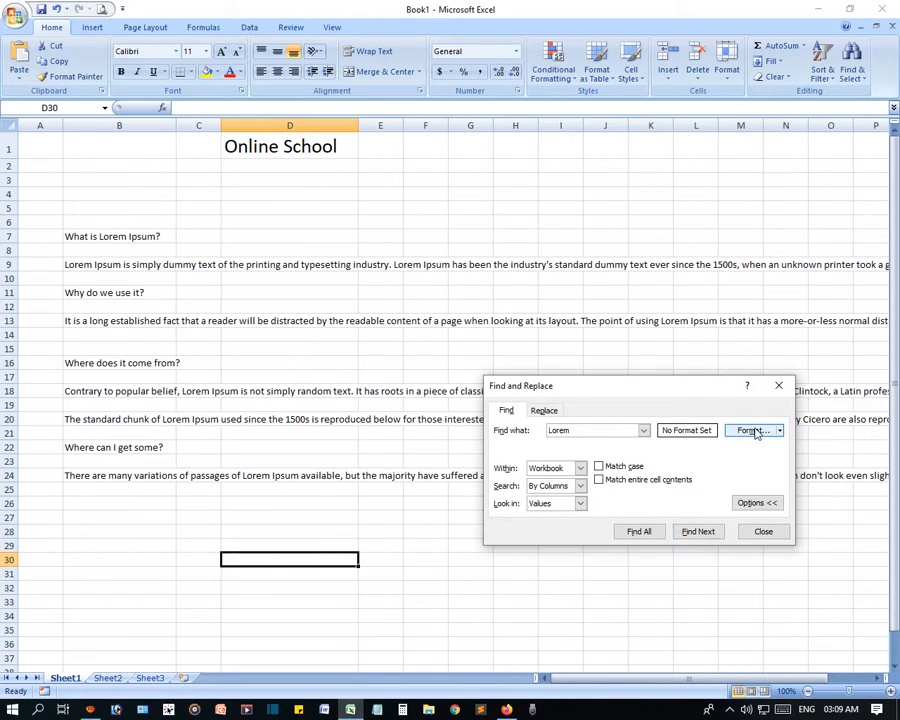
- Examine the number categories available as a search format, including Currency, Accounting, Fraction and Special, and cancel without setting one
click(748, 431)
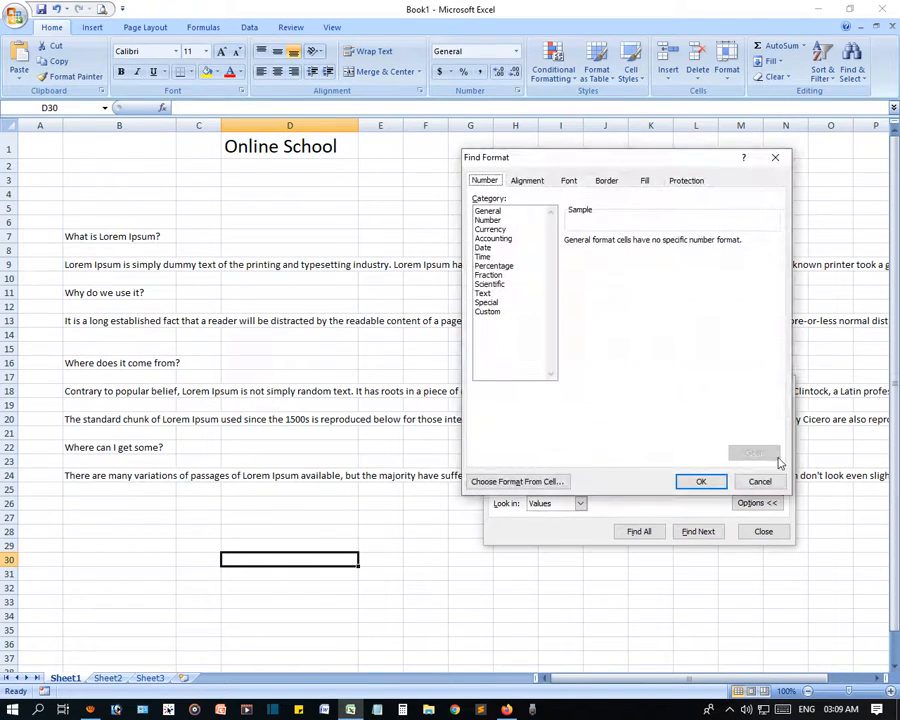
click(499, 212)
click(490, 229)
click(490, 274)
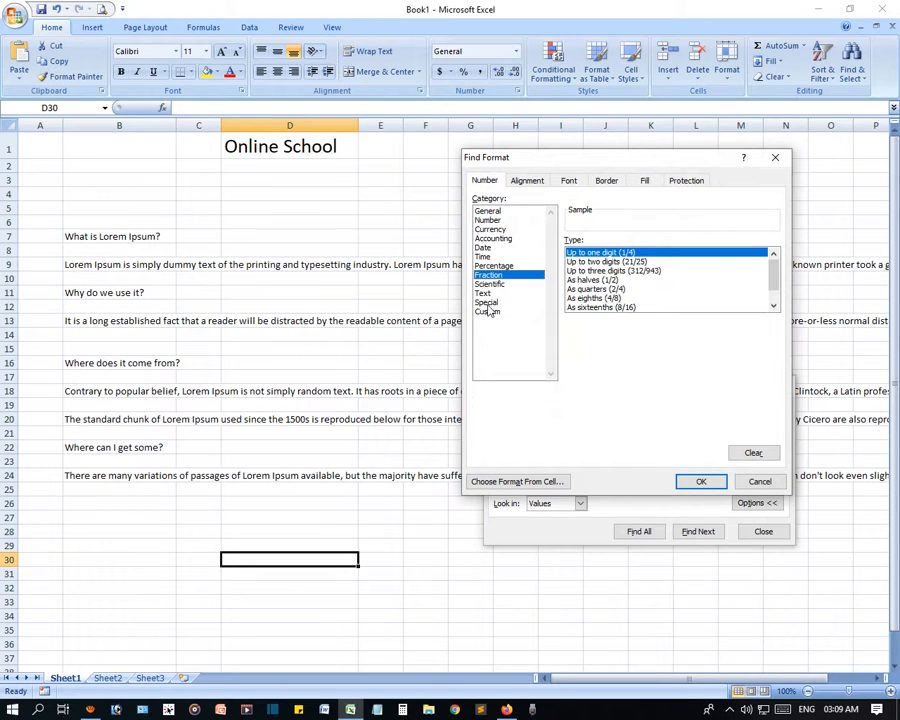
click(487, 302)
click(489, 274)
click(483, 256)
click(487, 238)
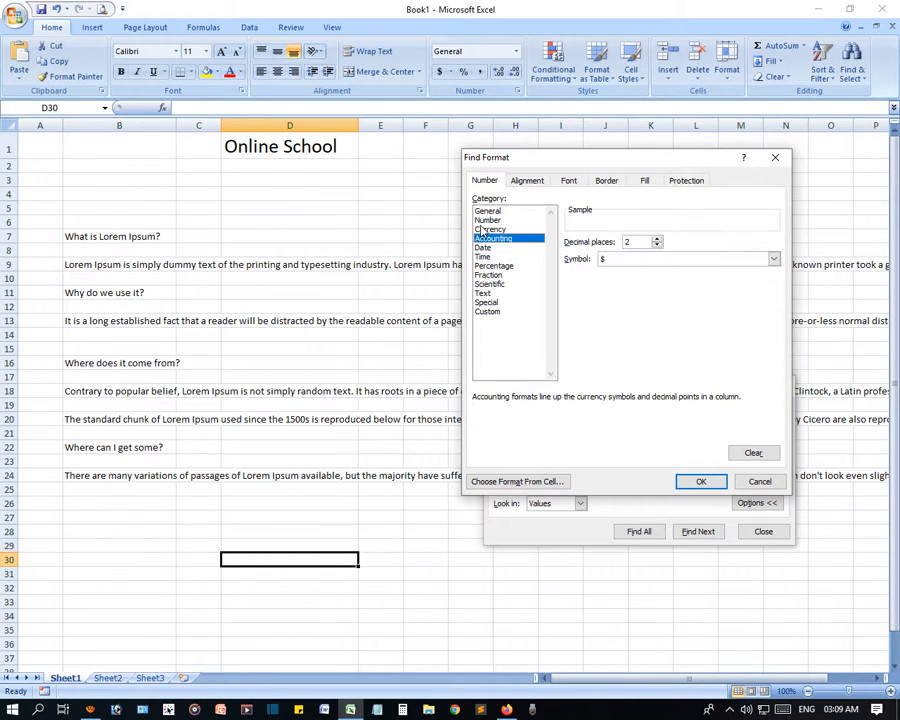
click(482, 230)
click(757, 481)
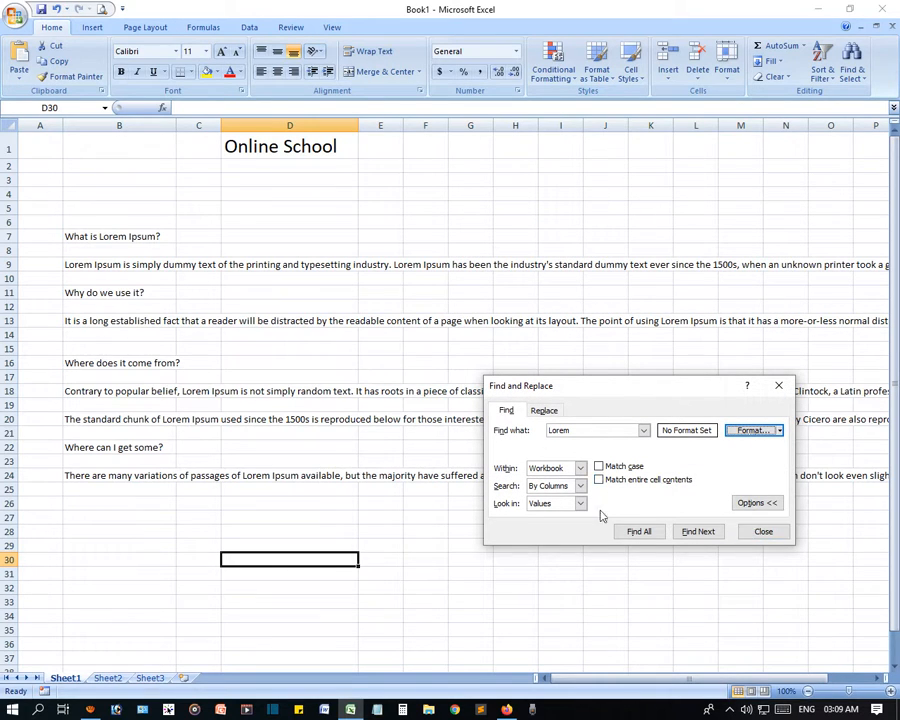
- Review the search order and scope choices, close Find and Replace, and select cell B4
click(548, 487)
click(552, 469)
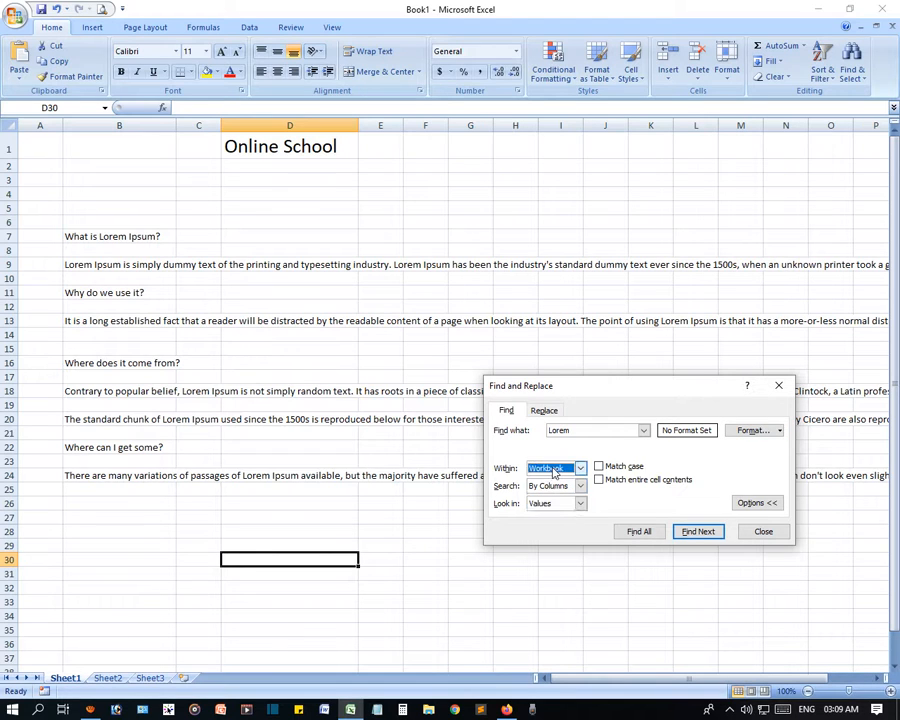
click(555, 472)
click(552, 456)
click(763, 531)
click(199, 292)
click(119, 237)
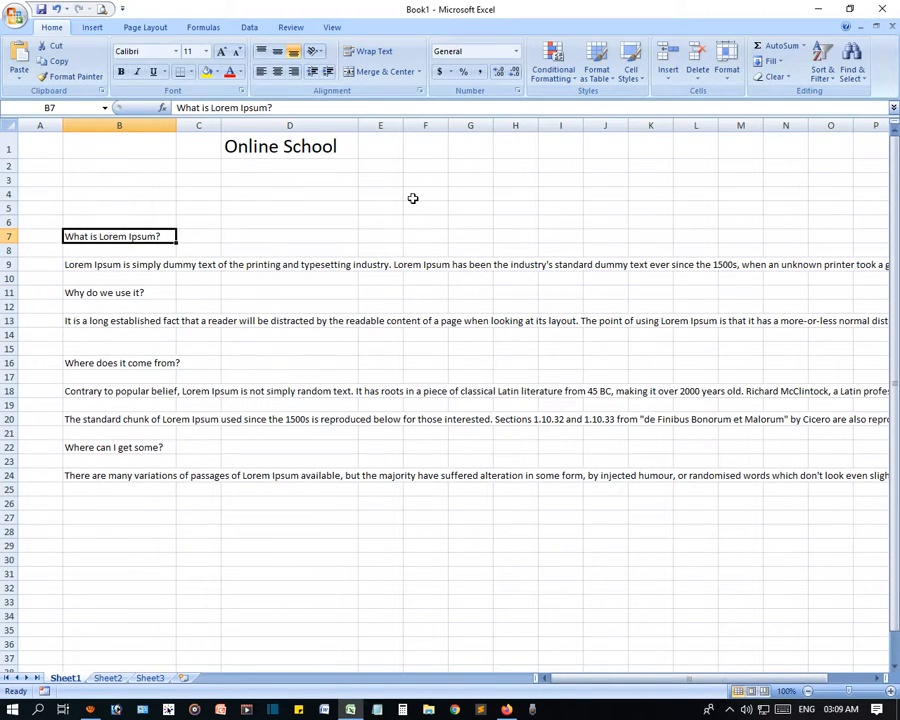
click(127, 195)
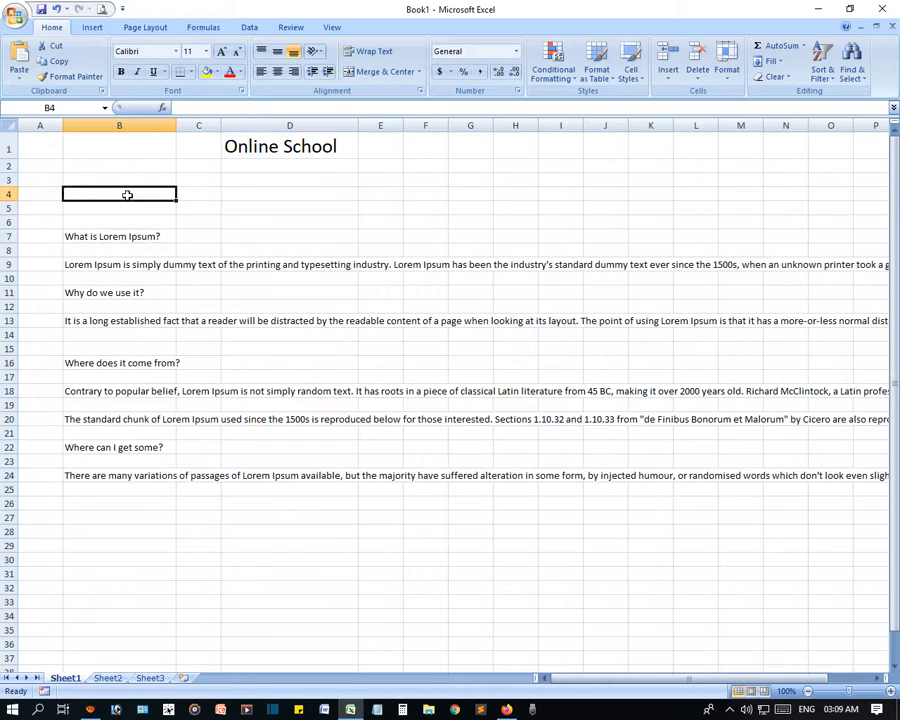
- Look over the available Find & Select commands without running any, and select cell D8
click(852, 62)
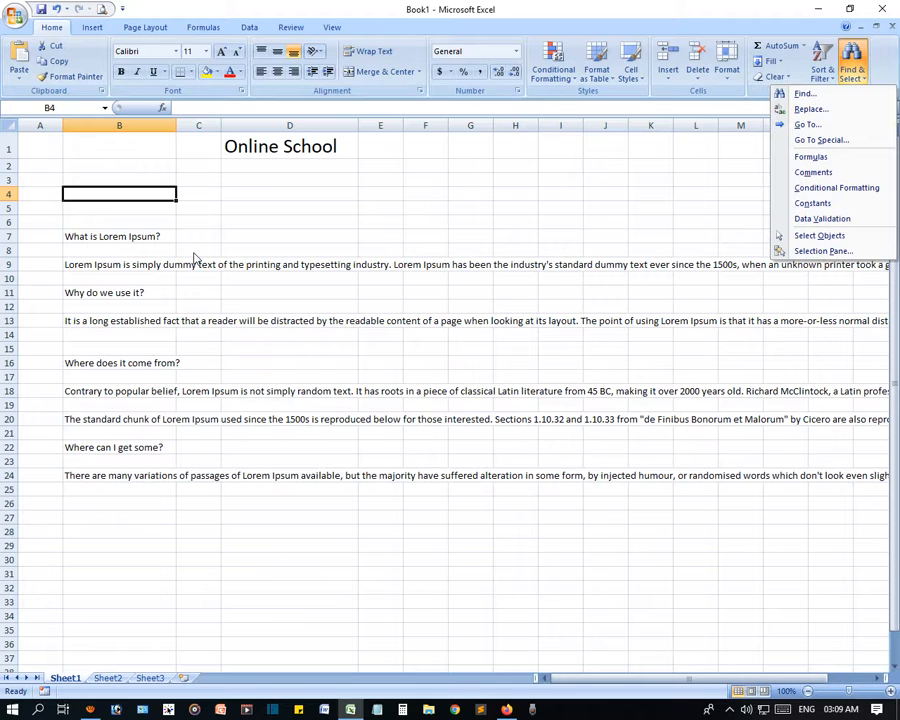
click(416, 248)
click(851, 62)
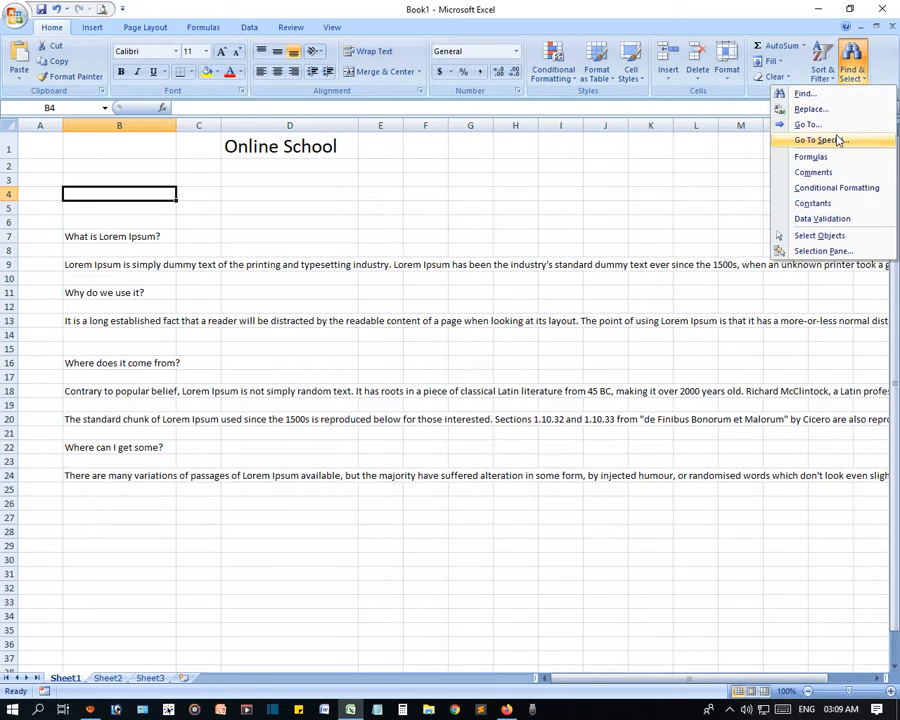
click(311, 244)
click(311, 244)
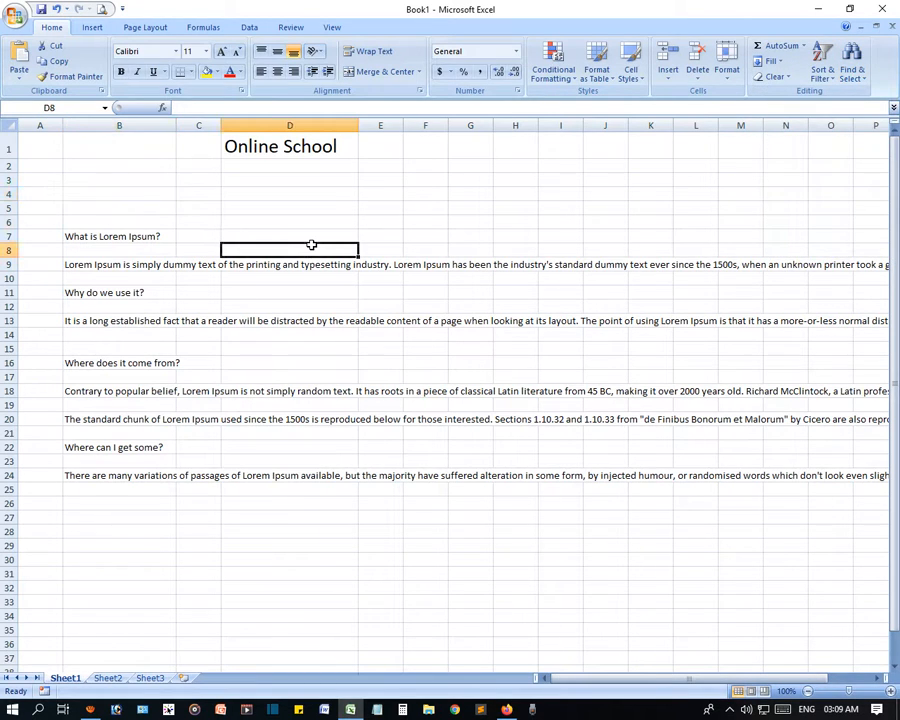
- Open Find and Replace with its Replace options and switch back to the Find options
key(ctrl+h)
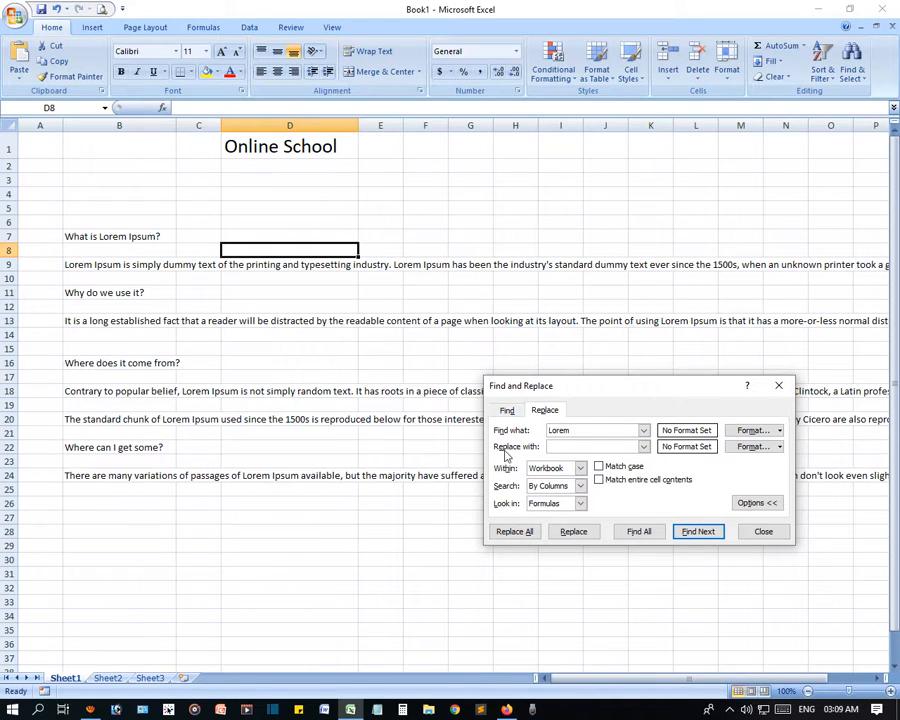
click(508, 411)
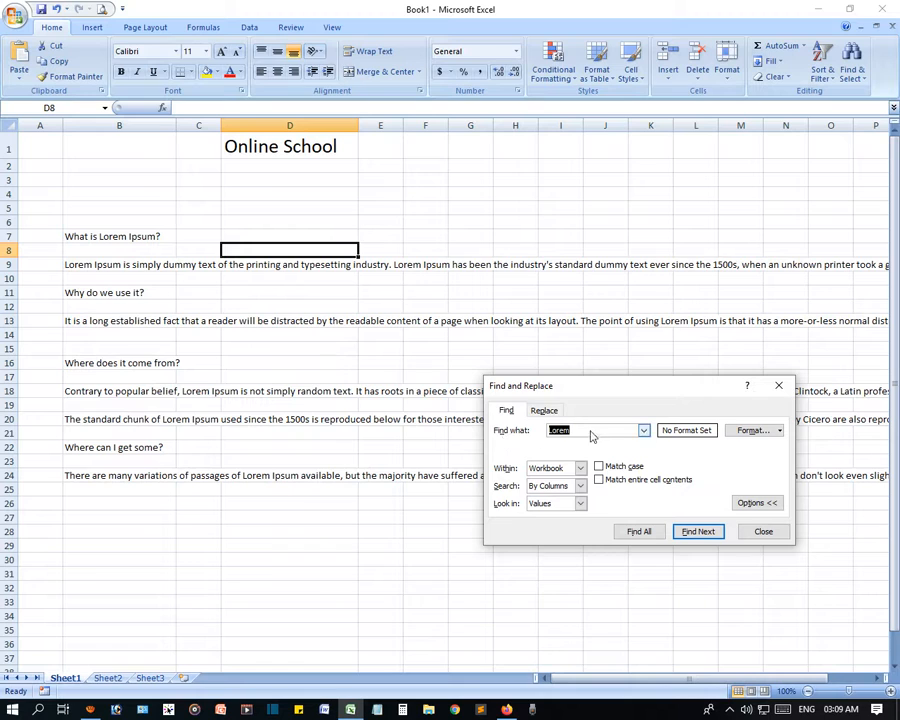
- Set up Replace to find "Lorem Ipsum", copied from cell B7, and replace it with "Online School", and select cell B3
click(544, 410)
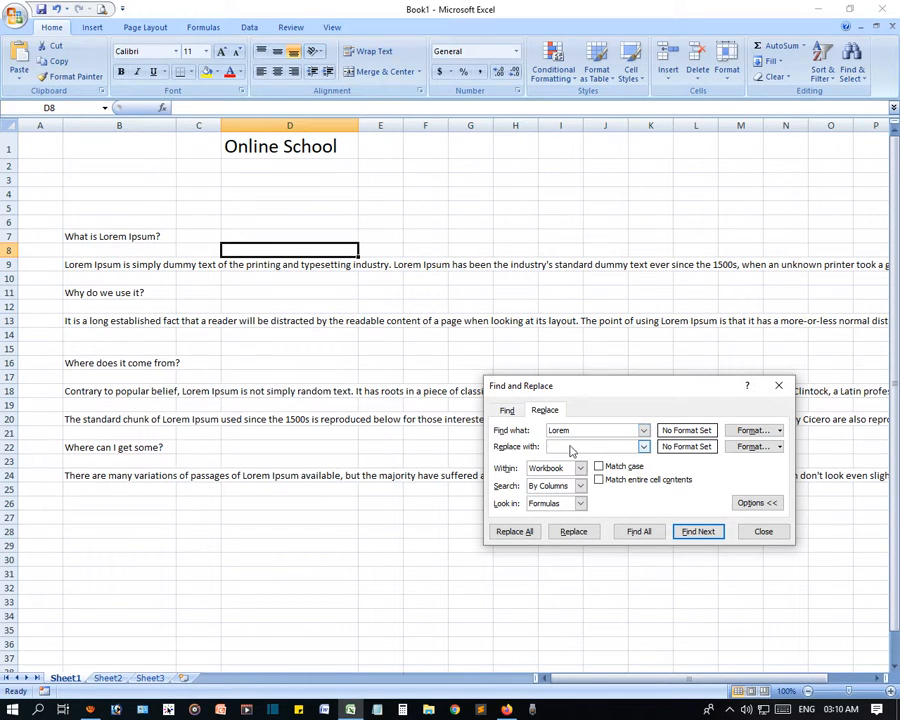
click(135, 236)
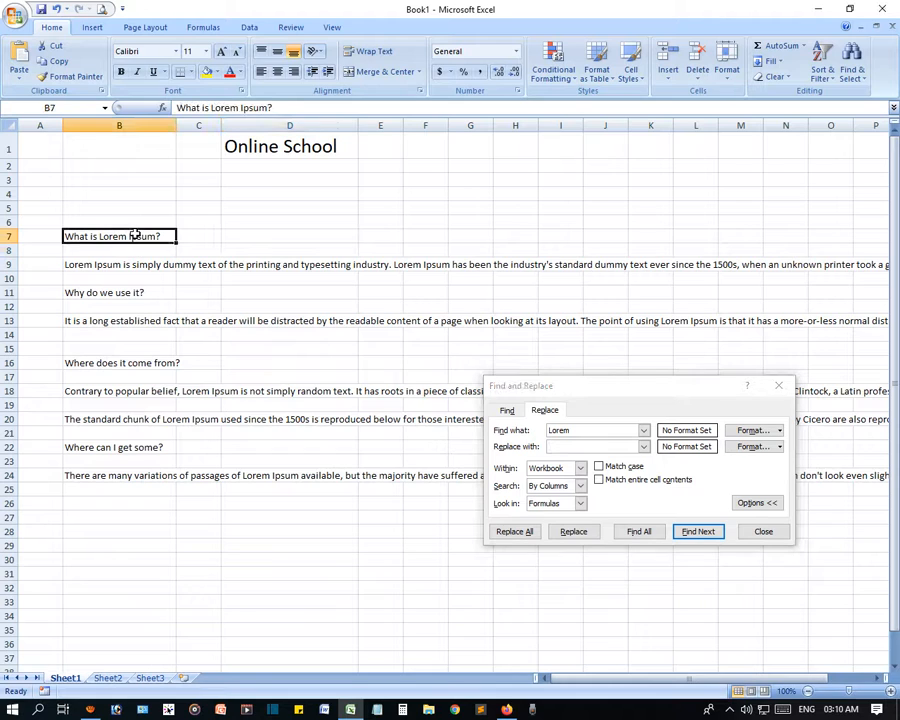
drag(267, 107, 211, 107)
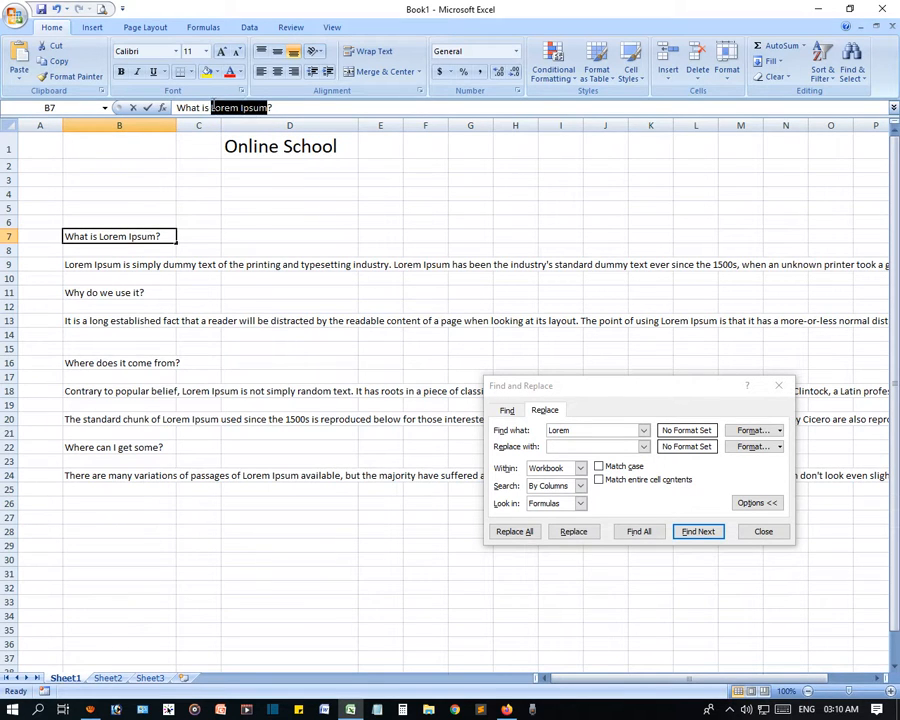
key(ctrl+c)
click(566, 431)
drag(566, 431, 516, 427)
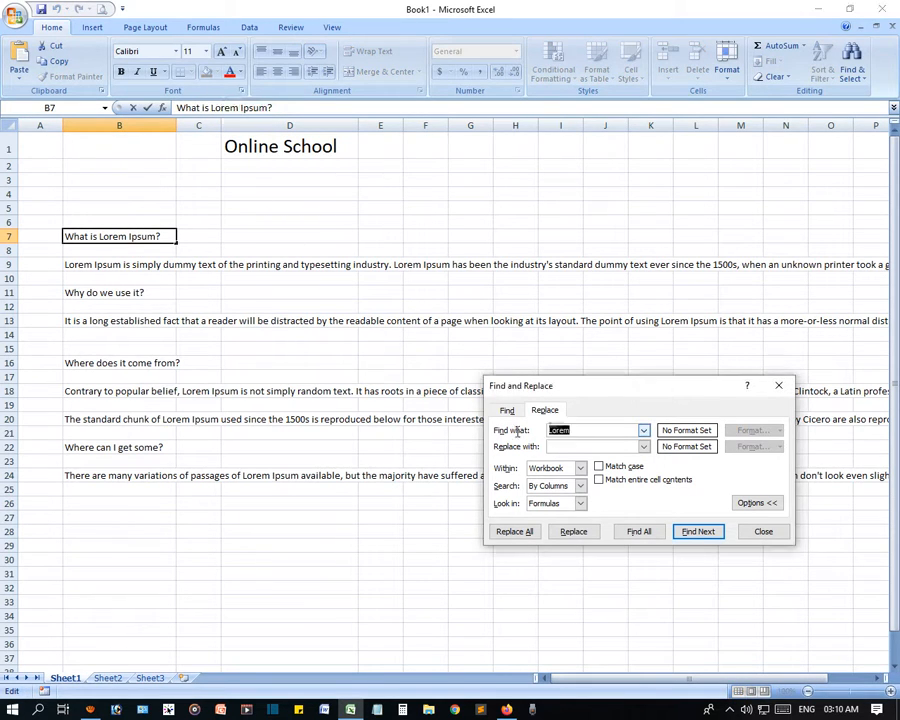
key(ctrl+v)
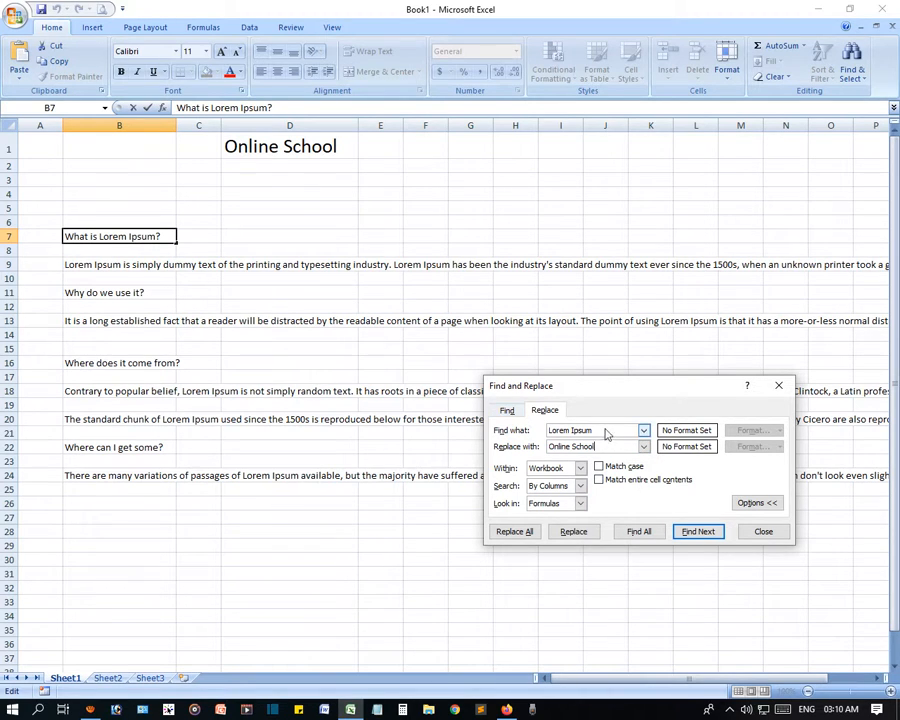
drag(603, 430, 509, 427)
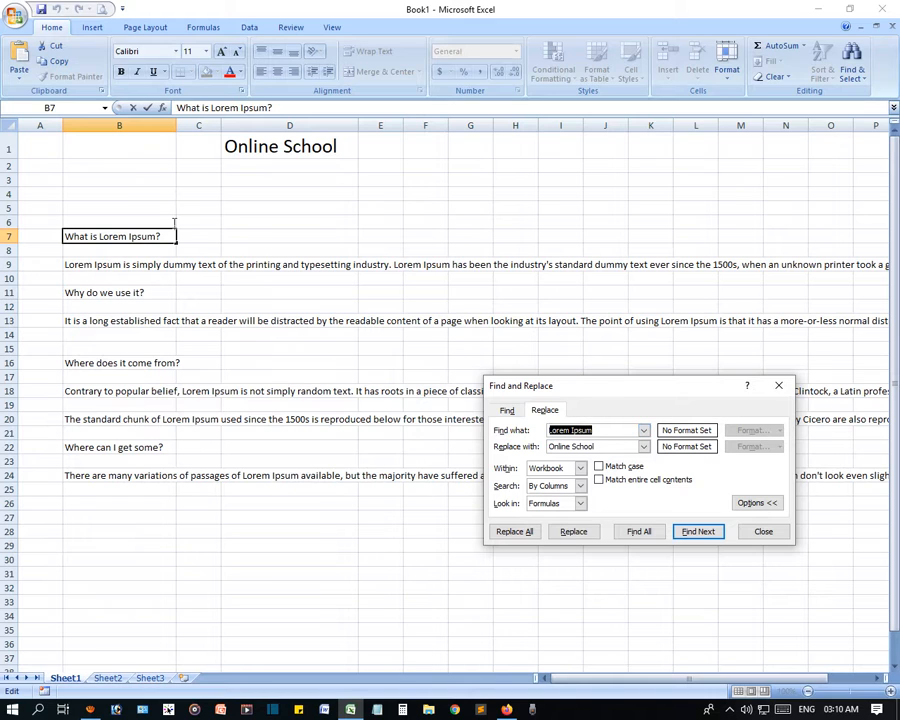
click(153, 177)
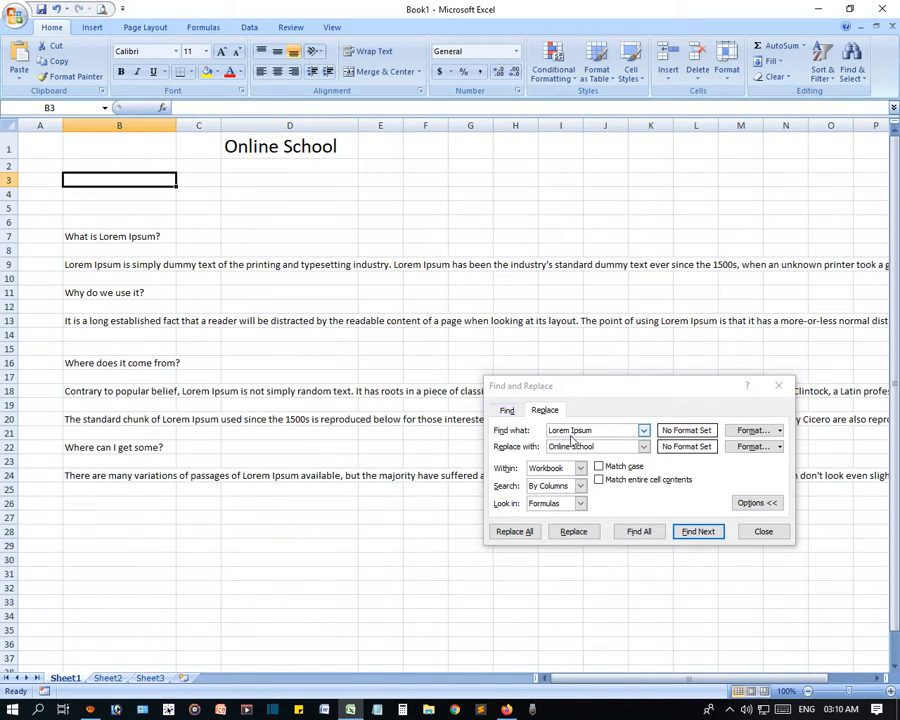
- Paste the copied text "Lorem Ipsum" over cell C11 on Sheet2 and return to Sheet1
click(108, 678)
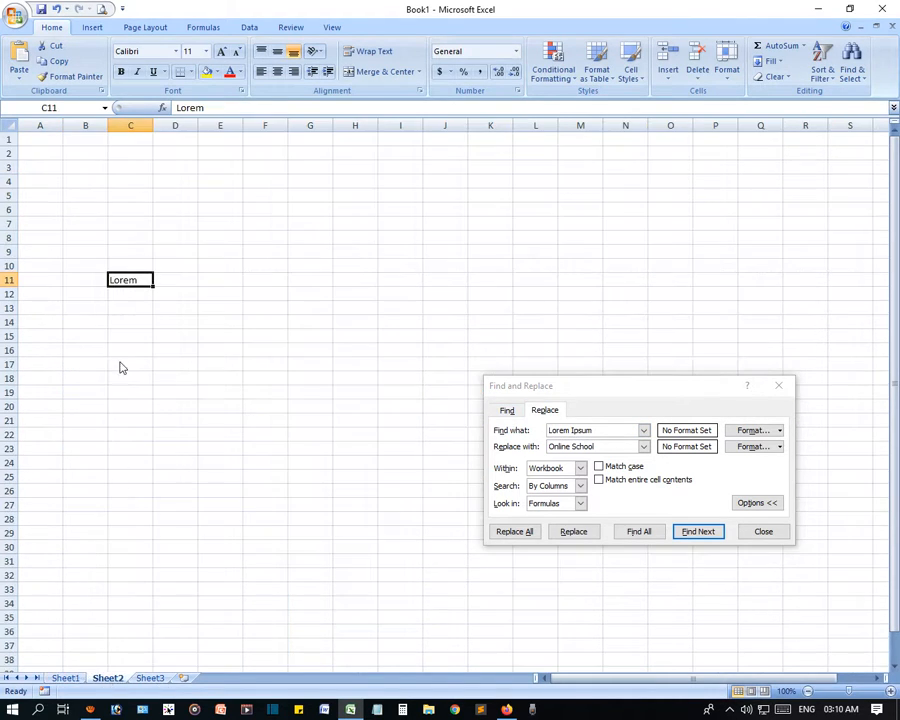
key(ctrl+v)
click(220, 378)
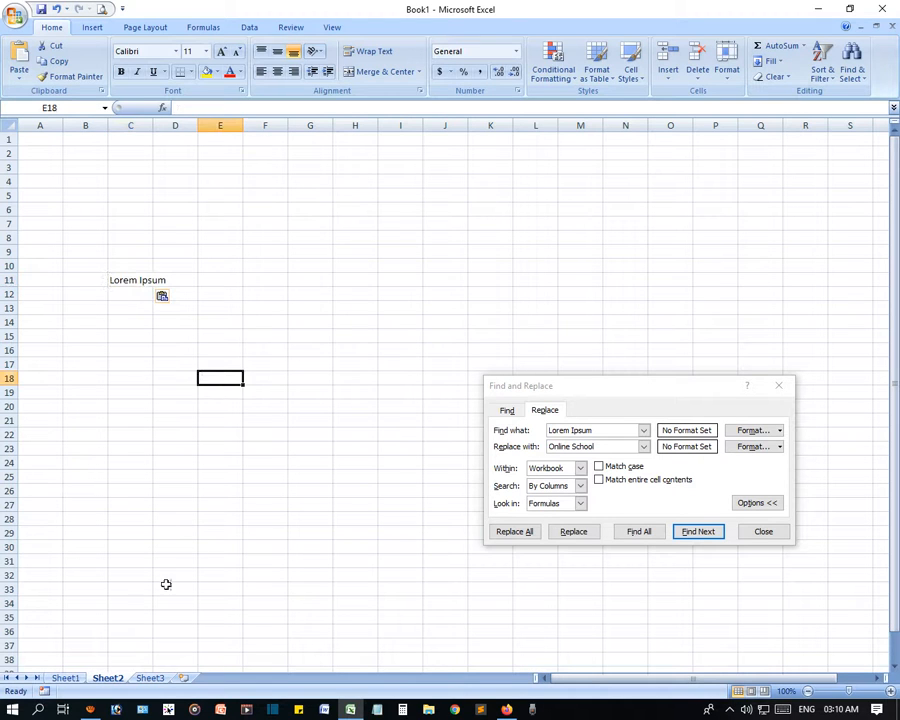
click(66, 678)
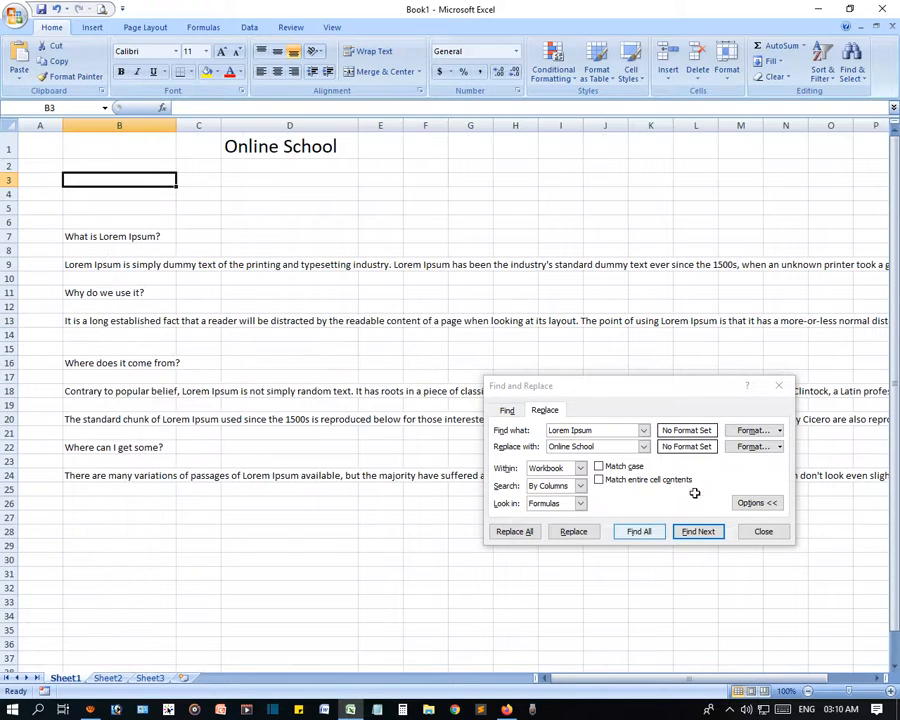
- Find the first "Lorem Ipsum" on Sheet1 and replace it with "Online School" one cell at a time in B7, B9 and B13
click(697, 533)
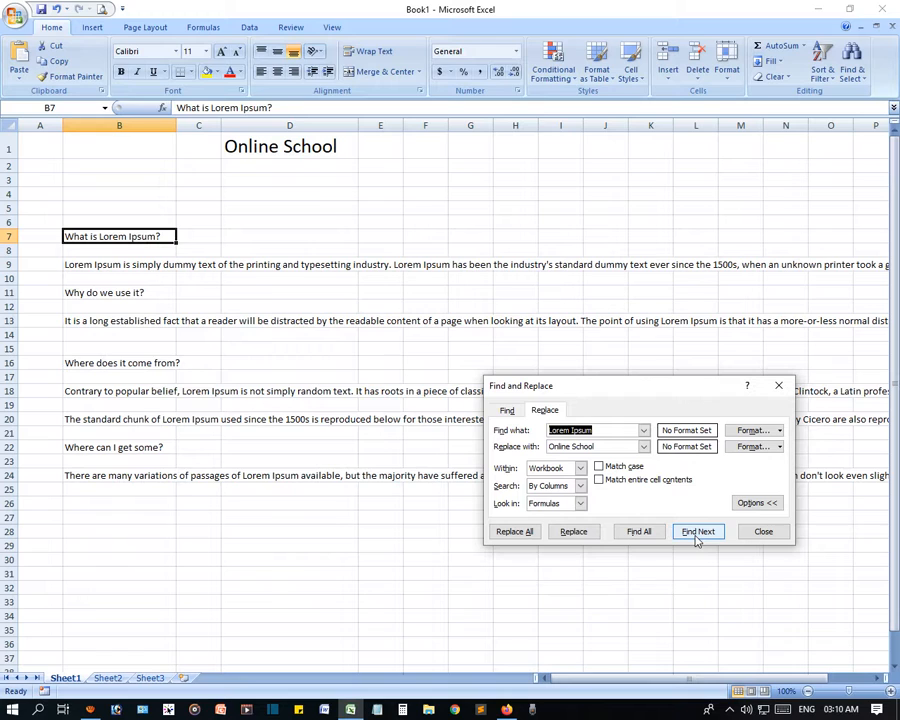
click(574, 533)
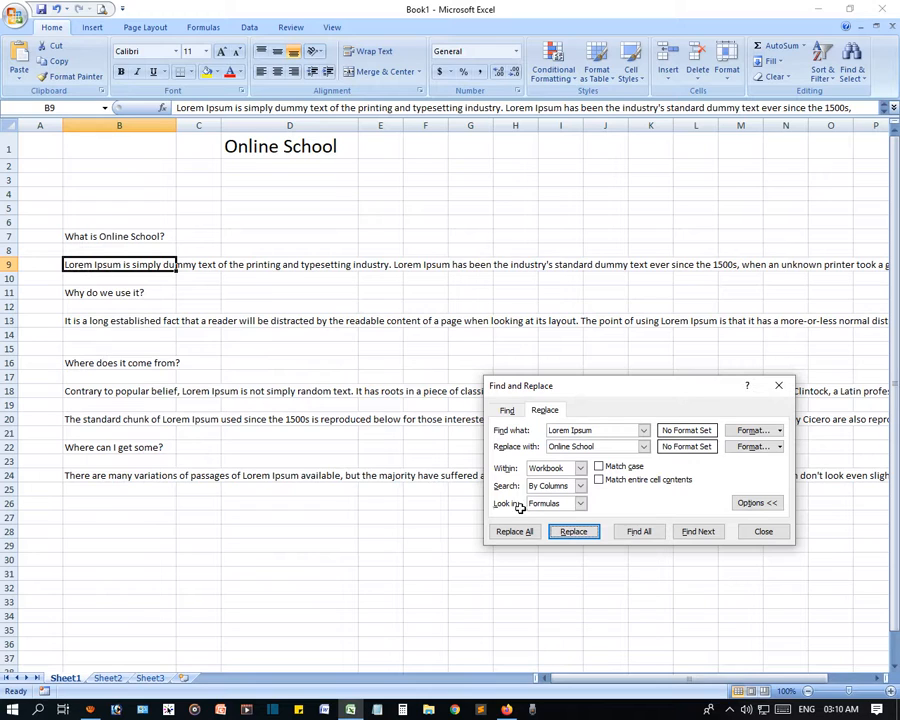
click(573, 533)
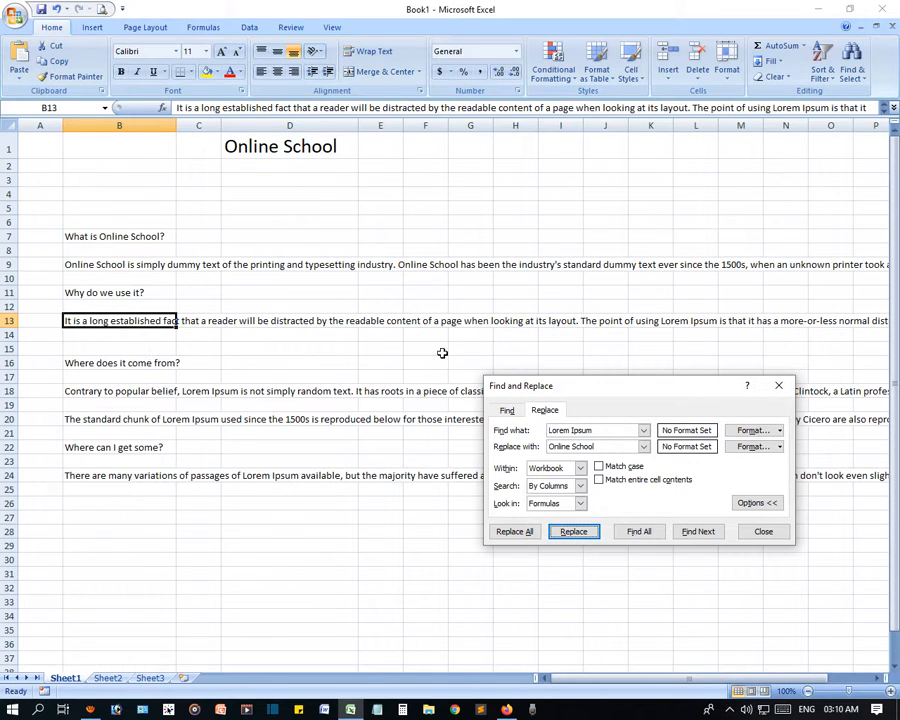
drag(597, 679, 736, 684)
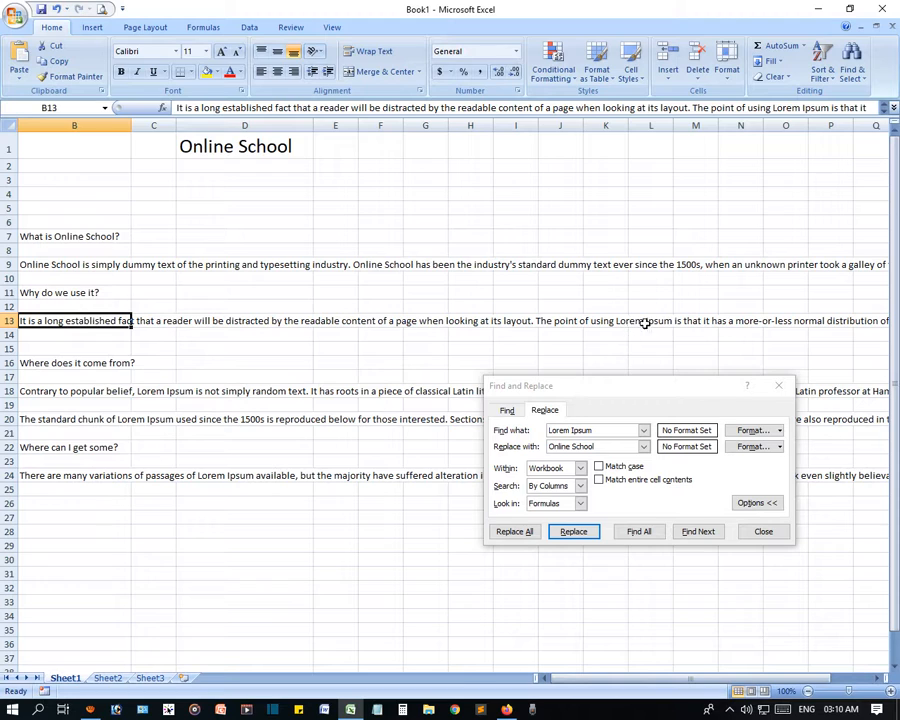
click(574, 533)
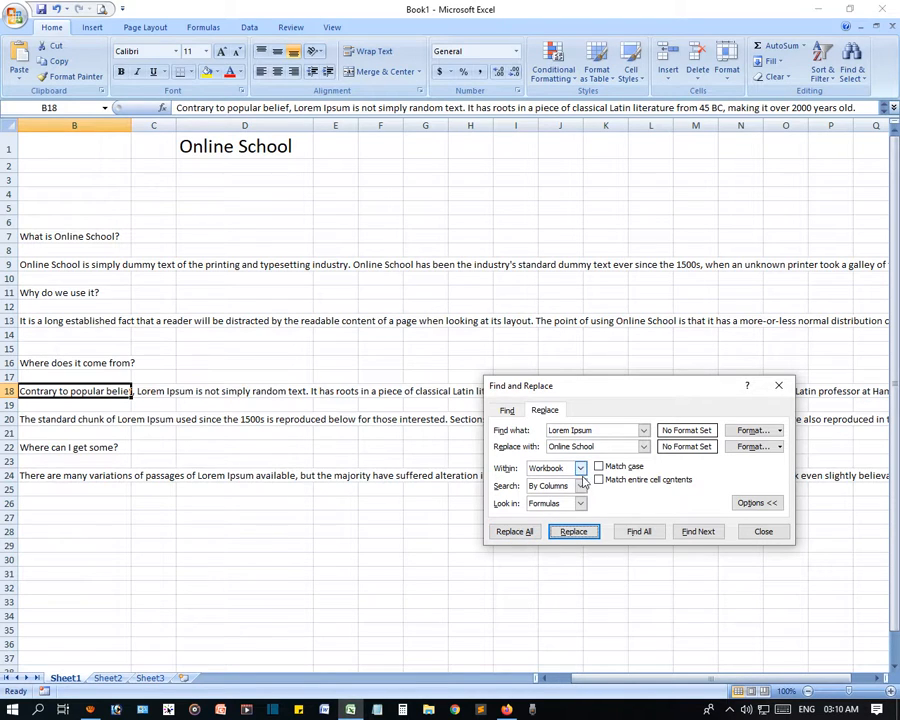
- Replace the remaining "Lorem Ipsum" text one cell at a time in B18, B20, B24 and Sheet2's C11, until no match is left
drag(602, 428, 510, 427)
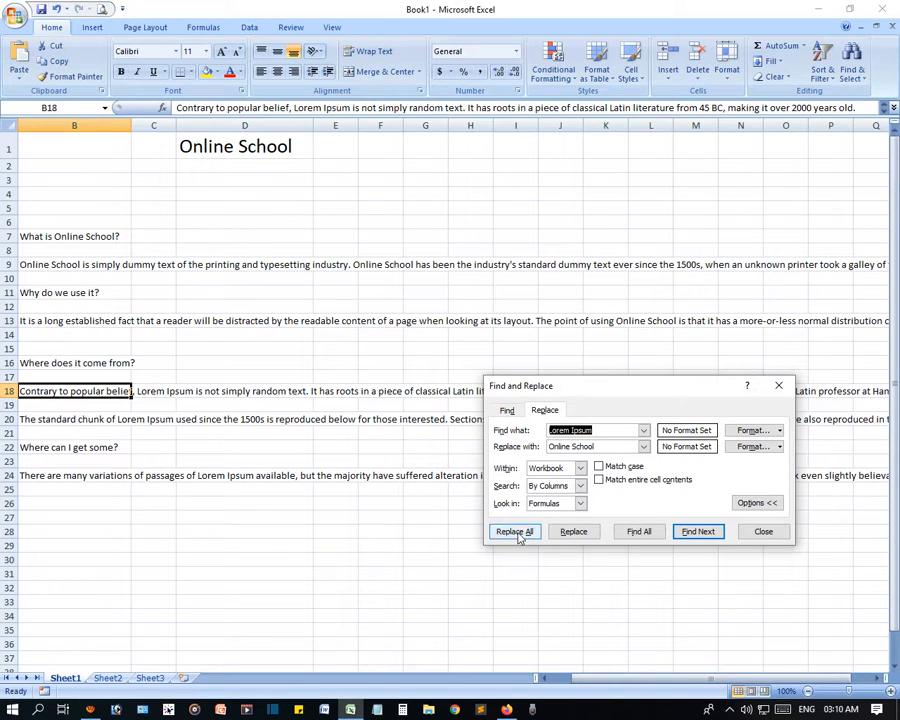
click(576, 679)
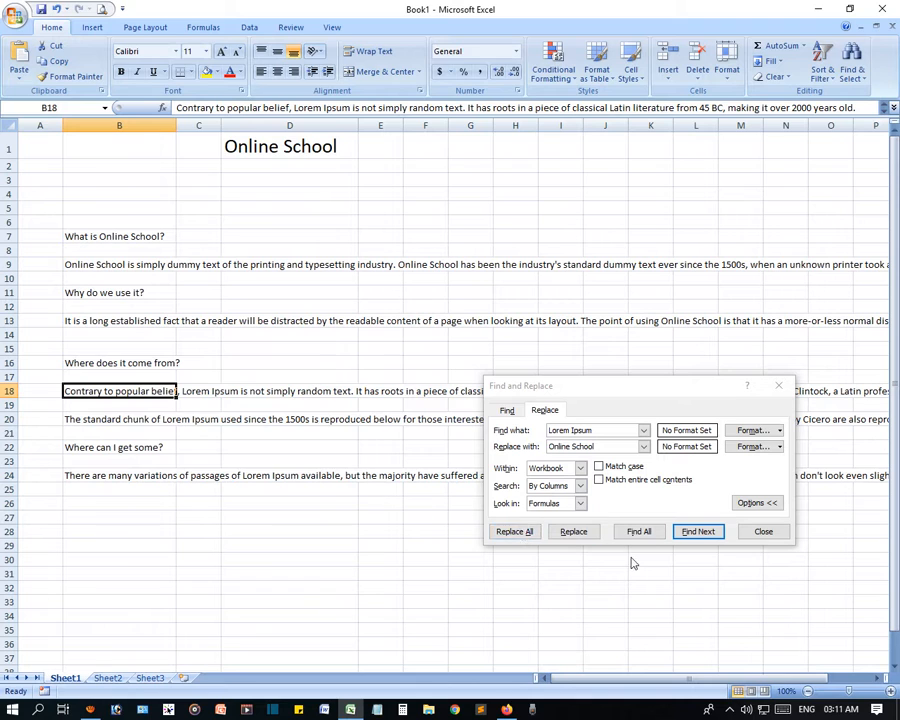
click(580, 533)
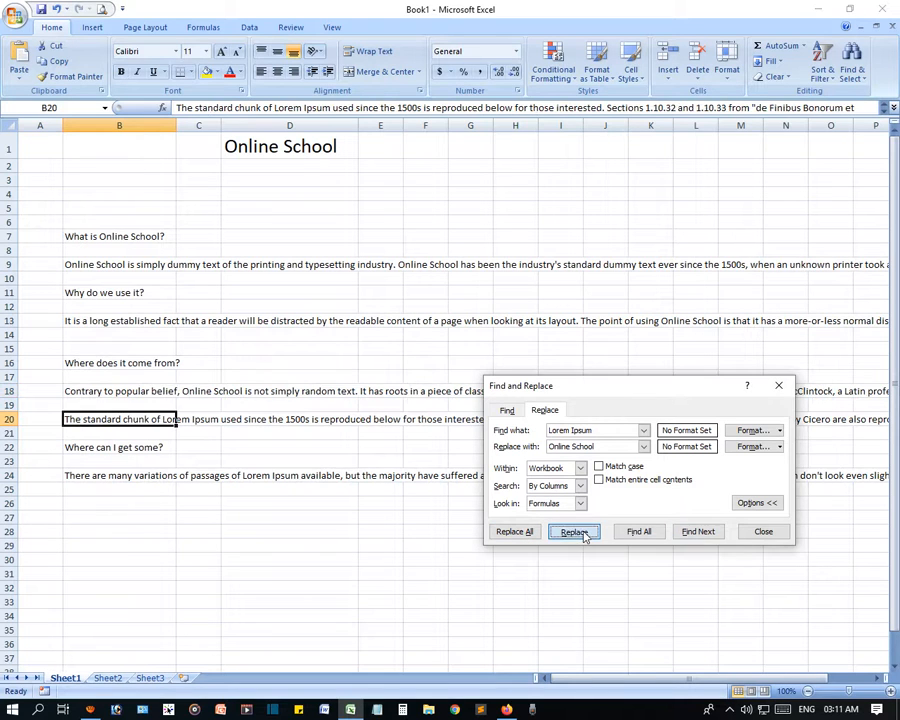
click(582, 534)
click(574, 531)
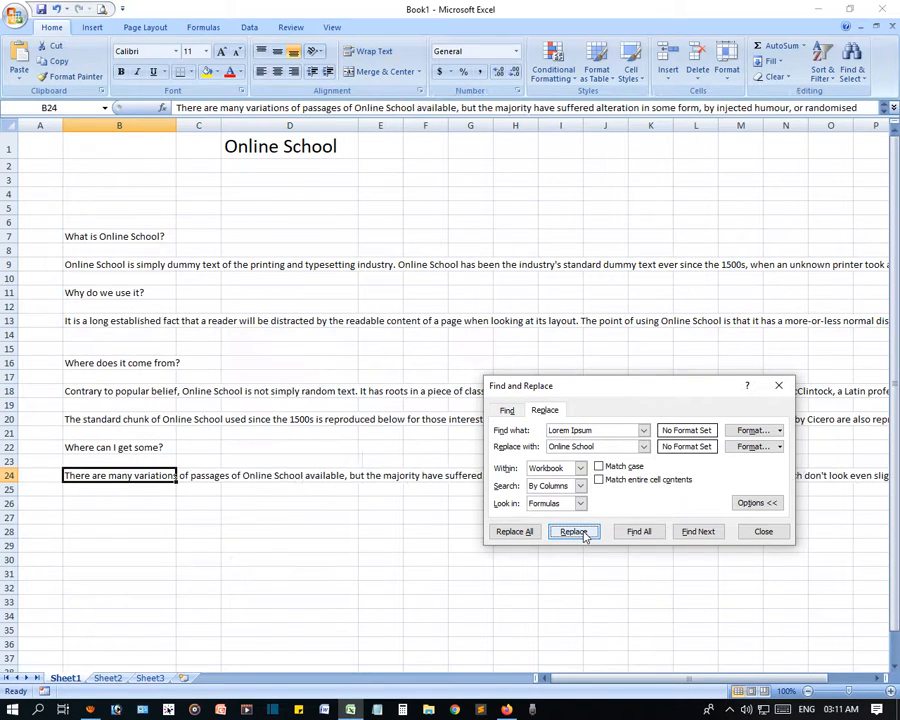
click(585, 536)
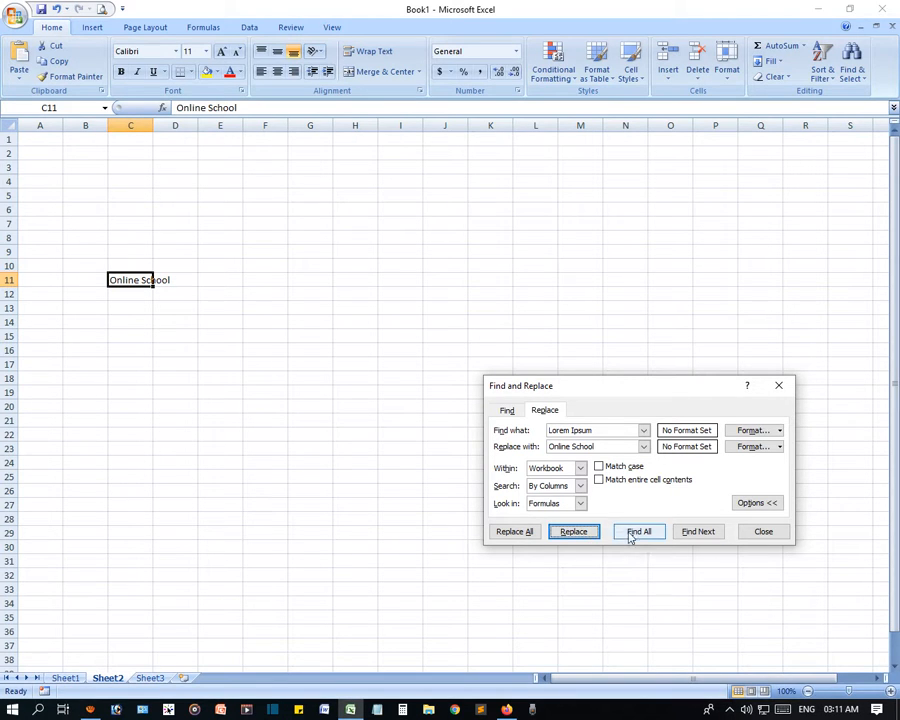
click(581, 536)
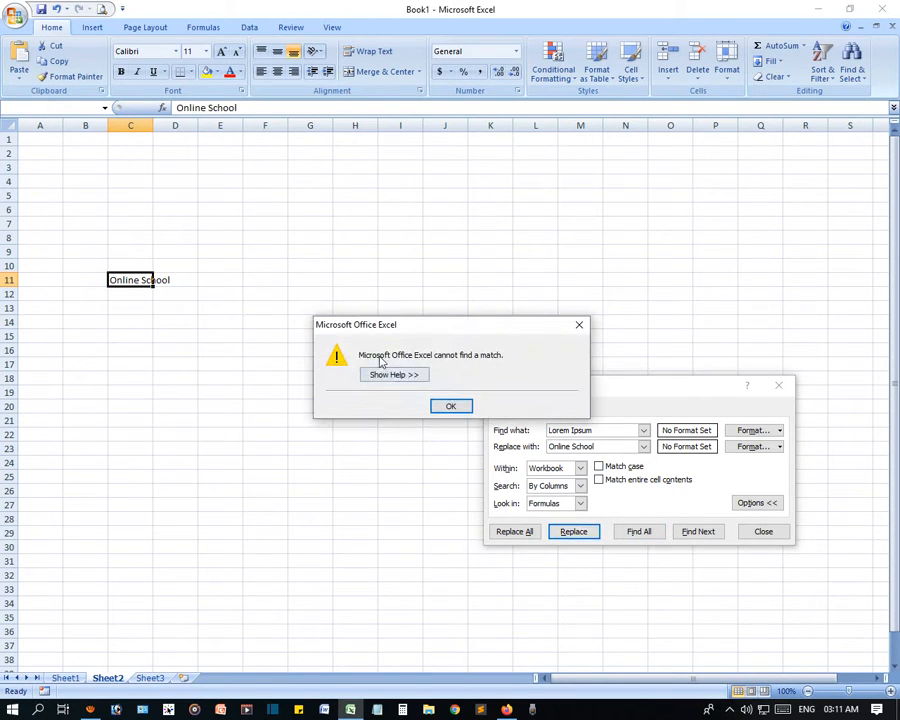
click(452, 407)
click(266, 489)
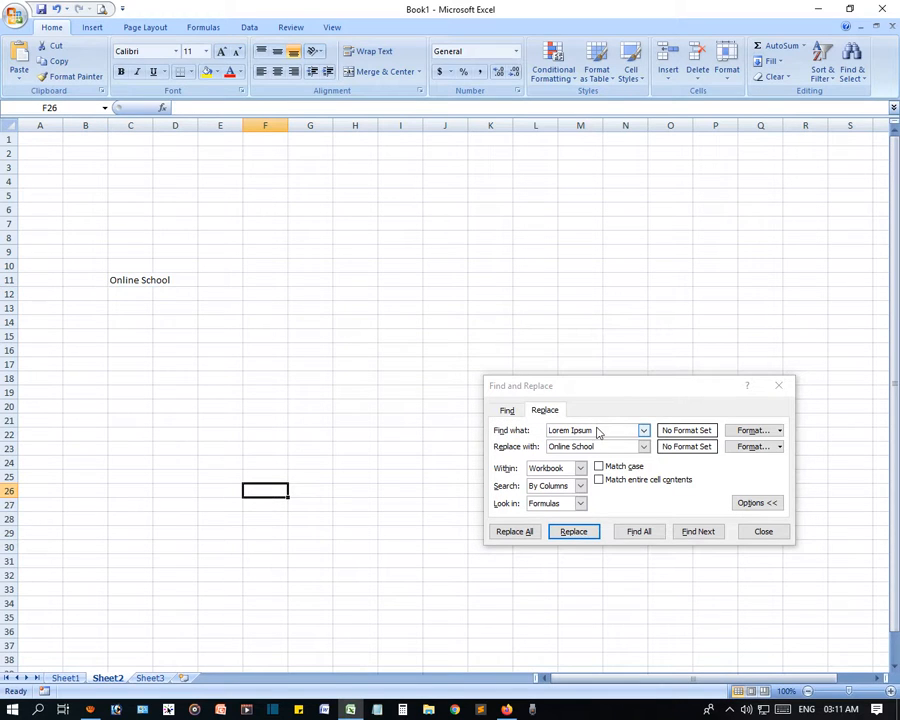
- Return to cell C14 on Sheet1, review the Find what text, and collapse and re-expand the Replace options
click(66, 678)
click(217, 334)
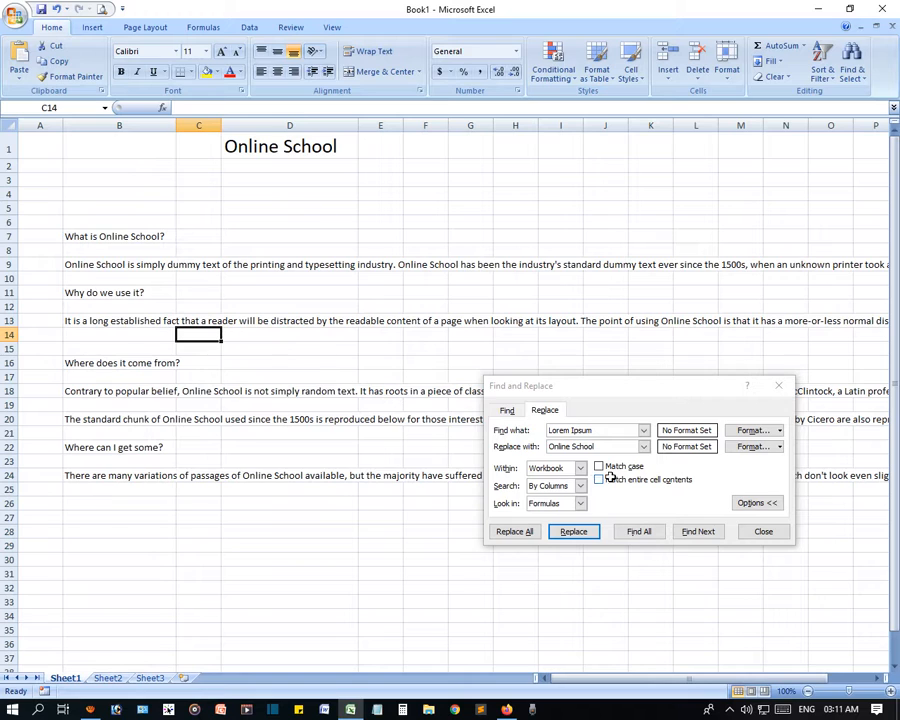
click(565, 428)
click(584, 431)
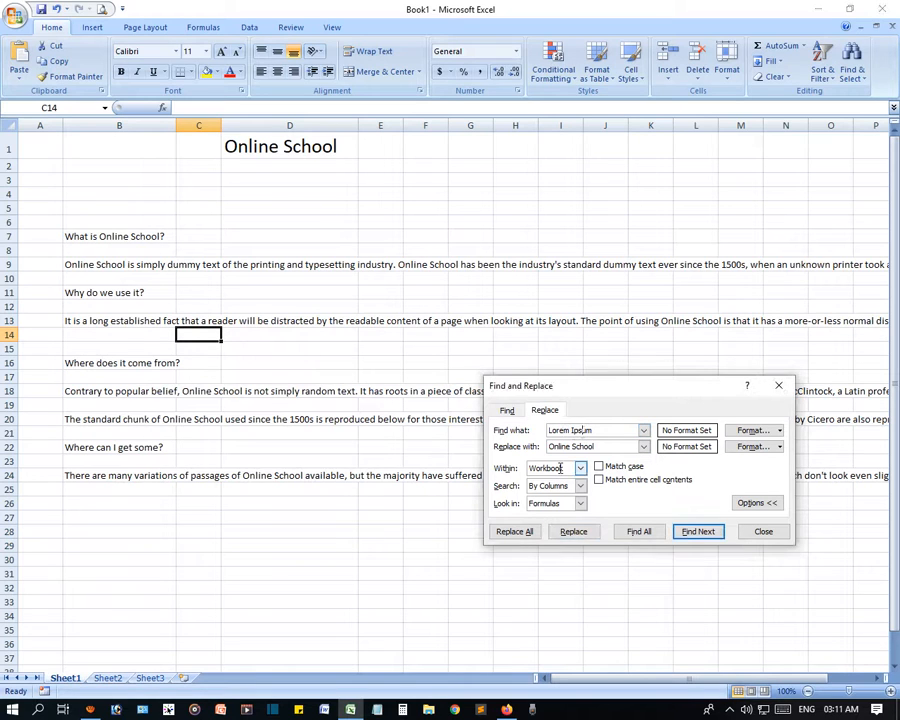
click(755, 506)
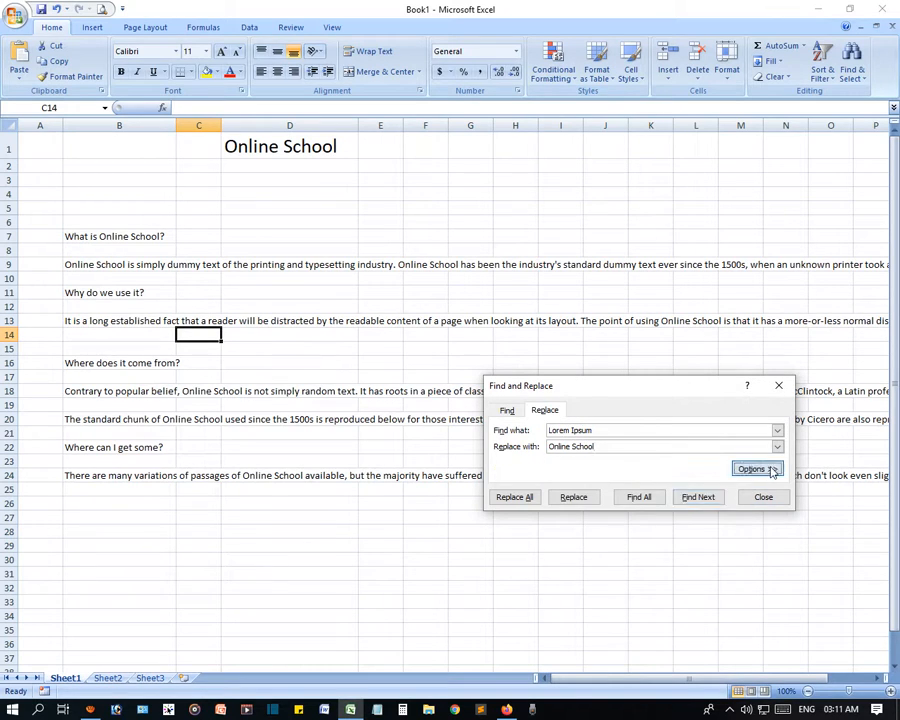
click(749, 467)
- Switch the replace scope to Sheet and back to Workbook, and turn on Match case
click(580, 468)
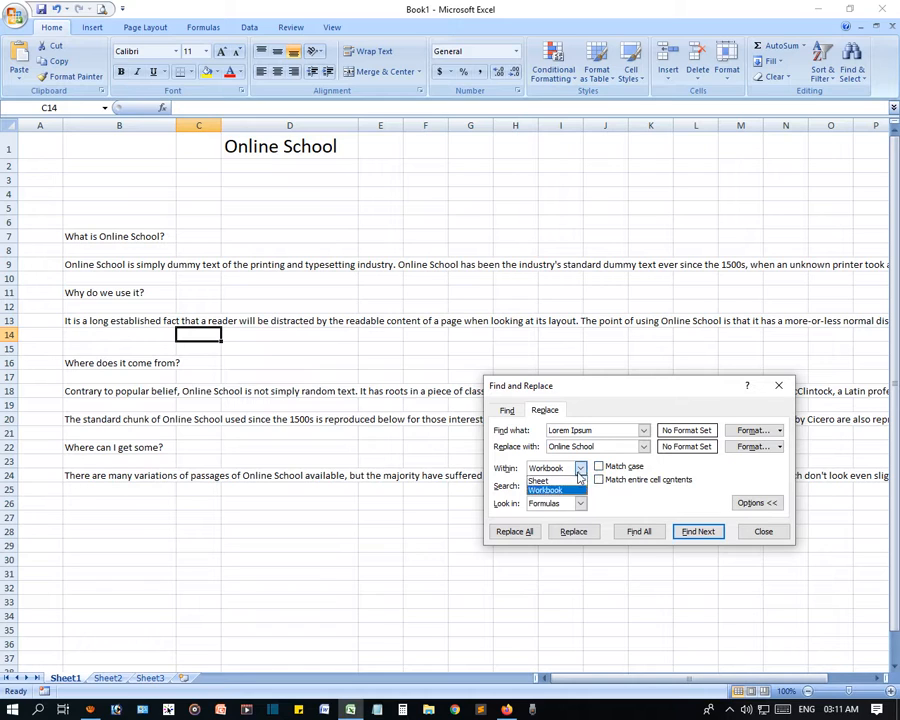
click(546, 481)
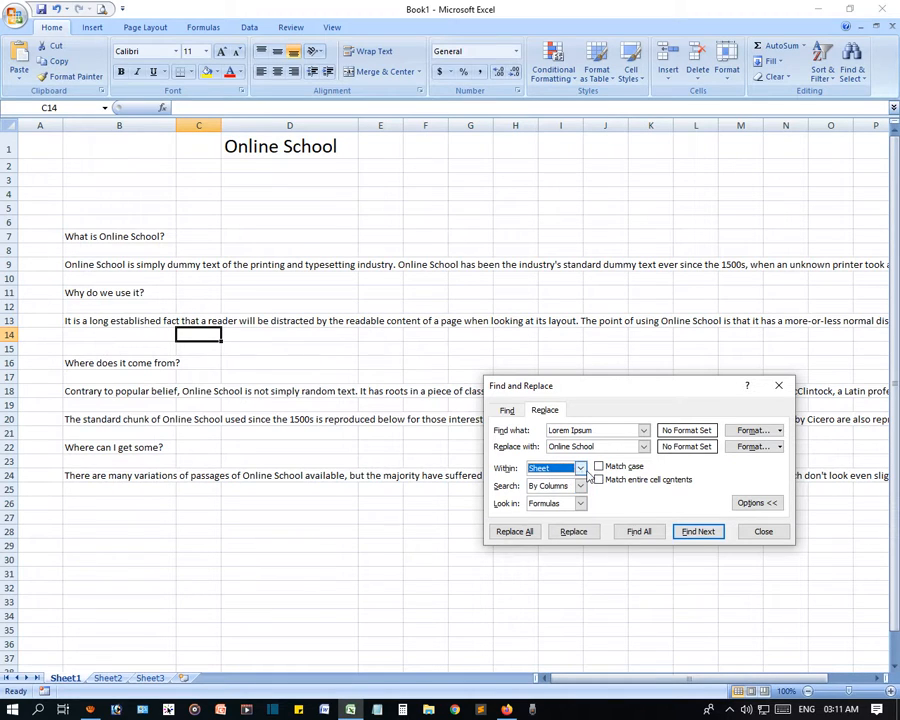
click(580, 468)
click(550, 492)
click(599, 467)
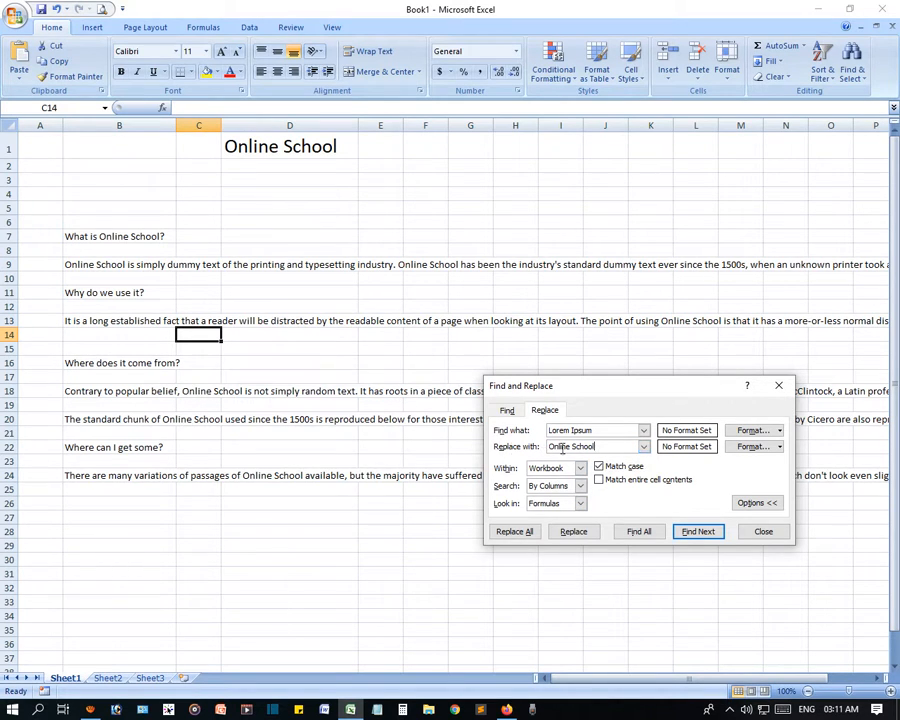
- Review the Replace with text, close Find and Replace, and select cell D18
drag(600, 446, 519, 447)
click(593, 448)
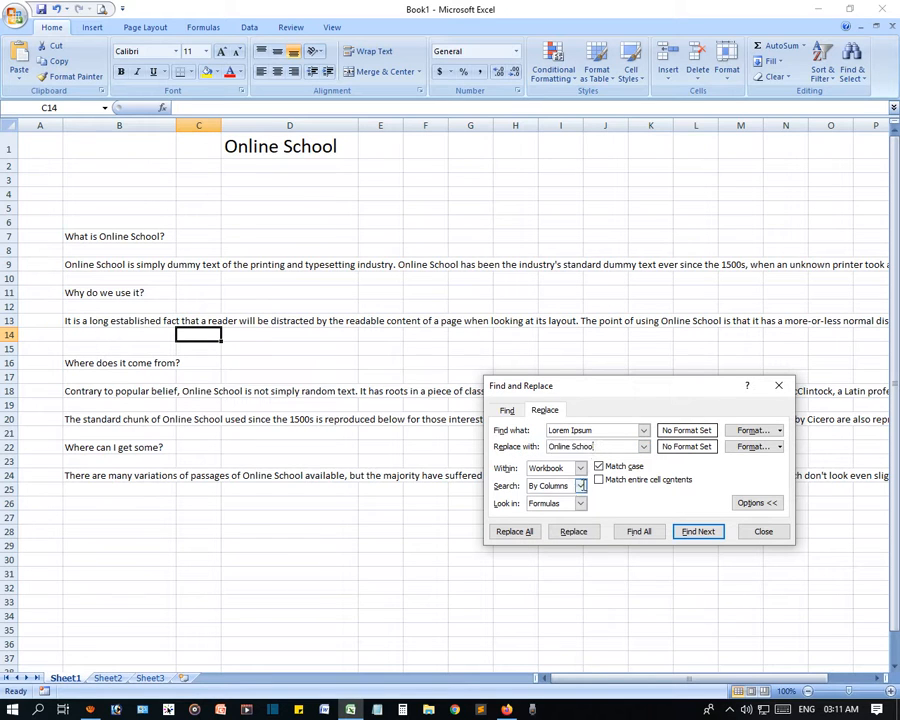
click(764, 534)
click(321, 393)
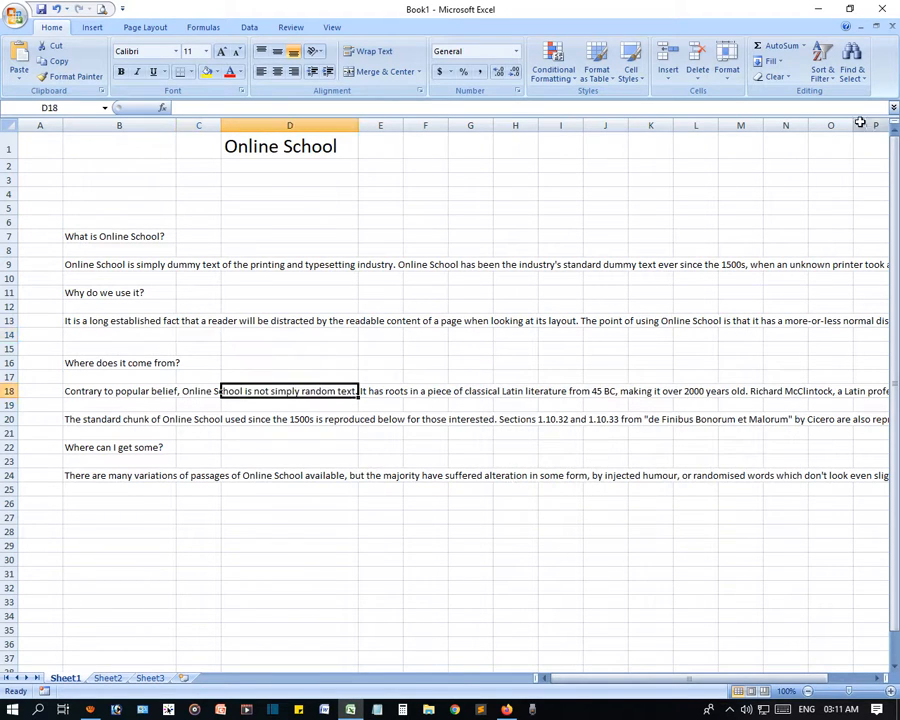
- Use Go To Special from the Go To dialog to select the last cell of Sheet1
click(851, 72)
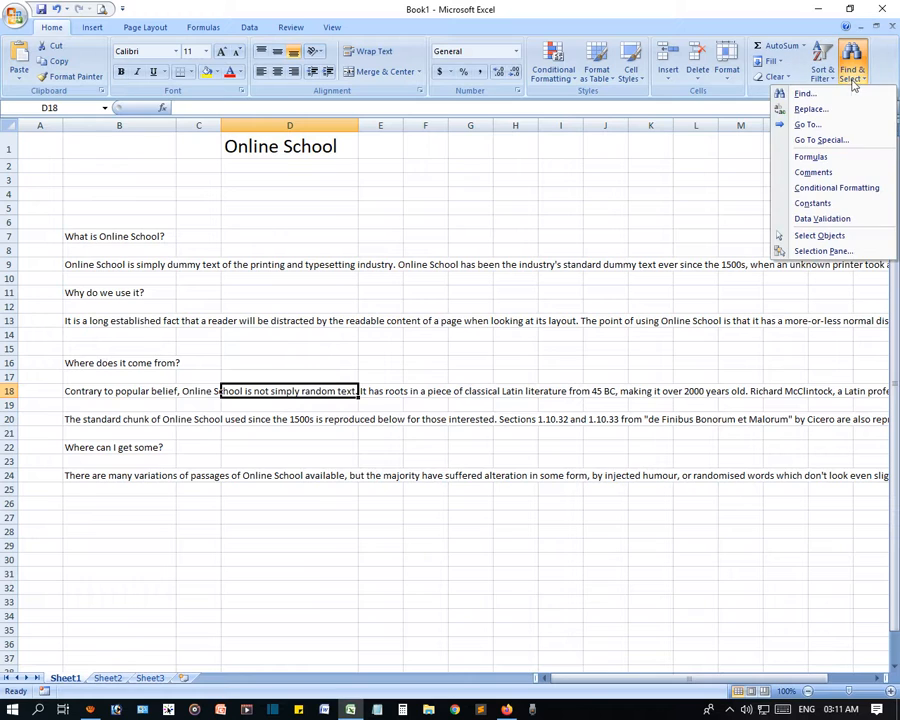
click(813, 126)
drag(631, 239, 485, 216)
click(413, 379)
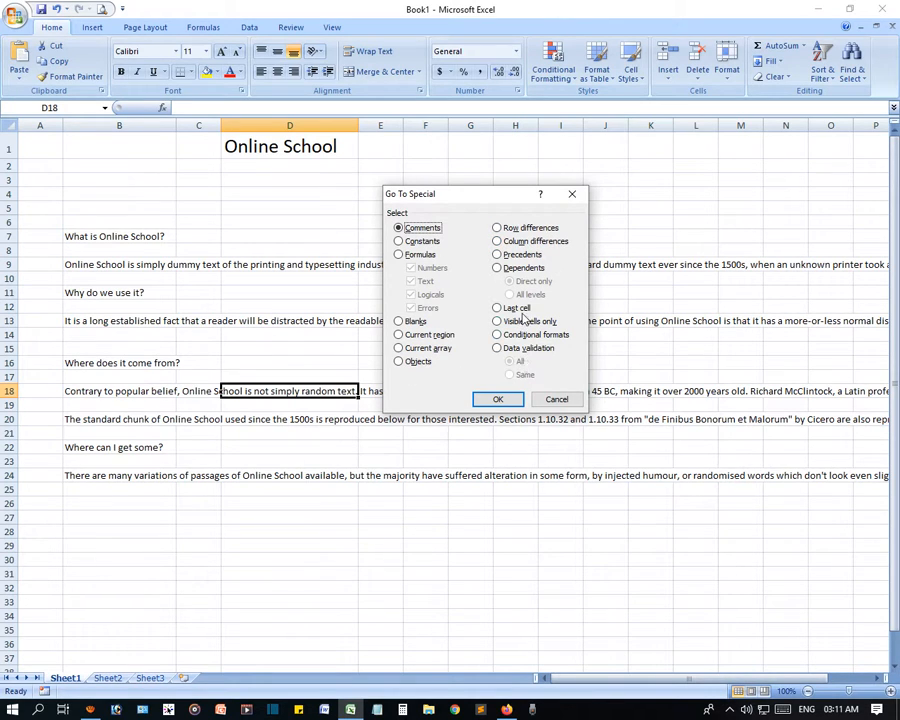
click(506, 308)
click(498, 399)
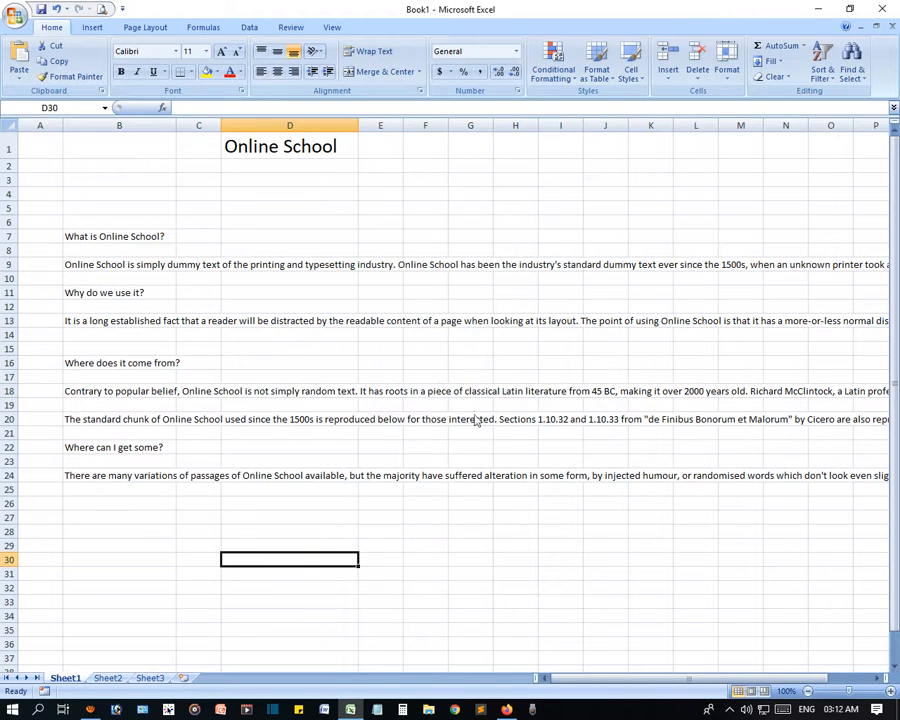
- From cell B1, try to jump to reference 2 with the Go To command
click(84, 145)
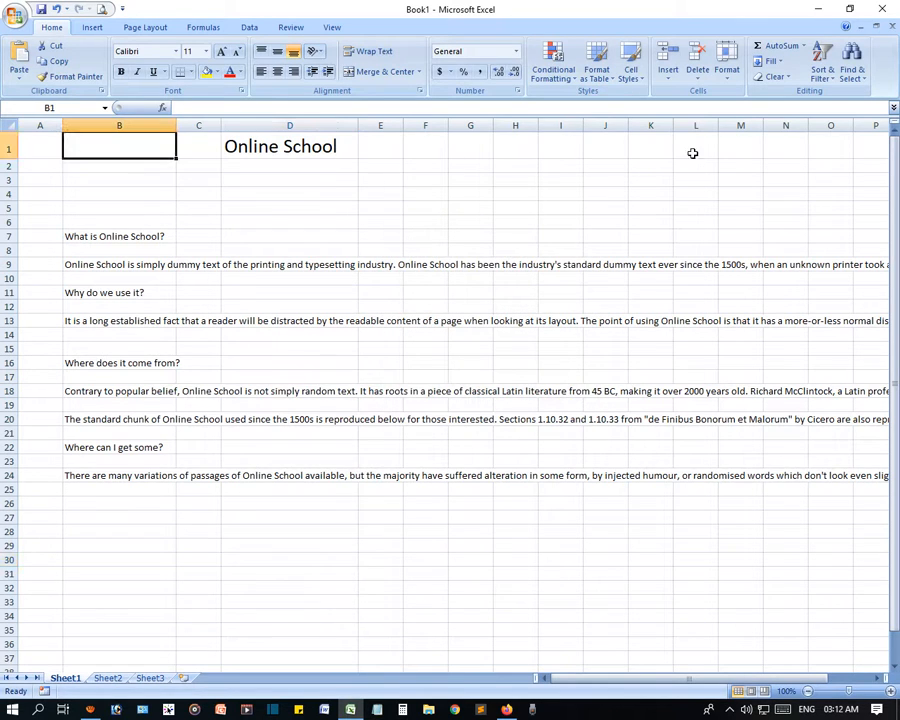
click(846, 77)
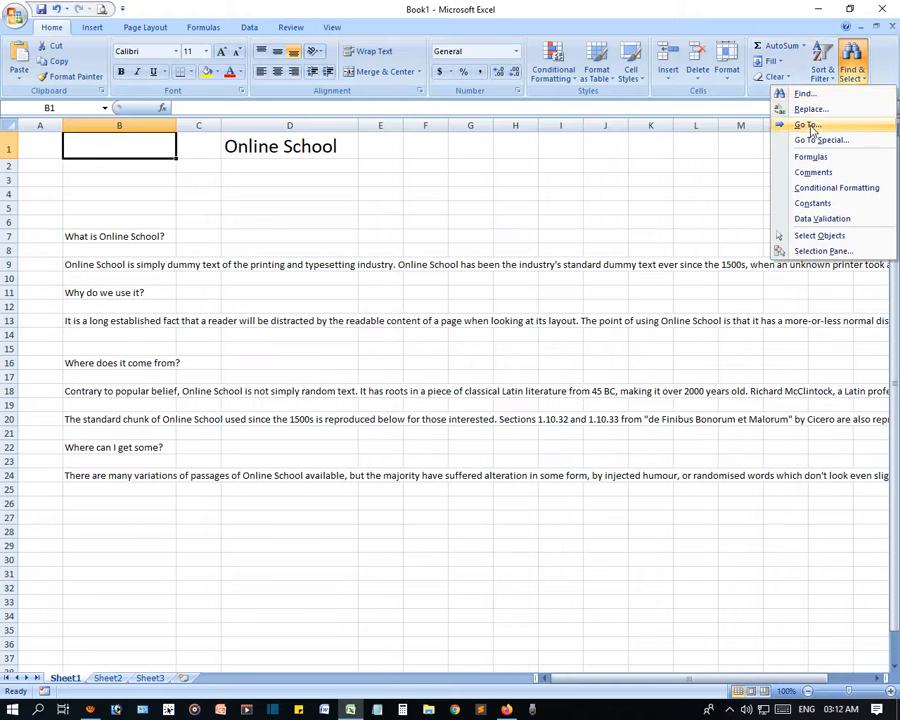
click(808, 126)
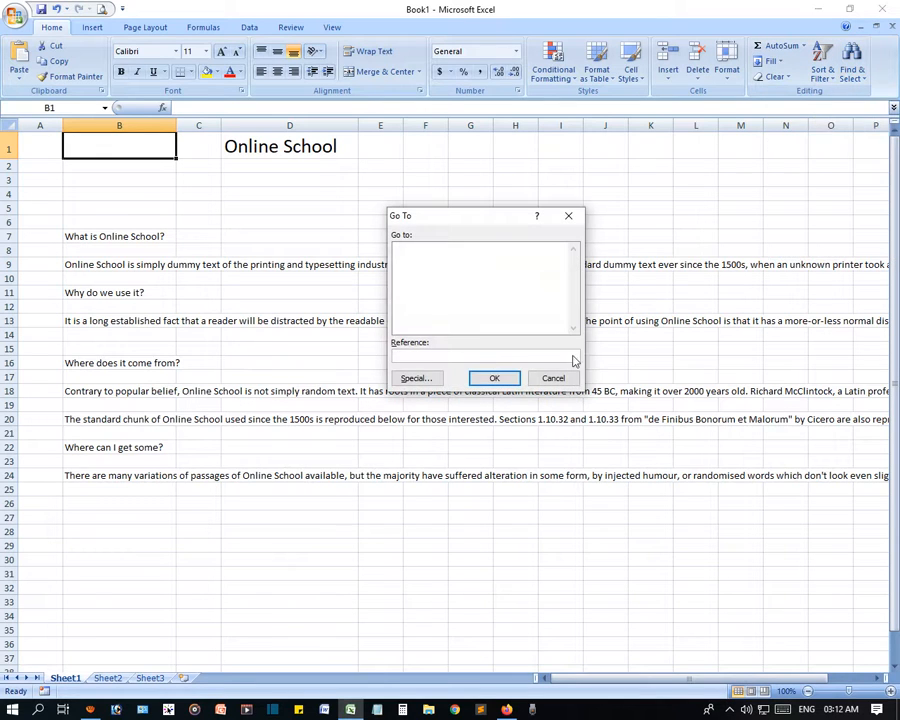
click(427, 288)
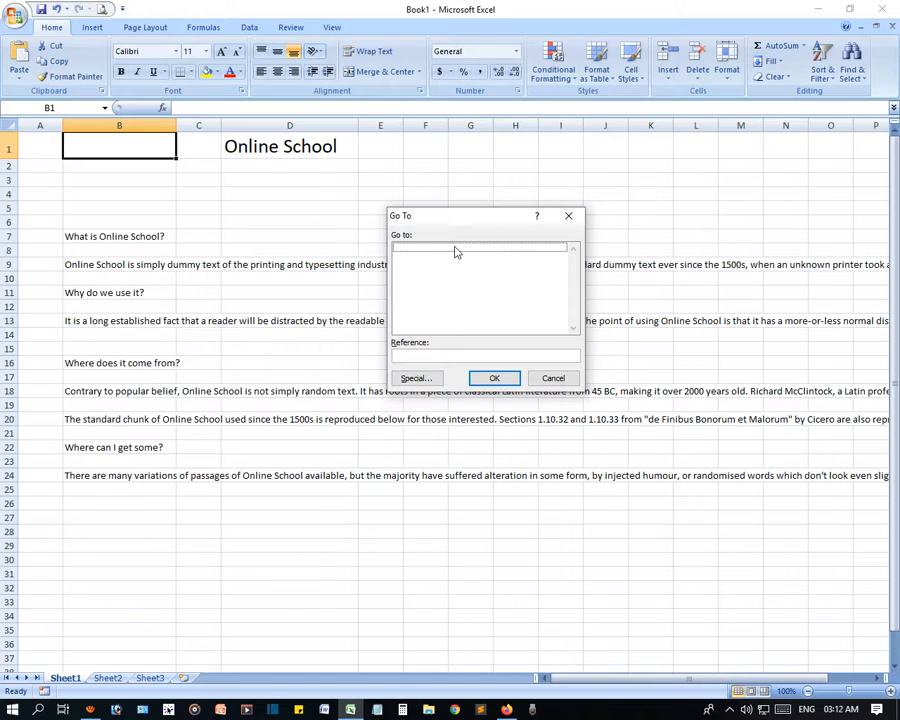
click(430, 356)
click(492, 377)
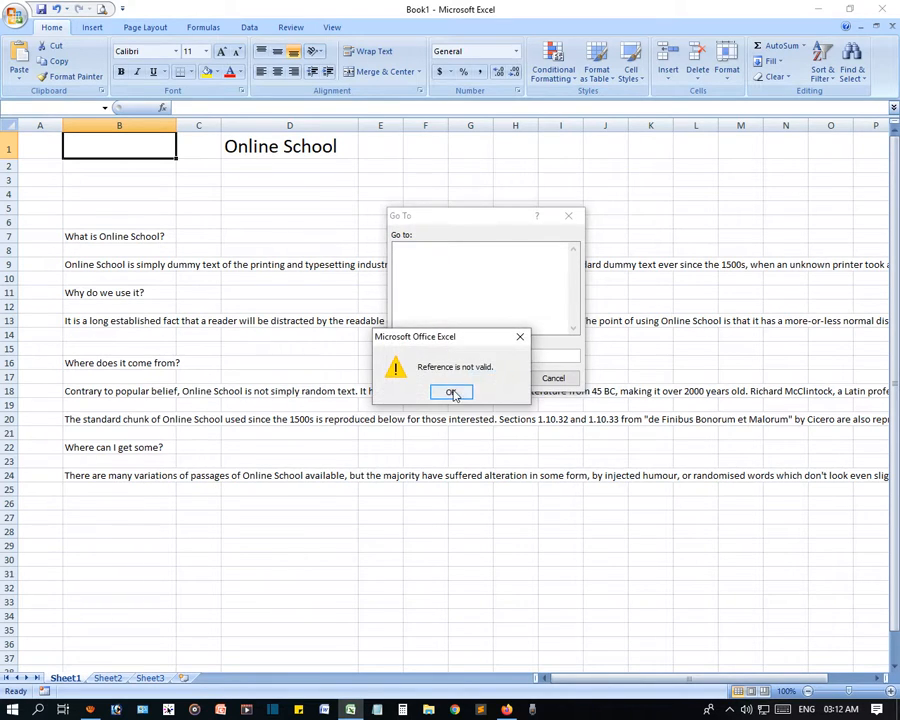
click(452, 392)
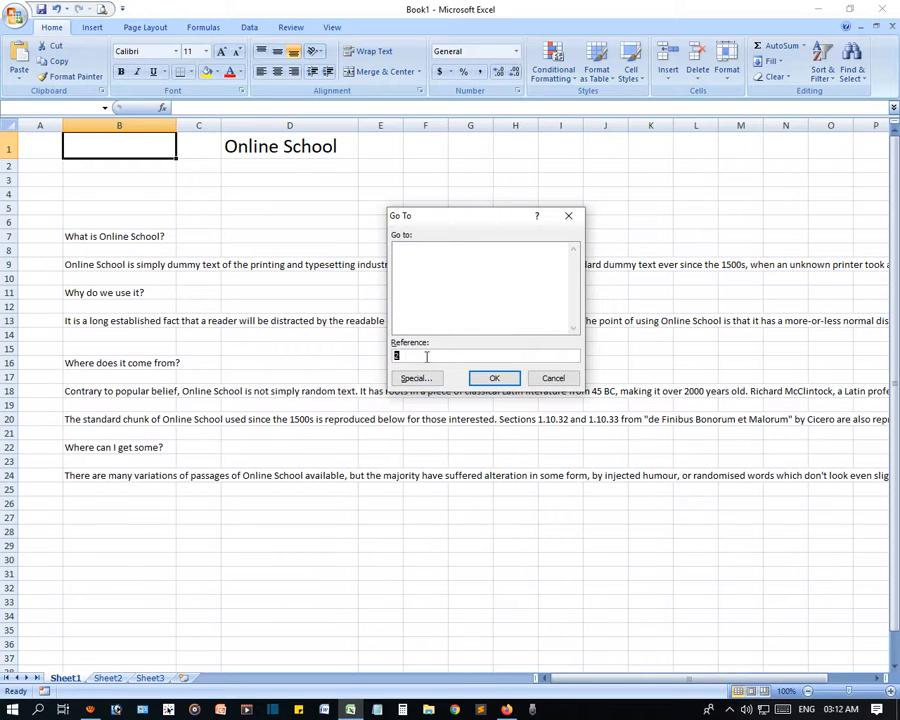
- Search Sheet1 for cells with comments using Go To Special from the Go To dialog
click(412, 377)
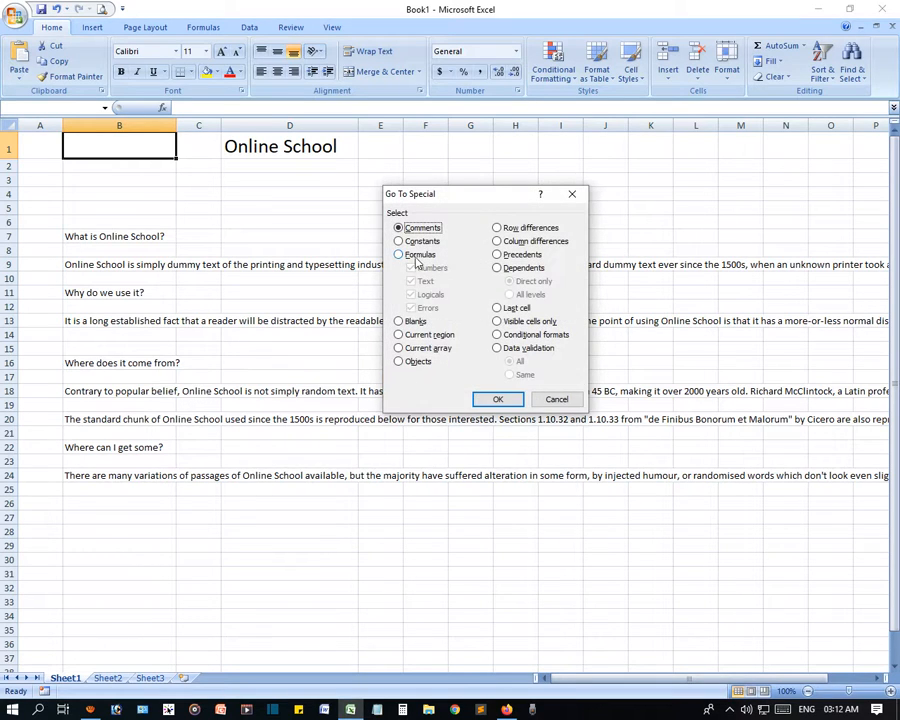
click(497, 399)
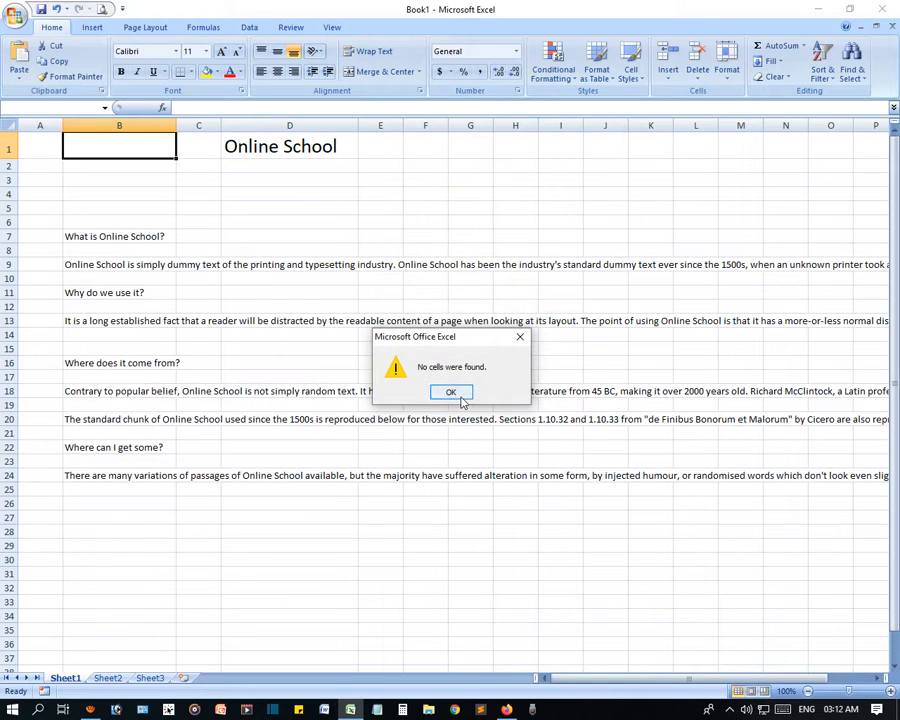
click(451, 393)
- Insert a comment in cell B28 without adding any text to it, and reselect the cell
click(147, 537)
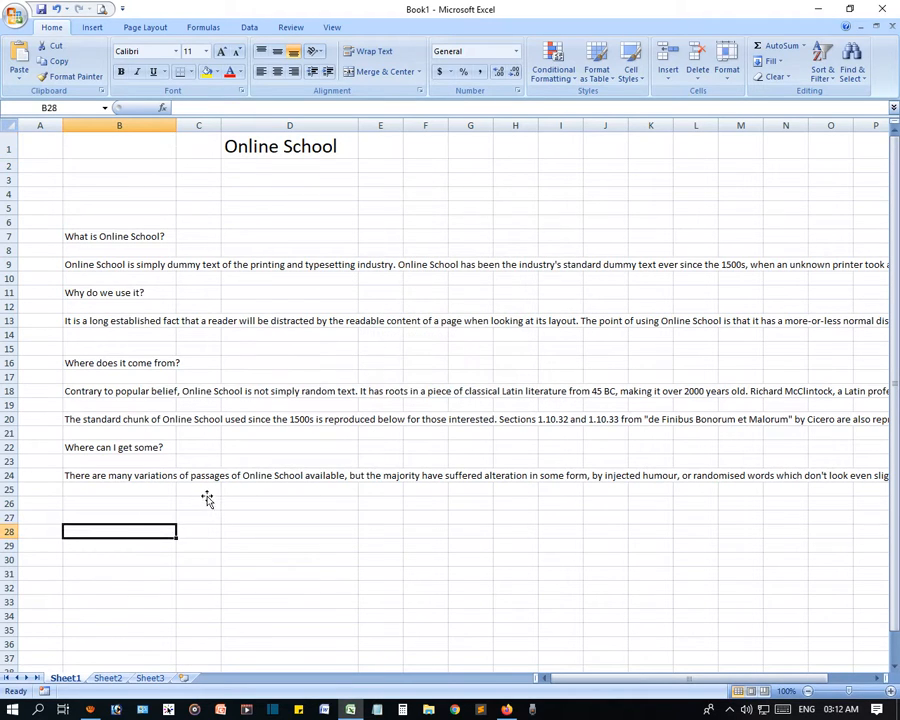
right_click(136, 534)
click(188, 463)
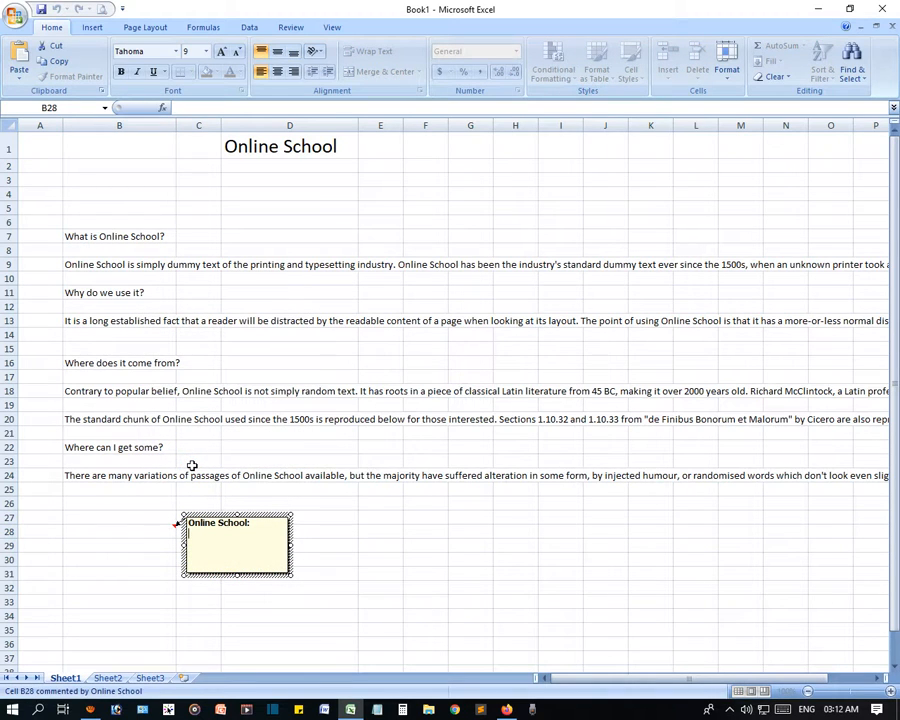
click(406, 582)
click(138, 527)
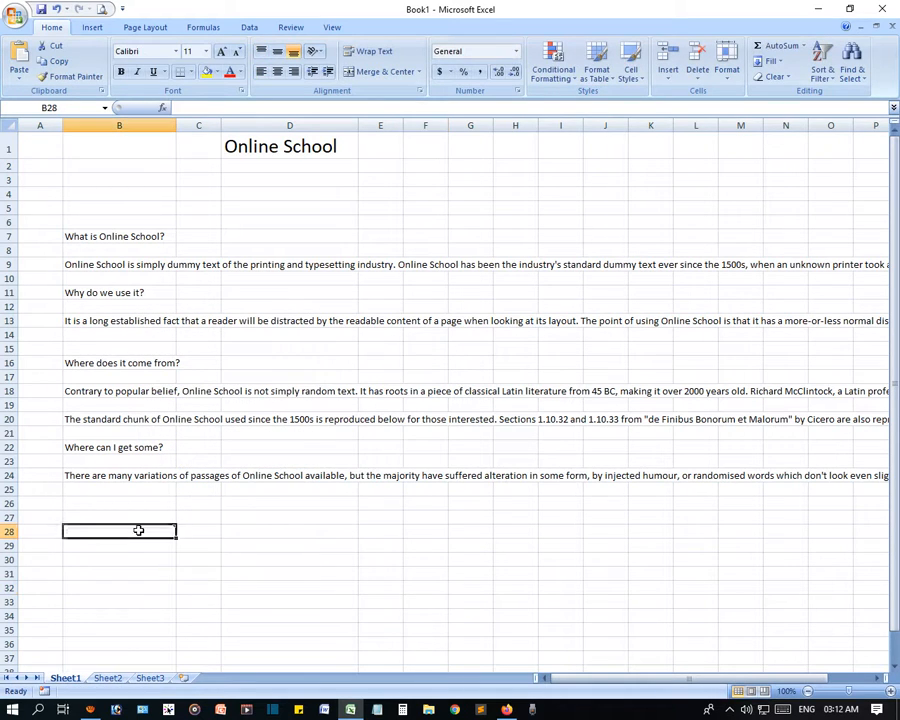
- From cell B1, use Go To Special with the Comments option to select the commented cell
click(149, 152)
click(851, 66)
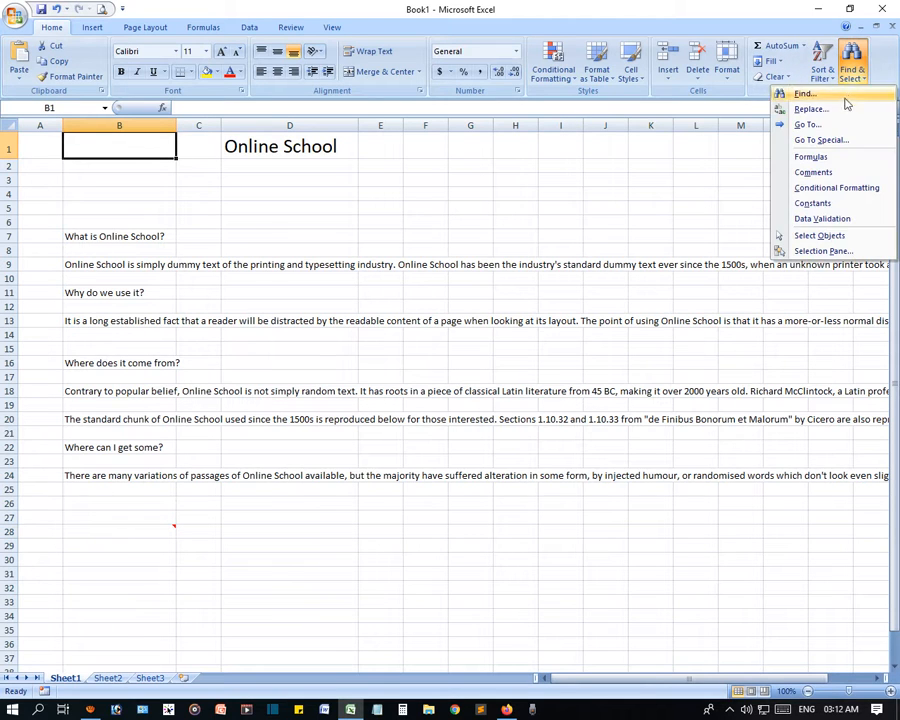
click(814, 126)
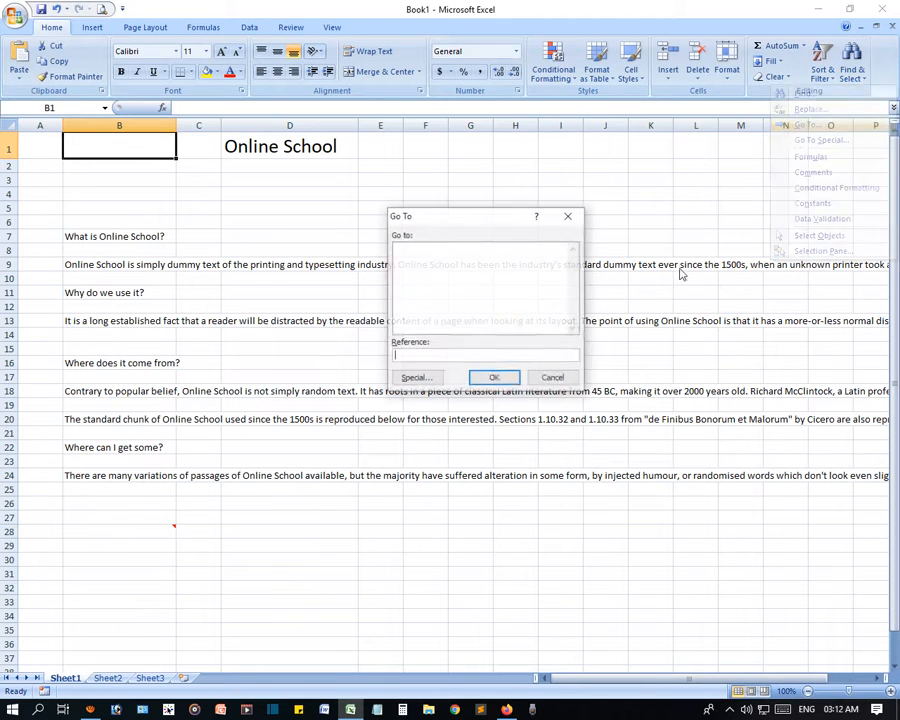
click(413, 378)
click(497, 399)
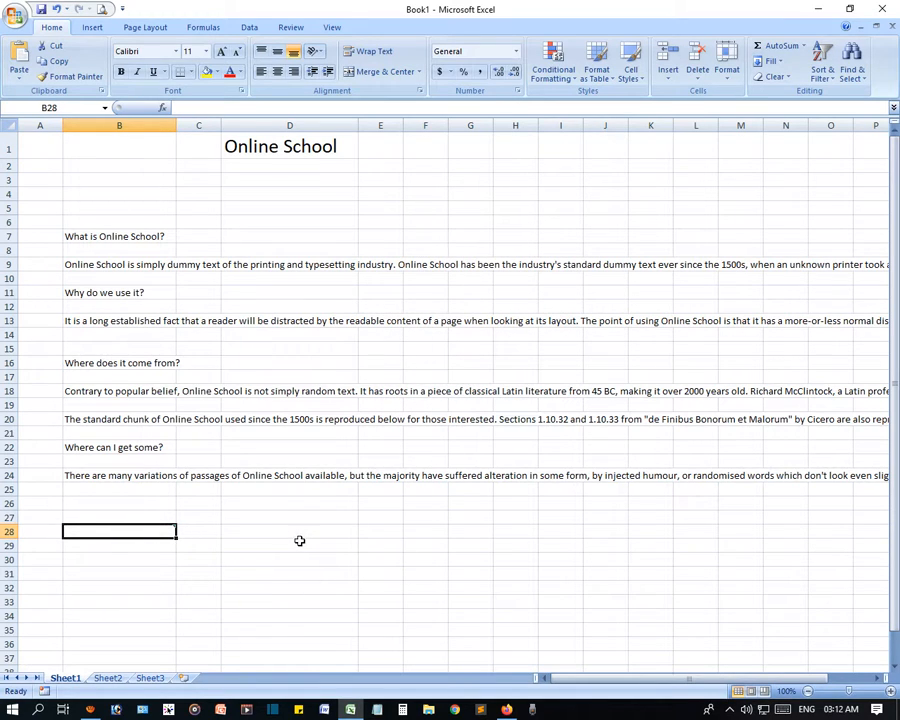
- Check the comment marker around cells B27 and B28, and return to cell B1
click(178, 540)
click(154, 518)
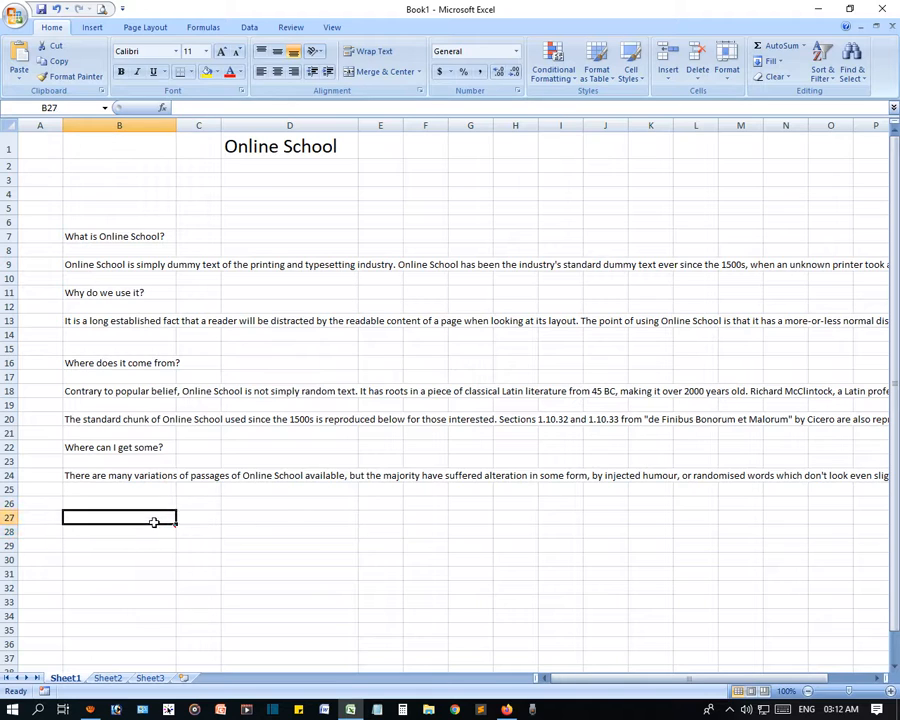
click(137, 531)
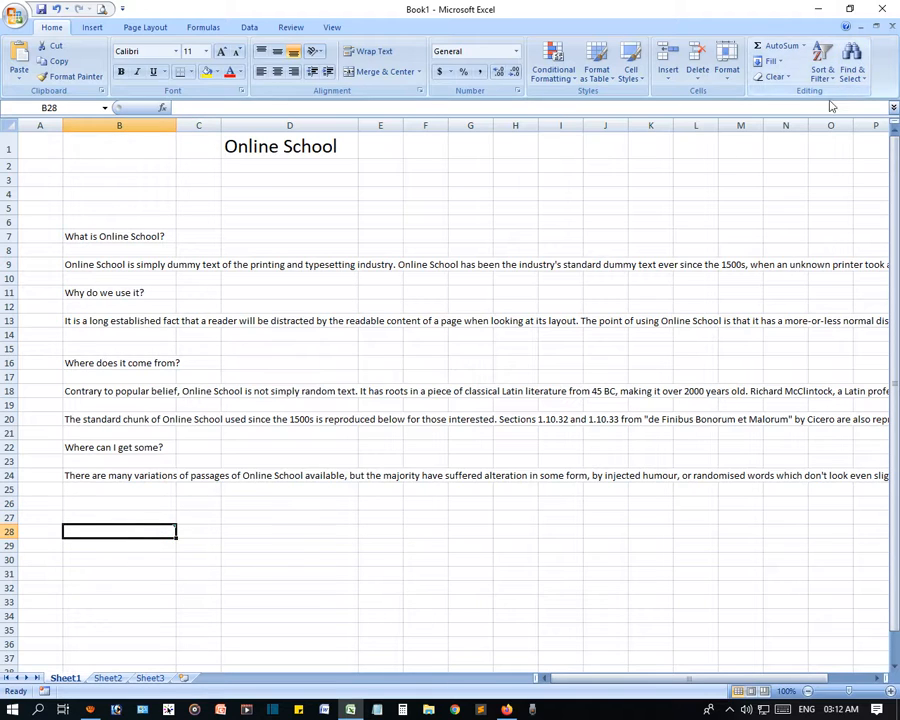
click(119, 128)
click(126, 146)
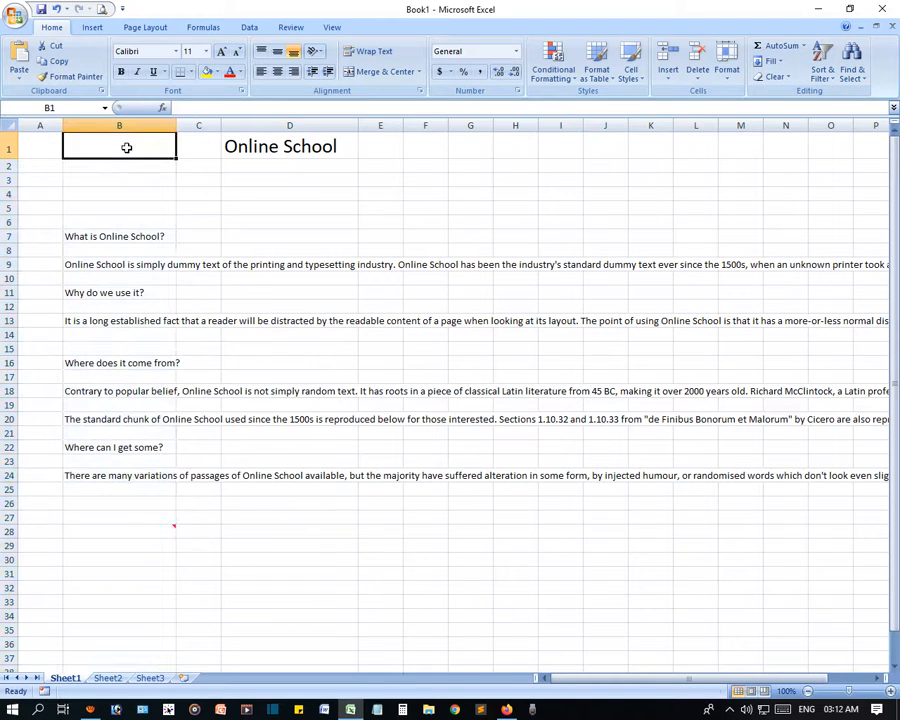
click(848, 84)
click(807, 125)
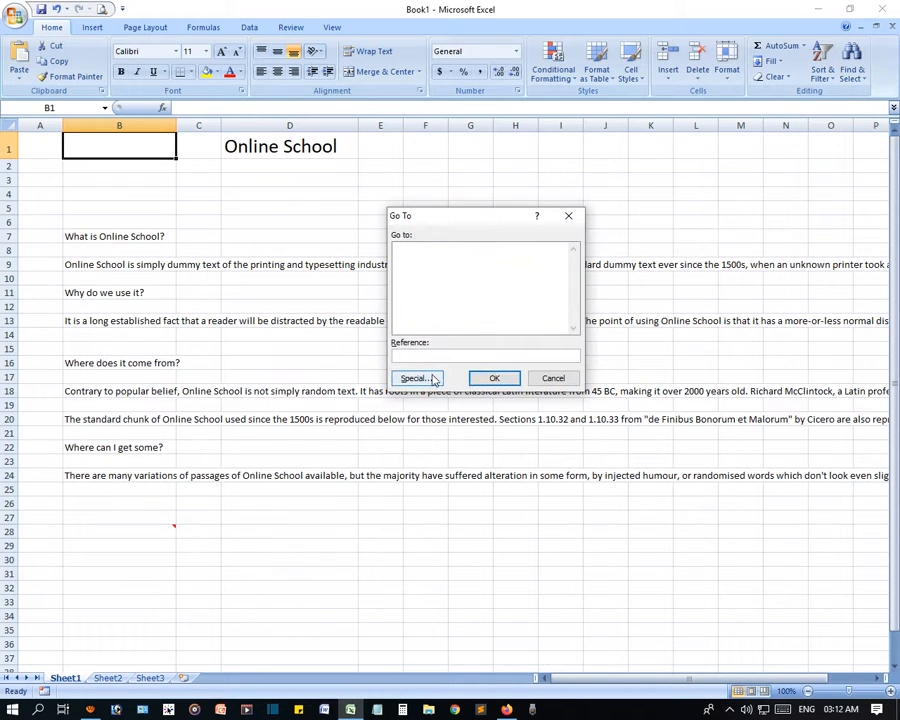
click(540, 378)
- Try to select row differences from cell B1 with Go To Special
click(850, 68)
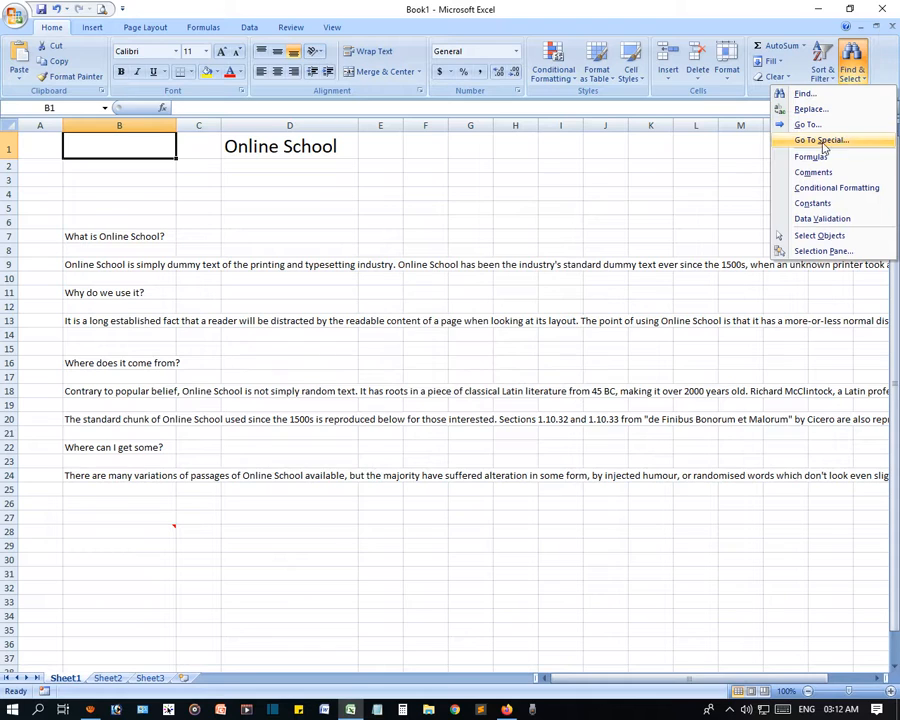
click(844, 141)
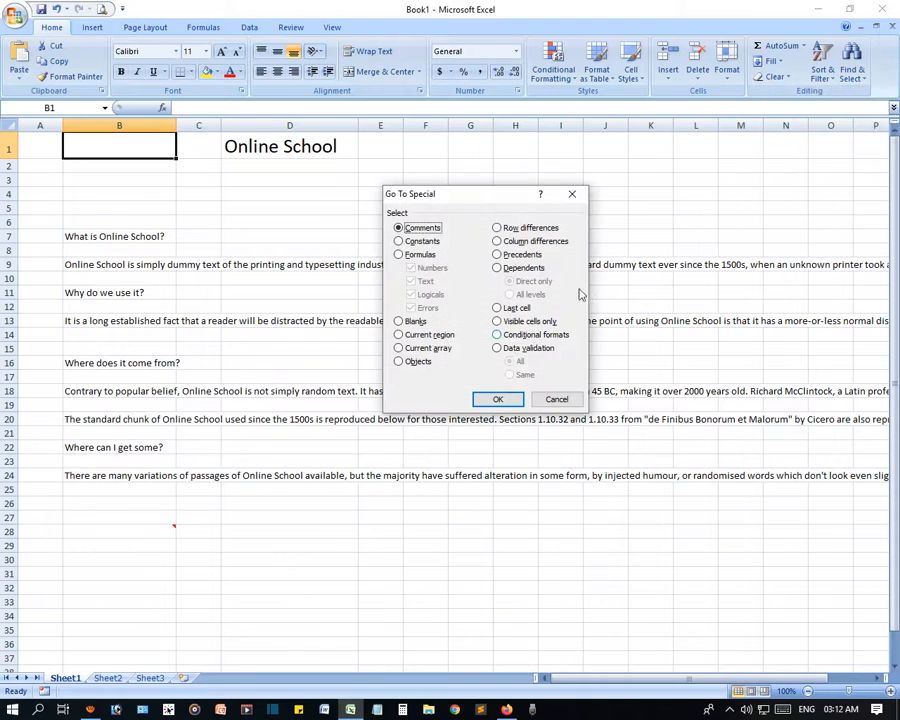
click(399, 255)
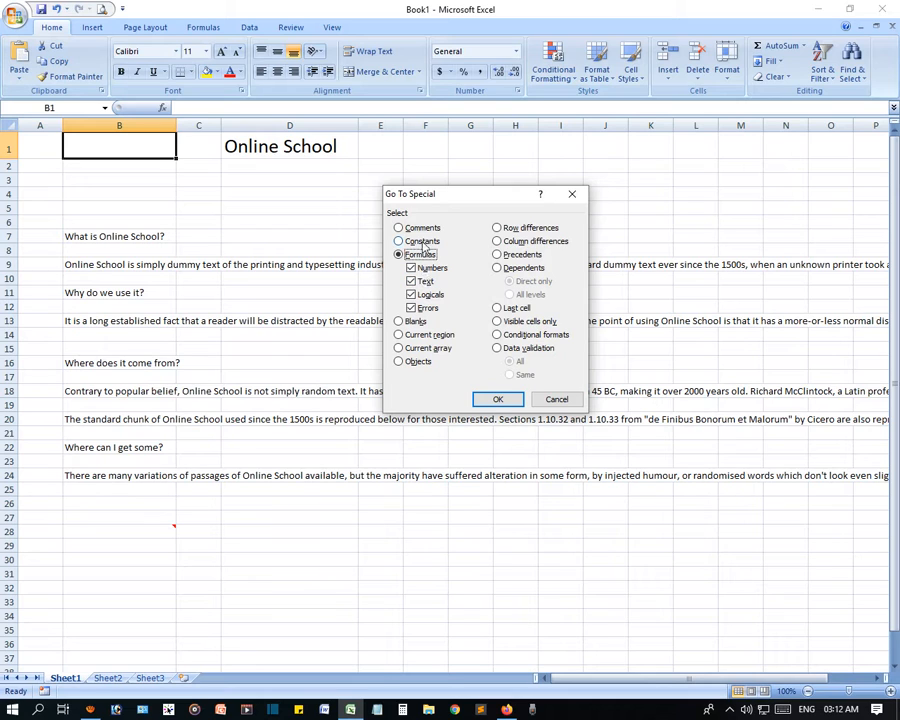
click(530, 229)
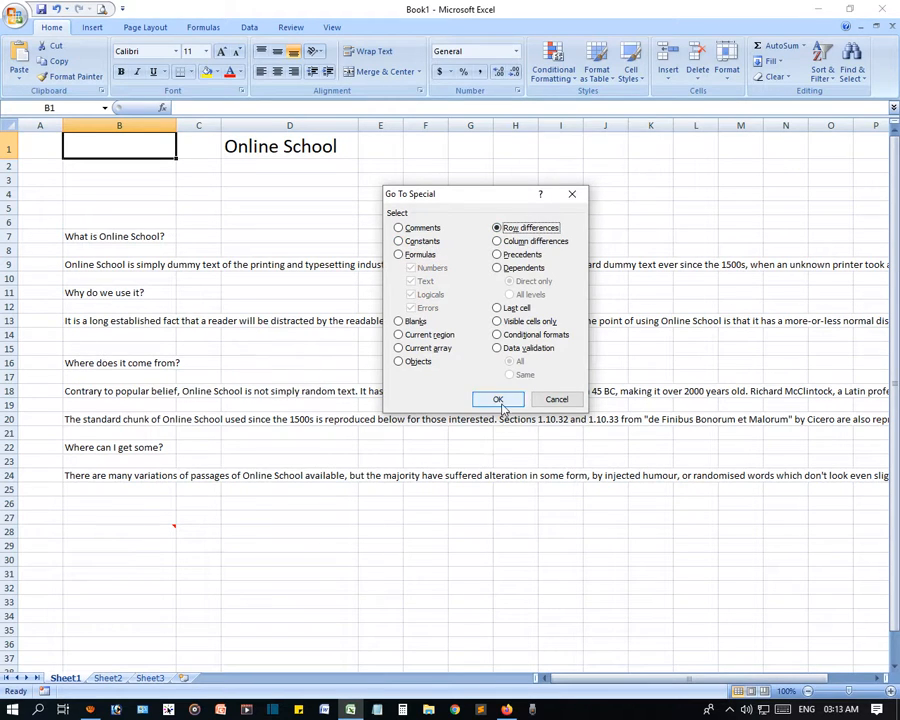
click(497, 399)
click(467, 397)
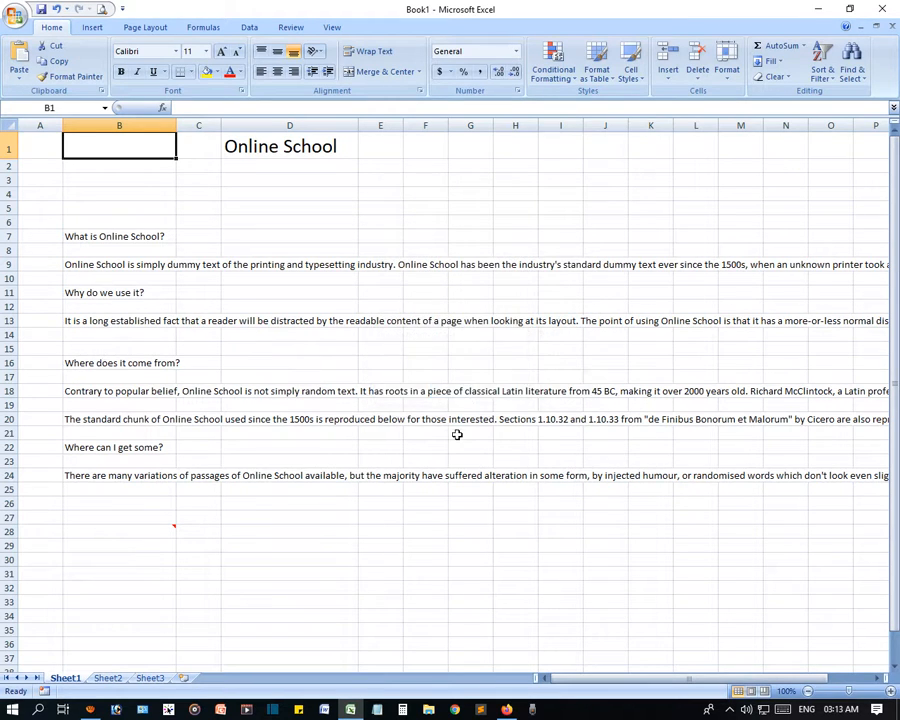
- Try to select the objects on Sheet1 with Go To Special
click(851, 66)
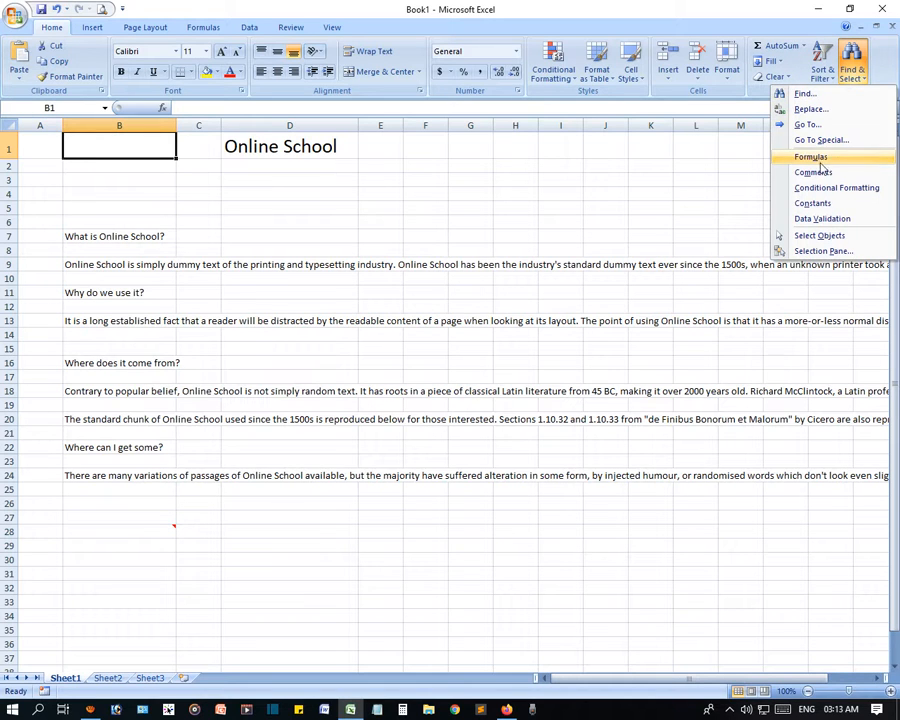
click(828, 142)
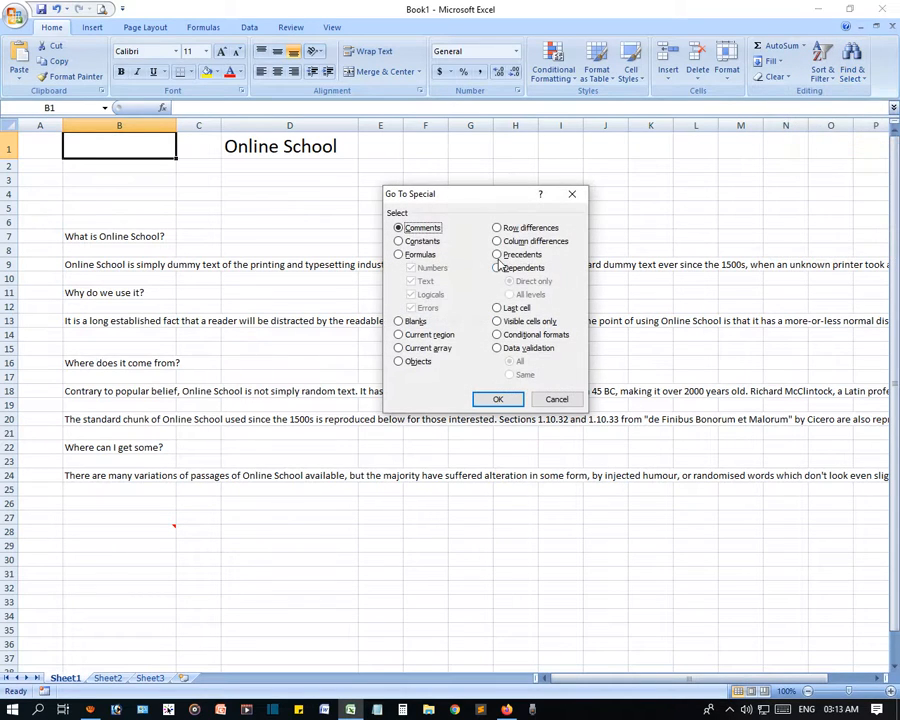
click(399, 362)
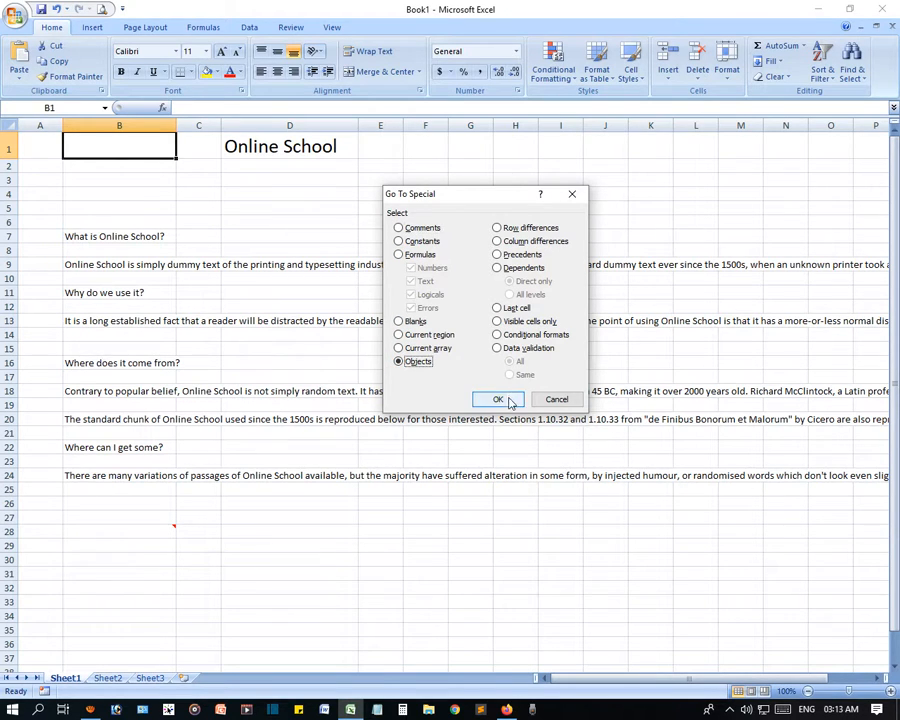
click(497, 399)
click(452, 393)
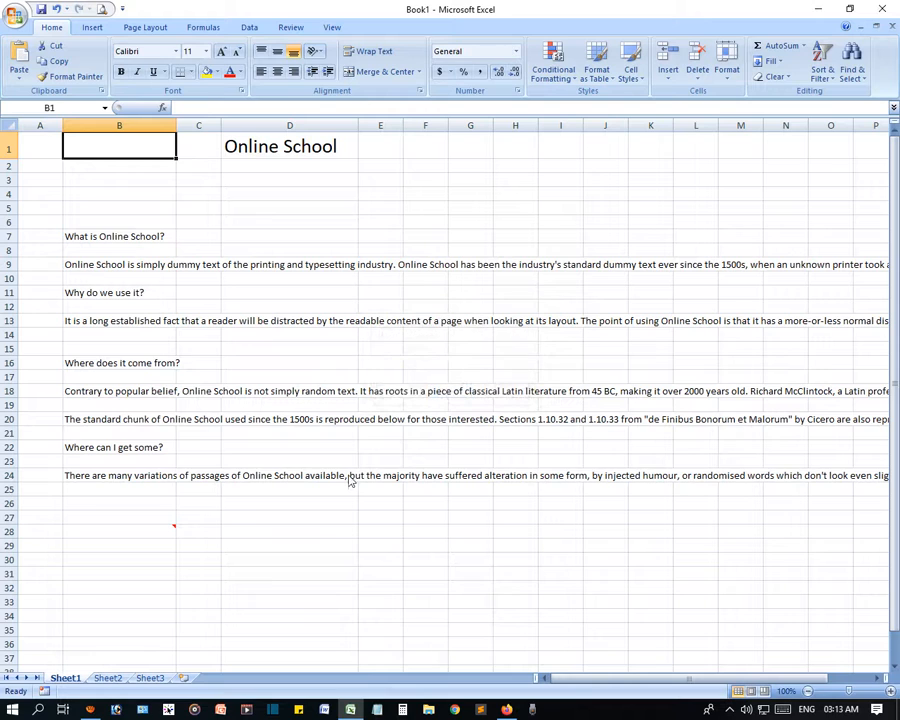
- Search Sheet1 for cells containing formulas and for cells with data validation using the Find & Select commands
click(858, 78)
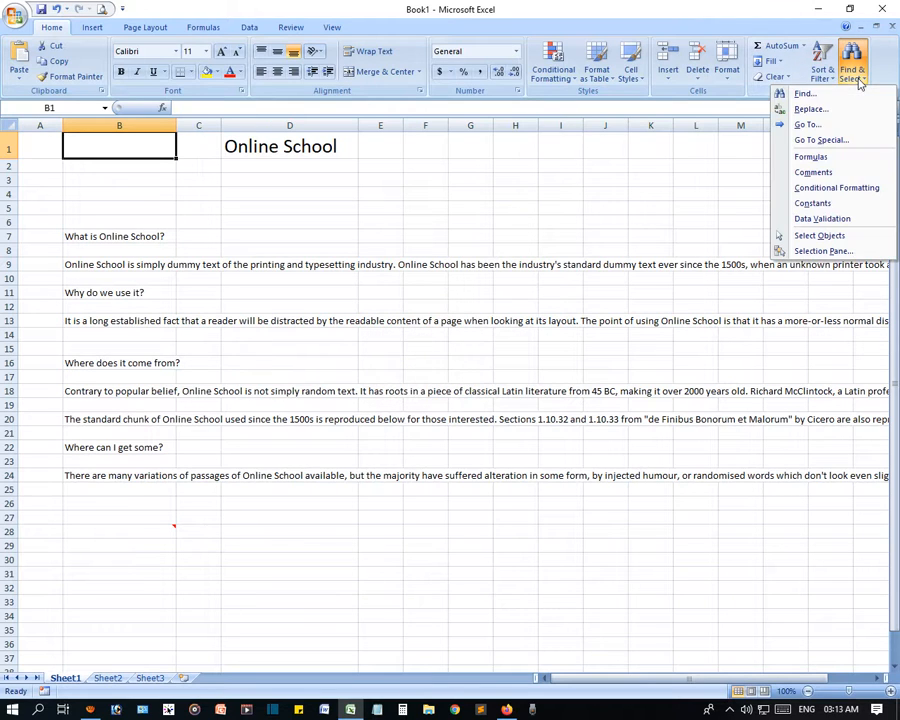
click(812, 157)
click(451, 392)
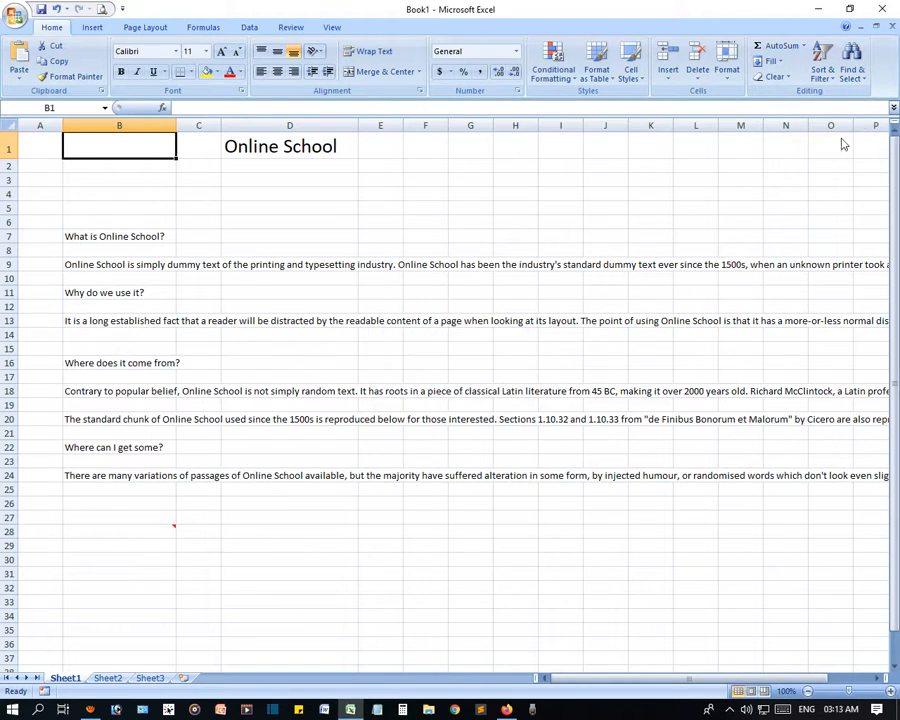
click(852, 68)
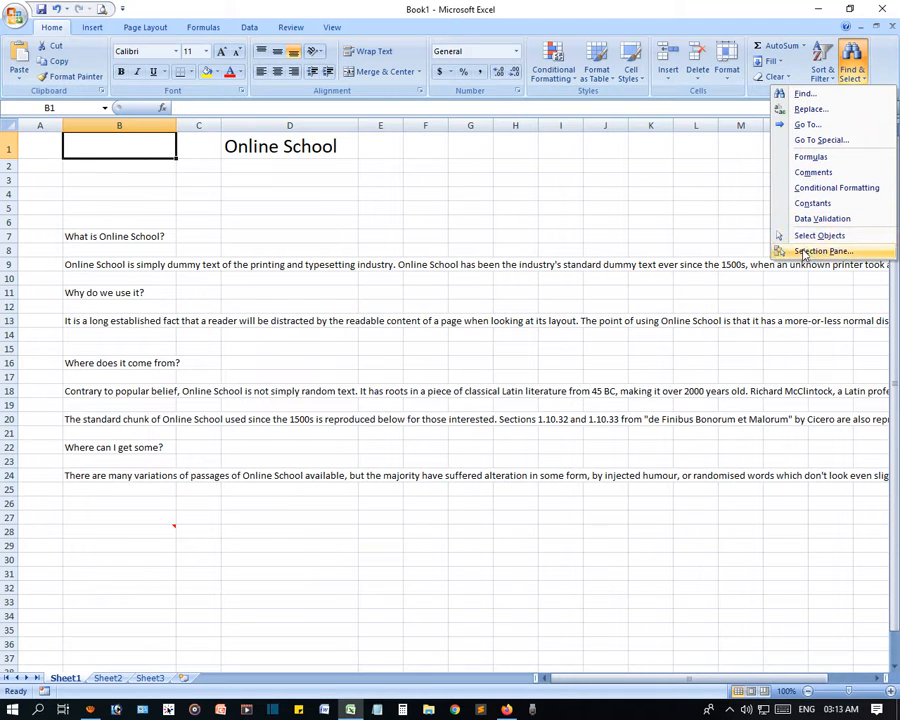
click(840, 219)
click(466, 392)
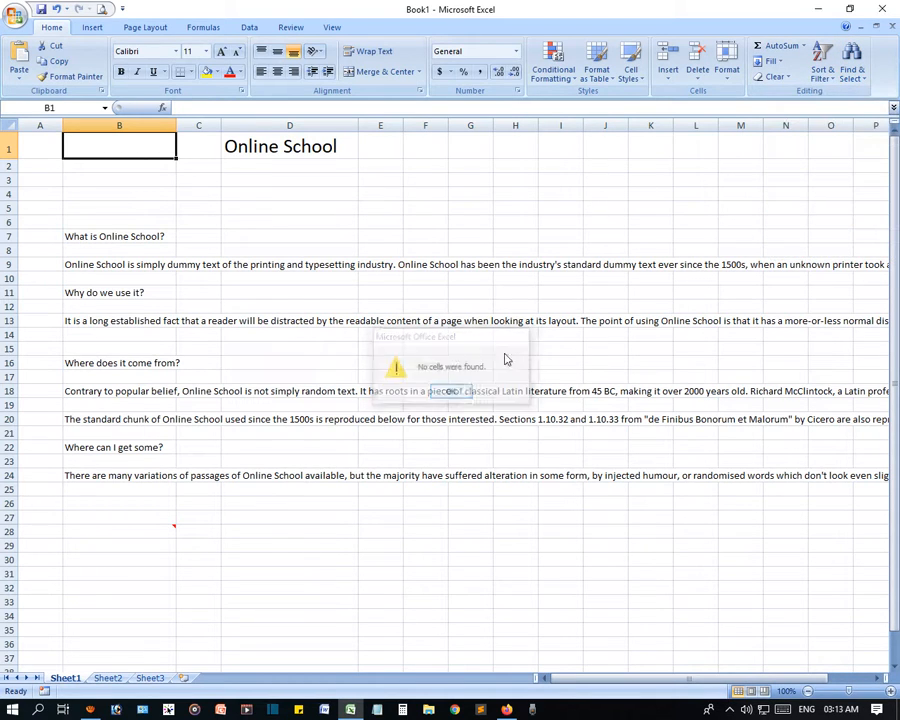
- Review the shapes on Sheet1 in the Selection and Visibility pane, close it, and select title cell D1
click(850, 72)
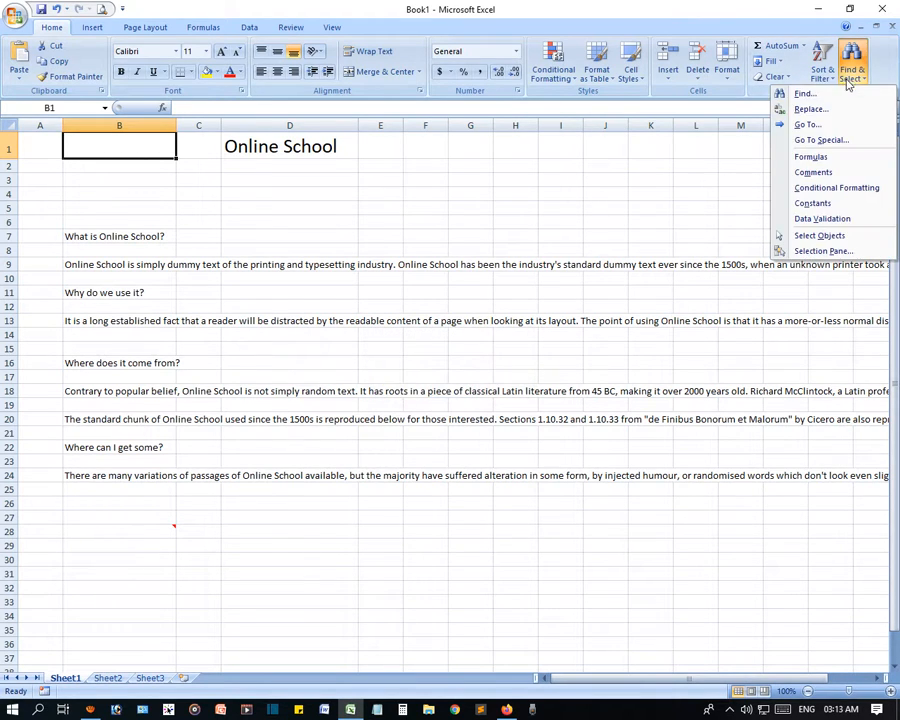
click(822, 252)
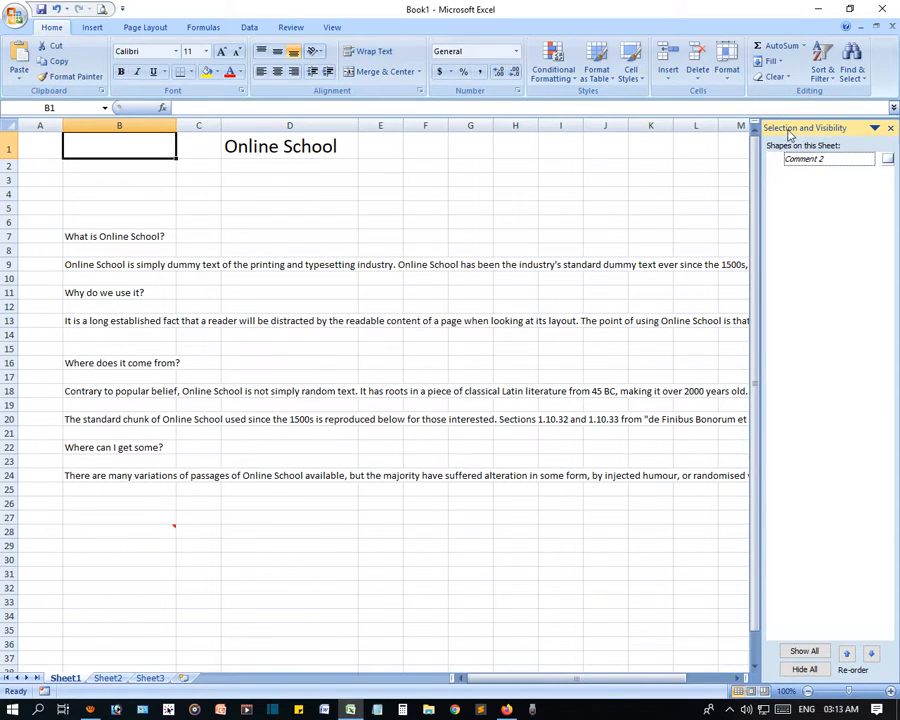
click(891, 133)
click(292, 251)
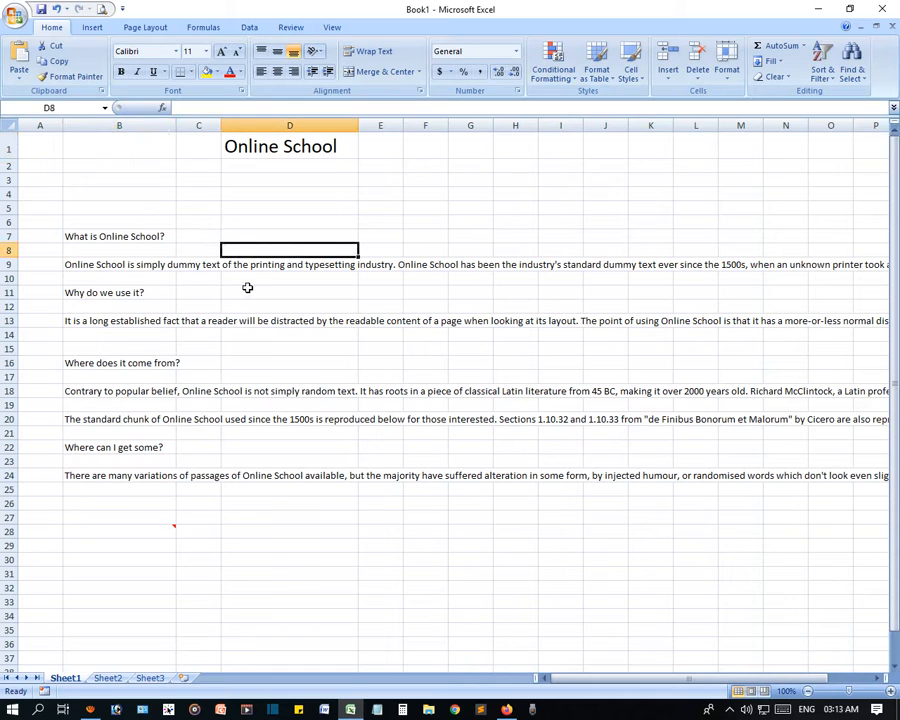
click(256, 147)
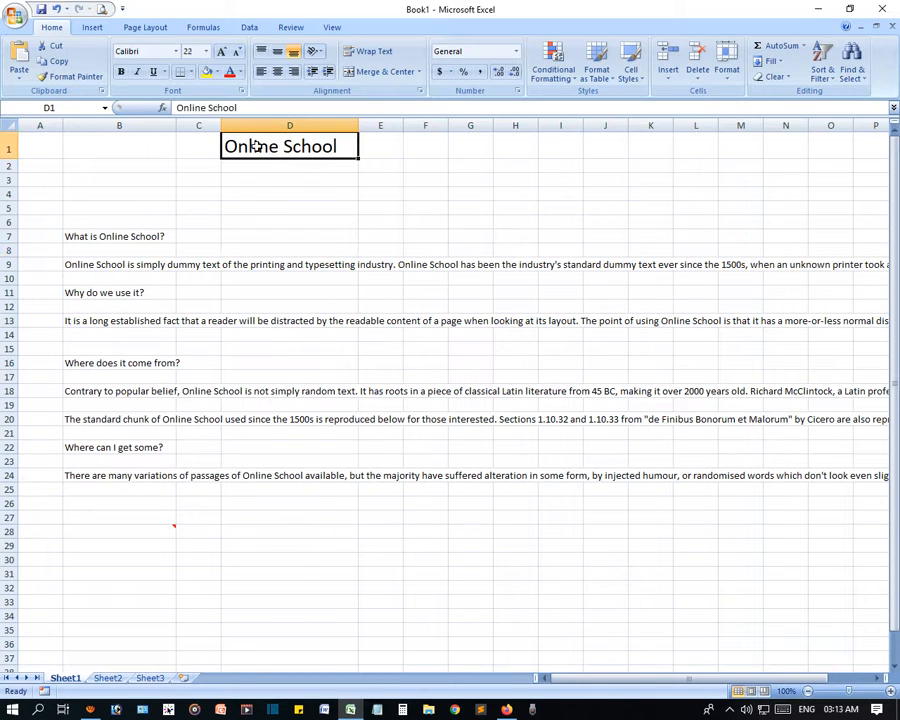
click(858, 80)
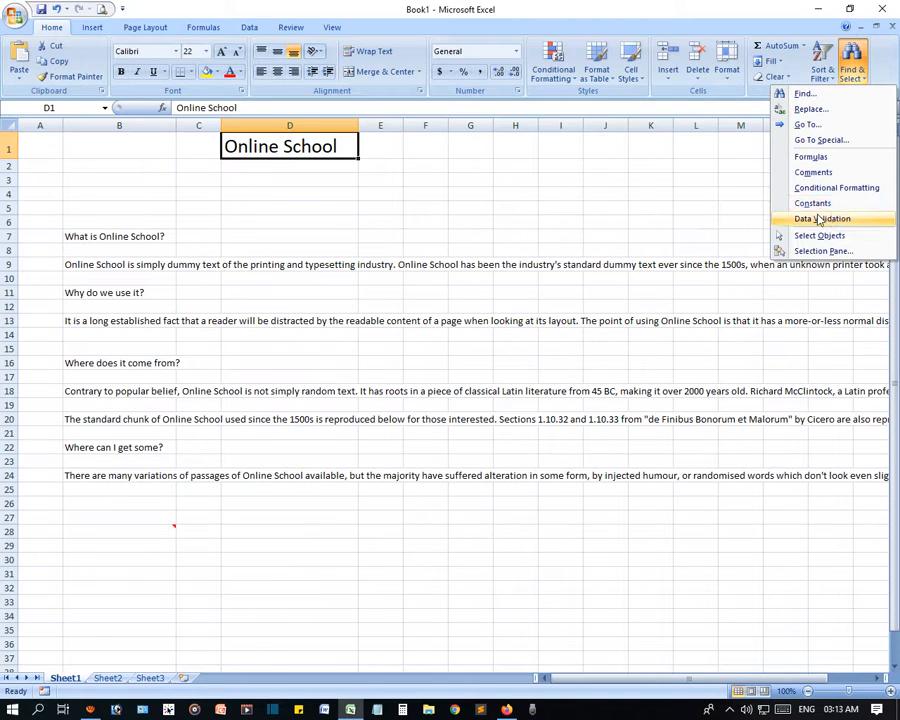
click(313, 205)
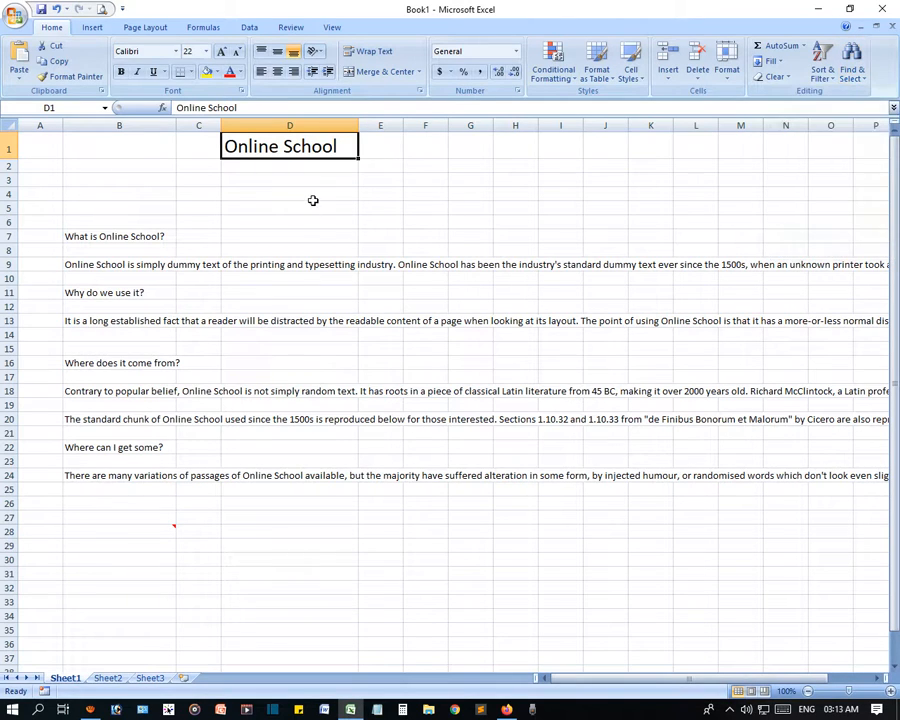
- Center the "Online School" title horizontally in cell D1
click(313, 163)
click(313, 147)
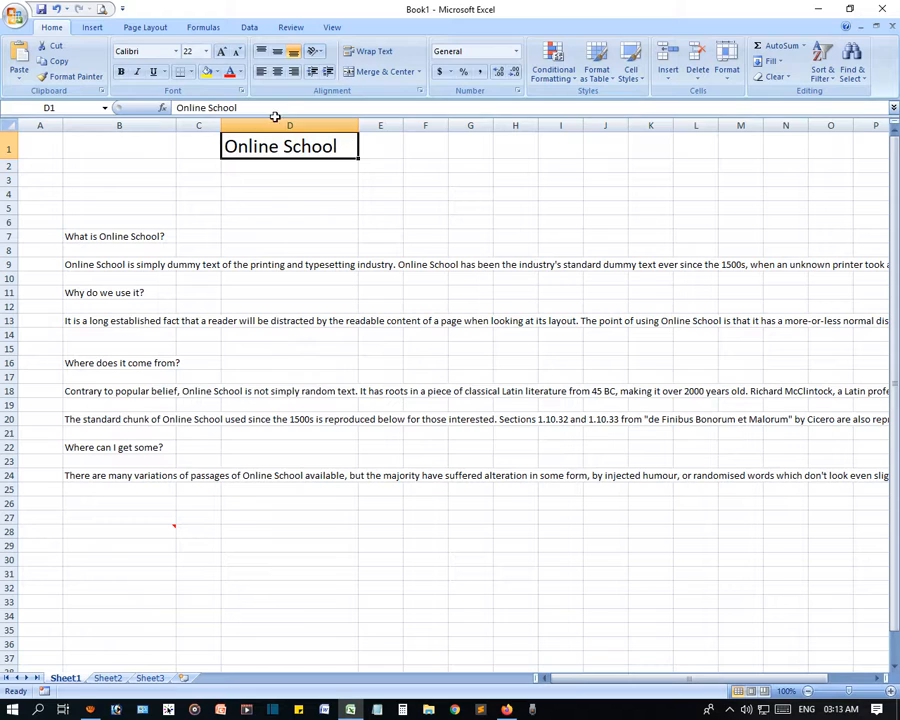
click(277, 71)
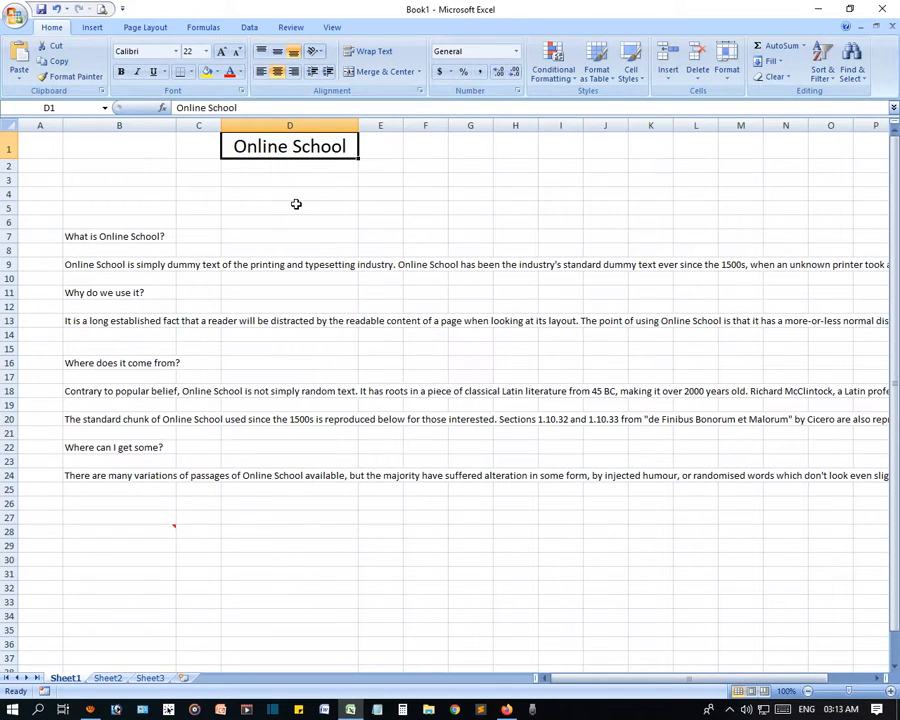
click(294, 210)
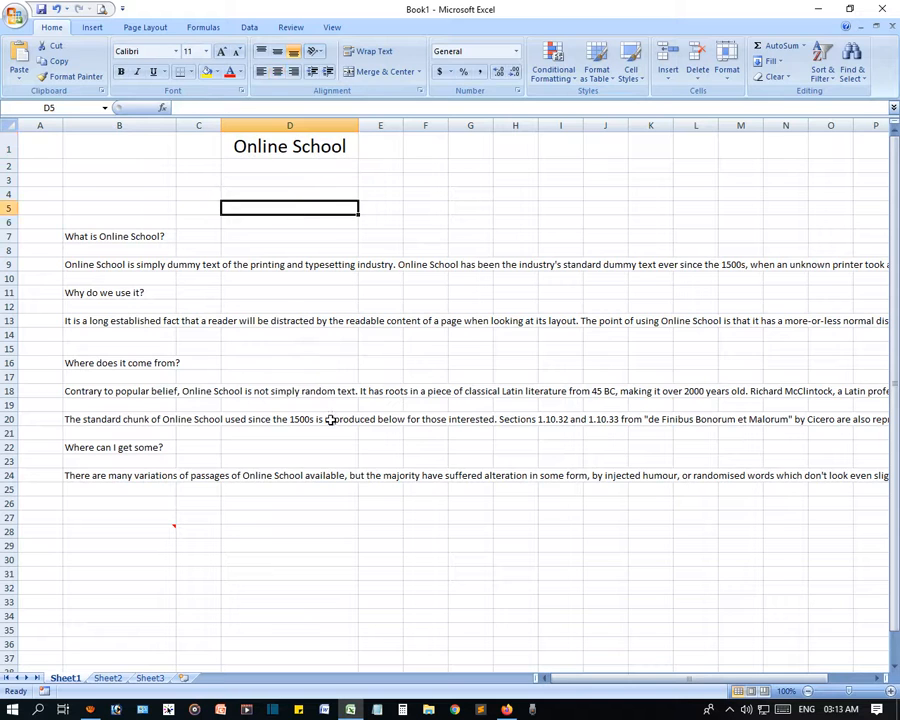
- Look over the text on Sheet1, select heading cell B7, and display the Find & Select commands
scroll(584, 286, down, 9)
scroll(546, 326, up, 4)
scroll(432, 291, up, 5)
click(187, 204)
click(90, 217)
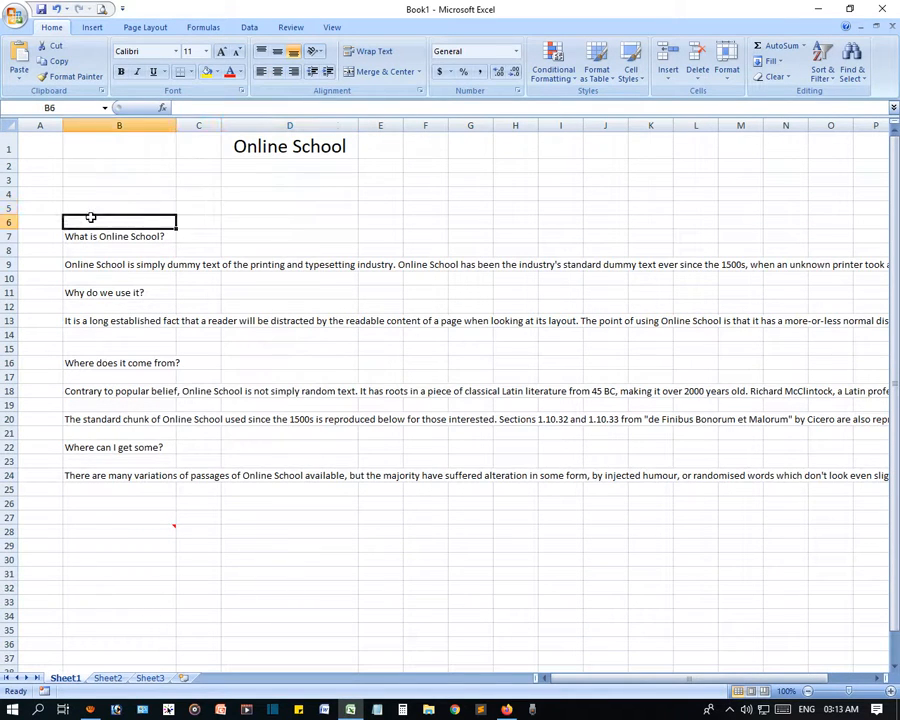
click(90, 240)
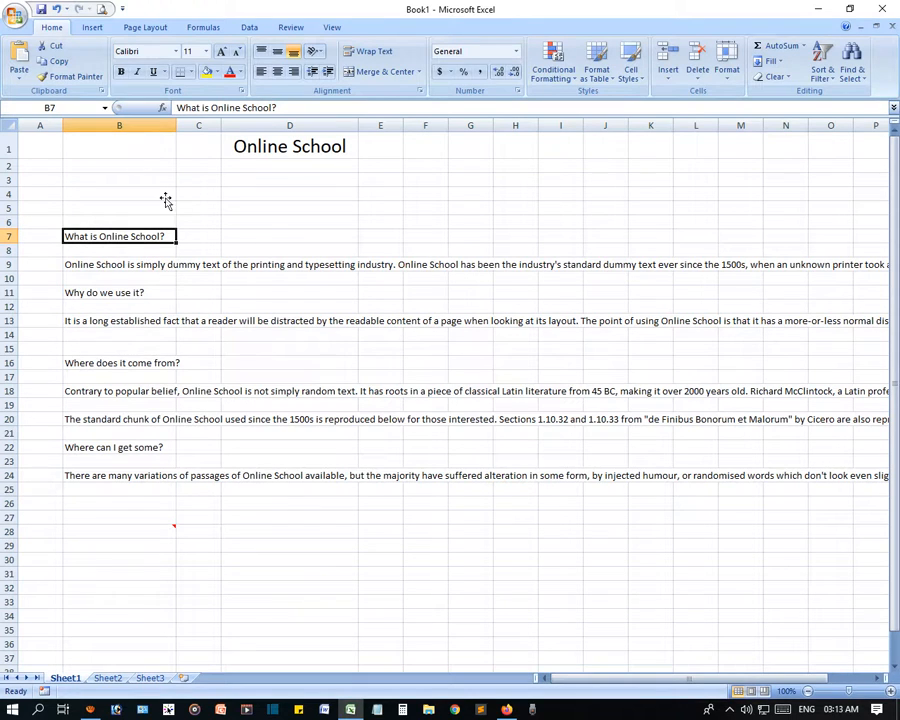
click(851, 76)
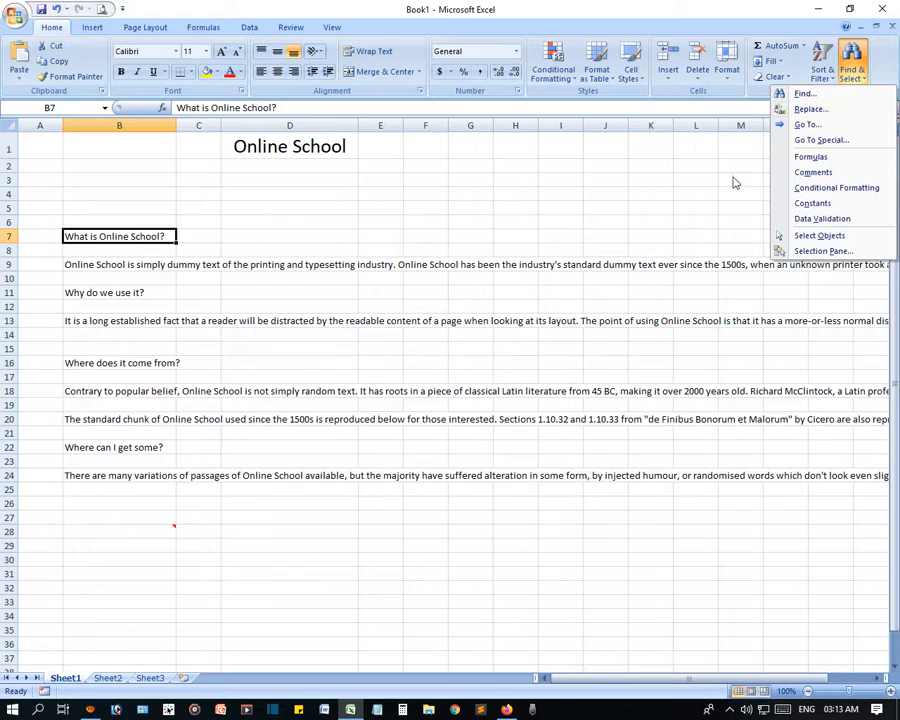